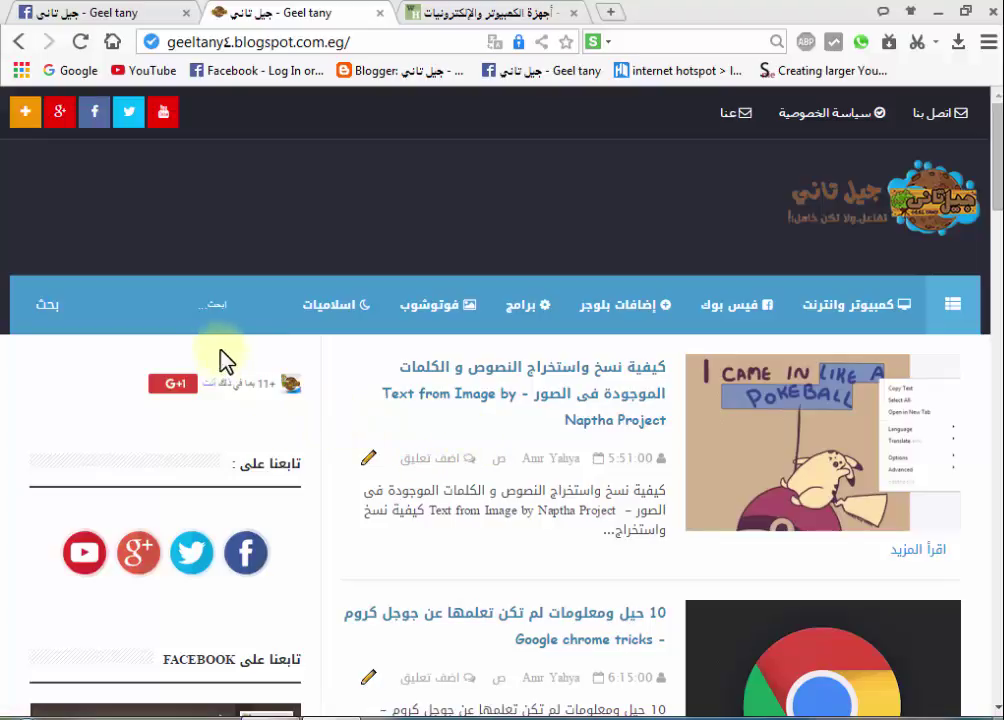
Step: Search the Geel tany blog for 'صور' and scroll through the matching GIPHY and Google image posts
left_click(205, 302)
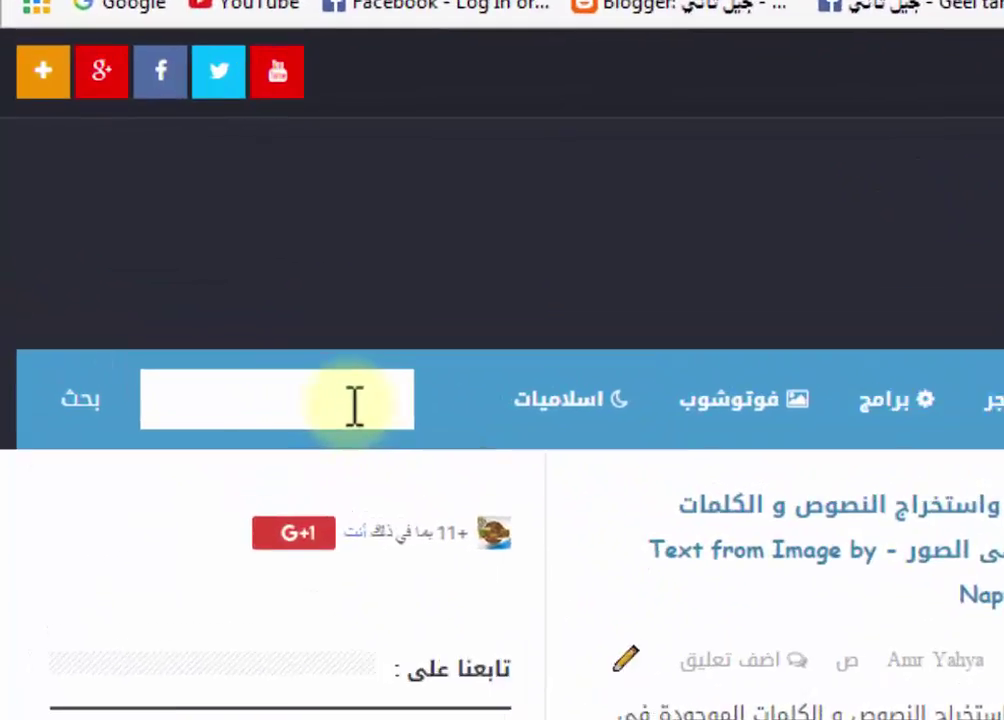
type("w")
type("w")
key("BackSpace")
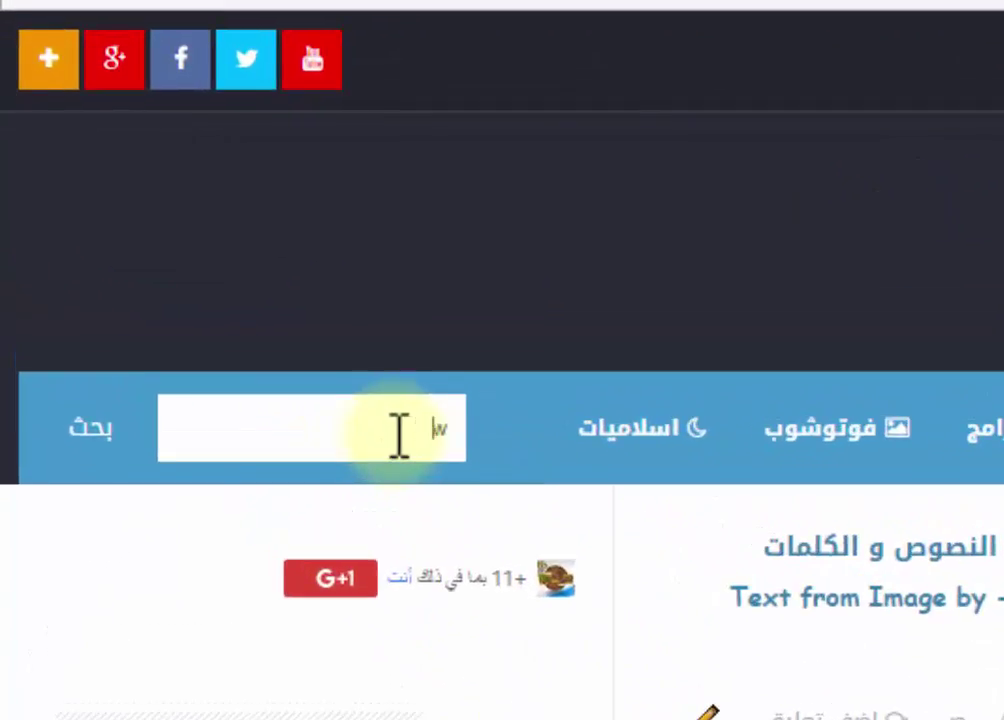
type("صور")
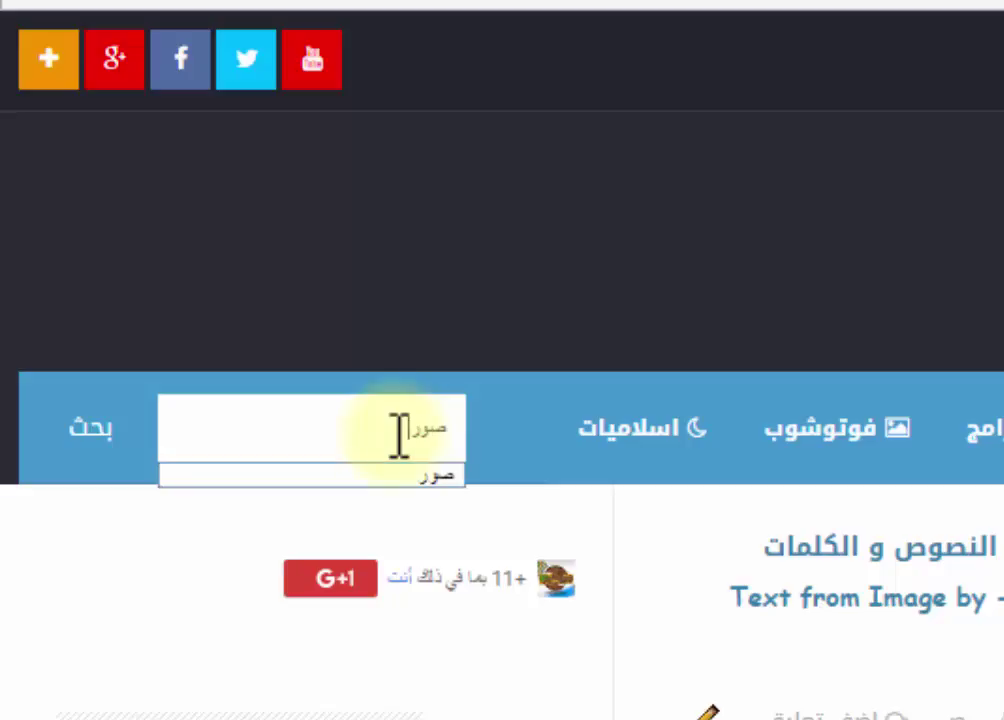
key("Return")
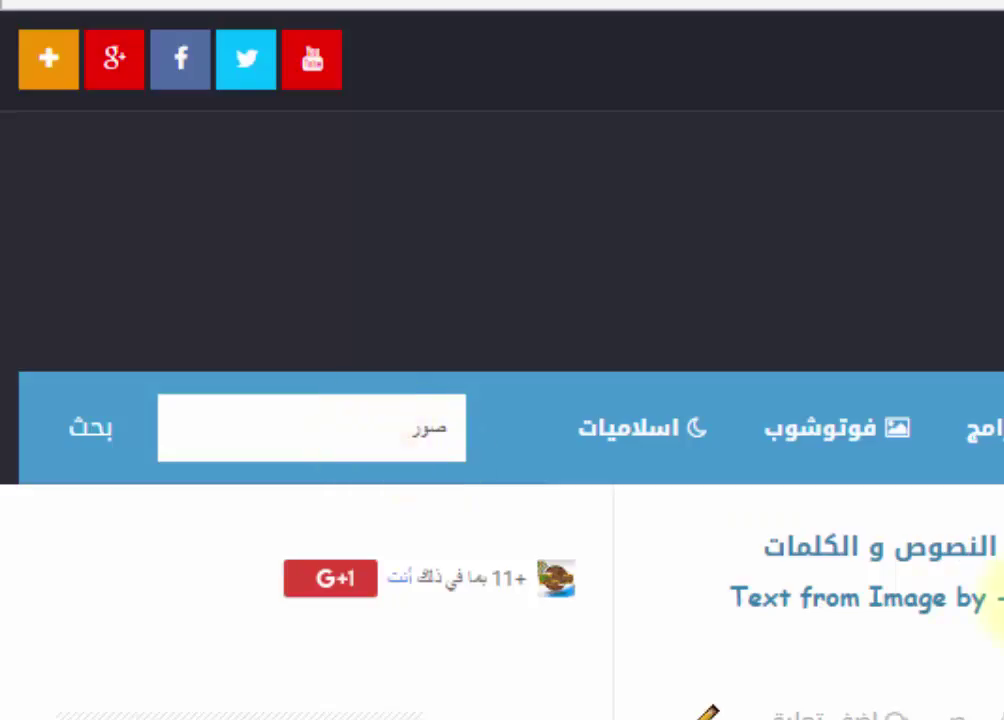
scroll(980, 580, "down", 5)
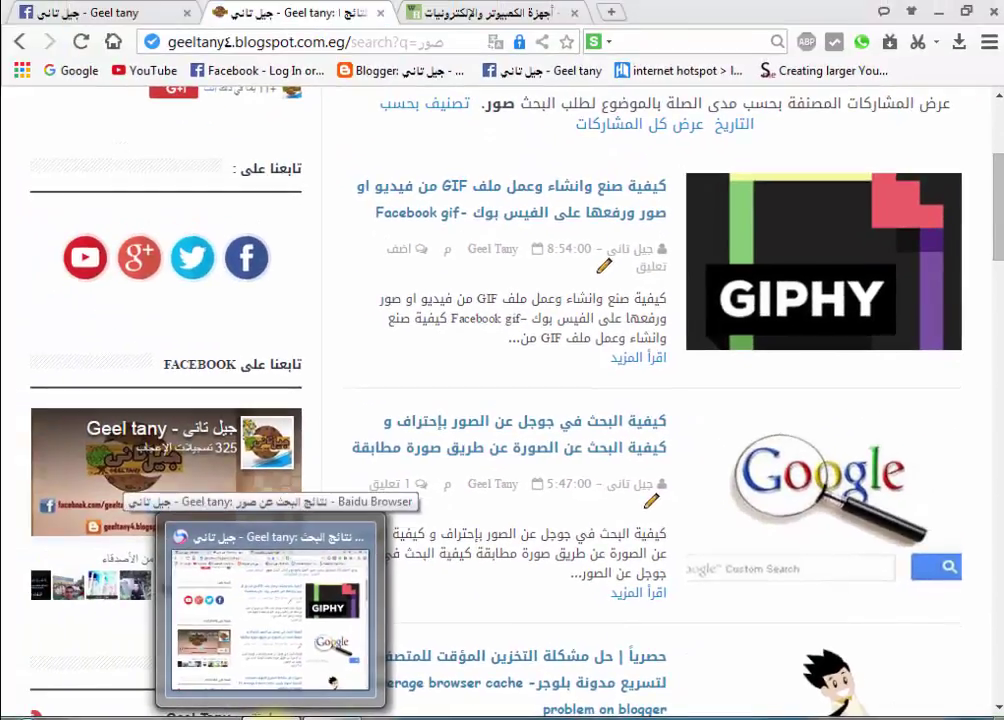
Step: Minimise the browser, then open and dismiss the Untitled-1 icon's context menu
left_click(332, 683)
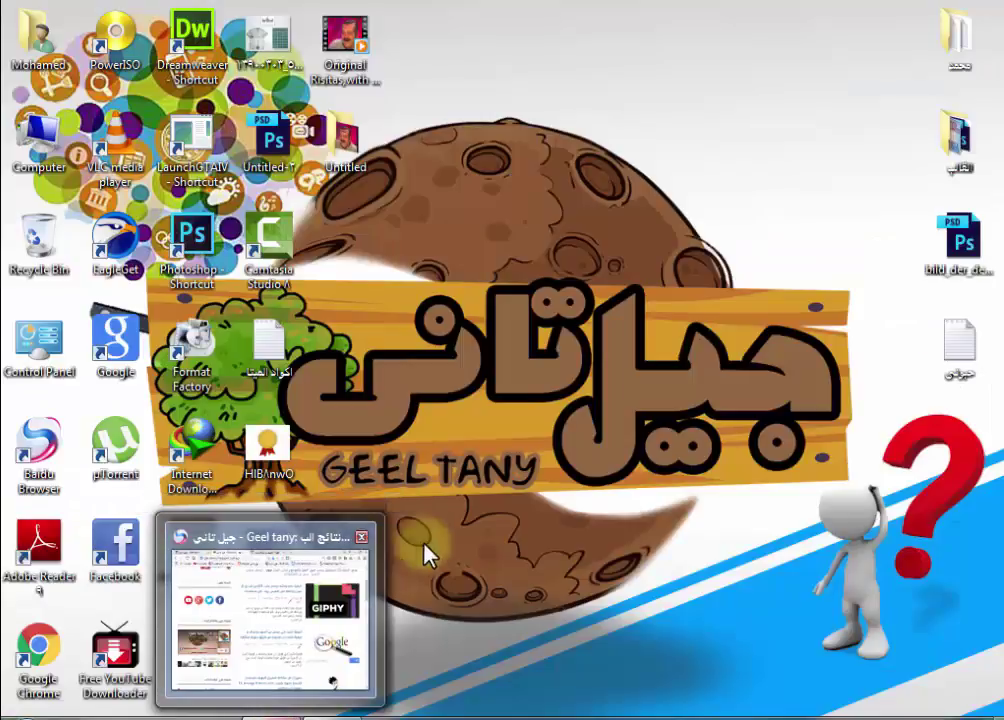
right_click(272, 545)
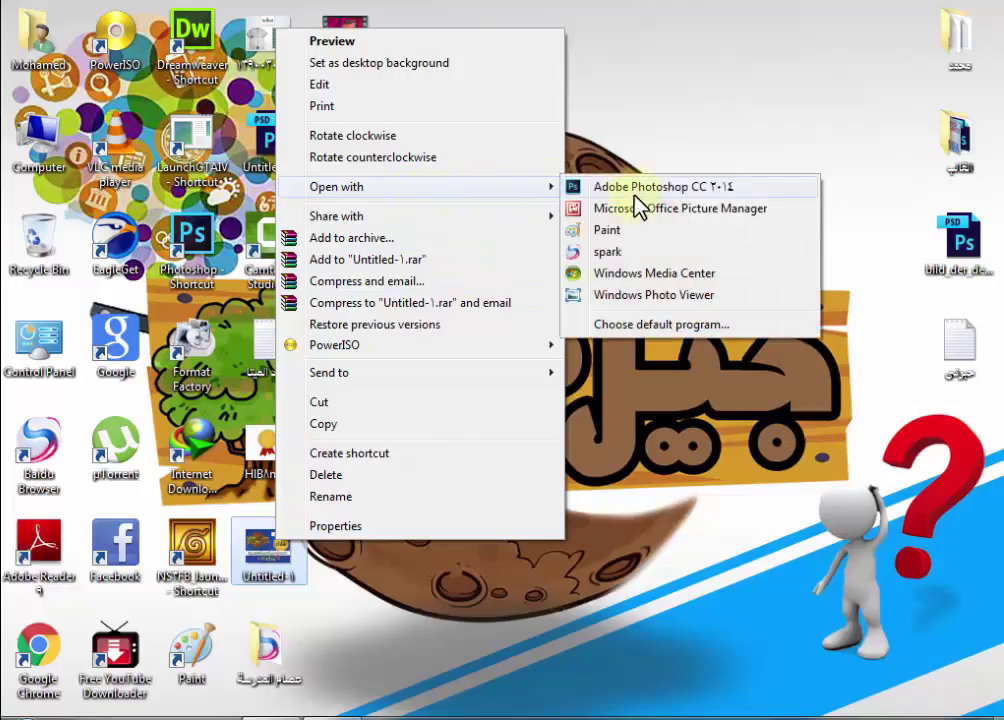
mouse_move(80, 228)
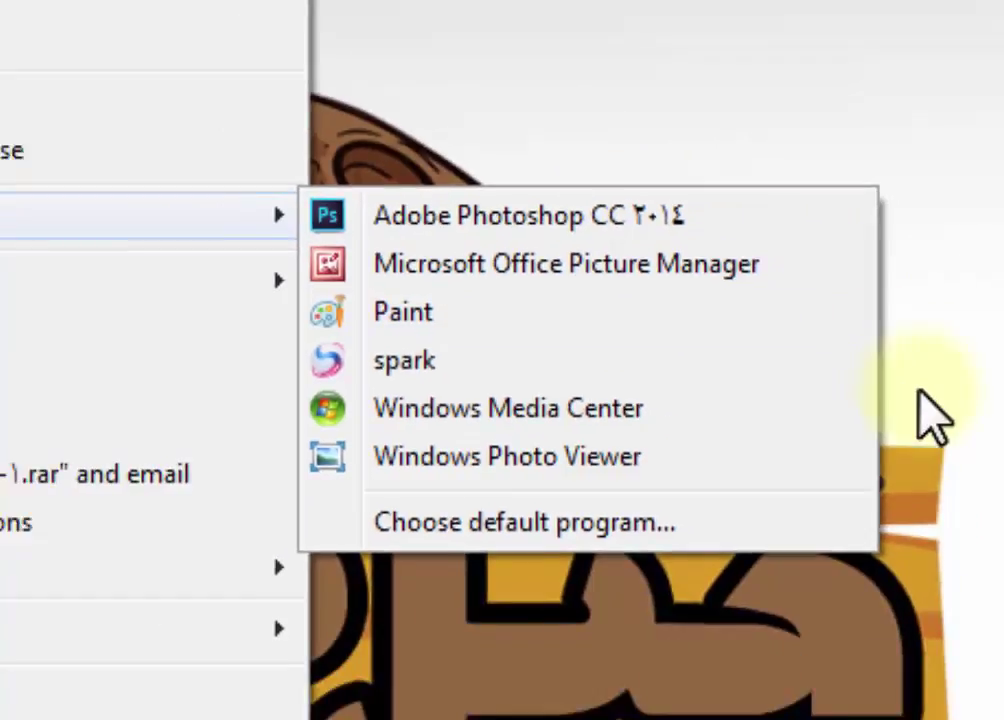
left_click(560, 477)
Step: Find Paint through the Start search ('pai') and launch it
key("super")
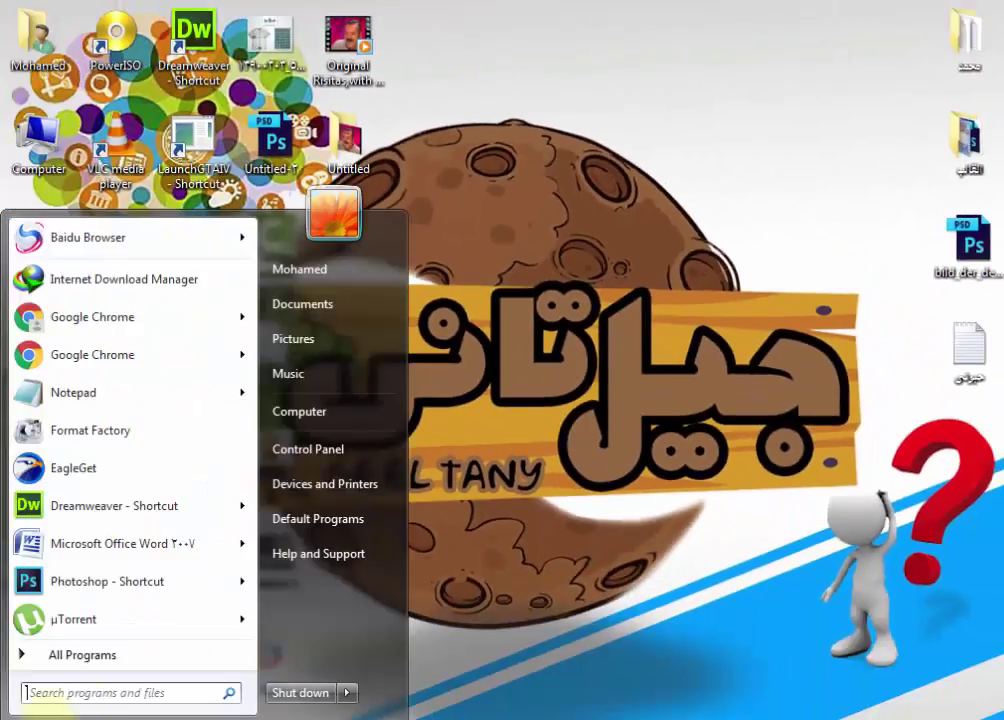
left_click(74, 694)
type("ع")
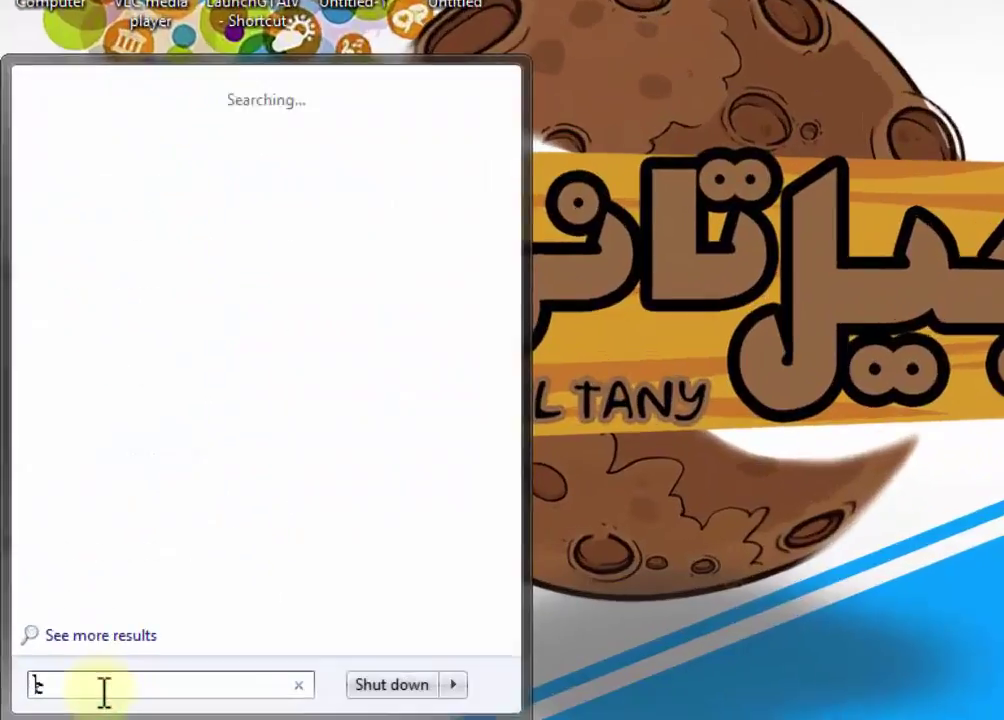
key("BackSpace")
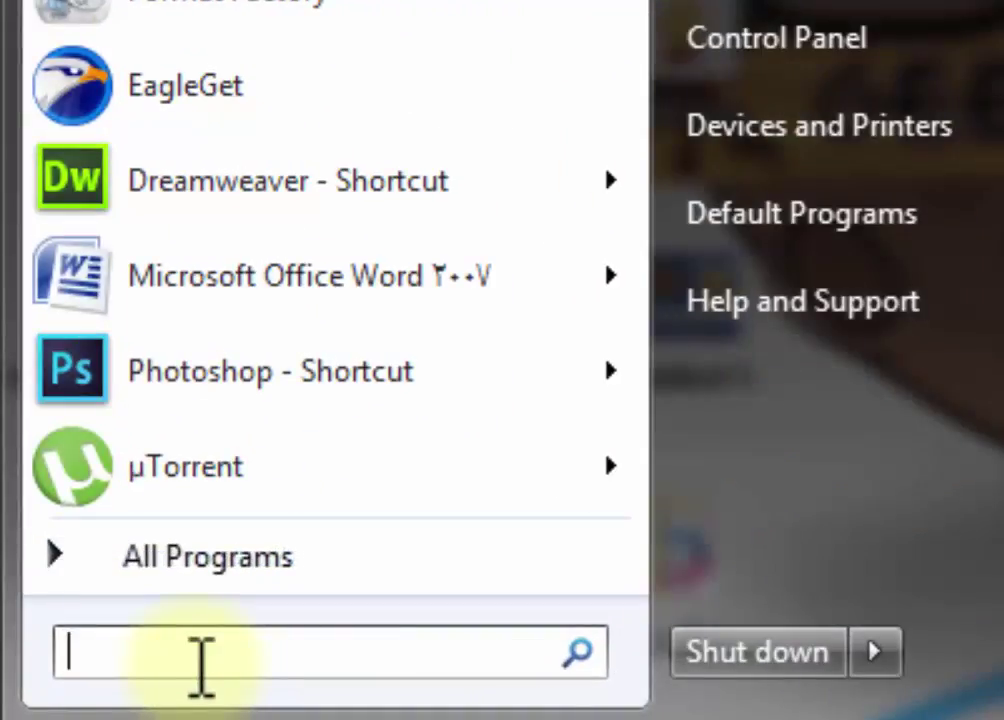
type("pai")
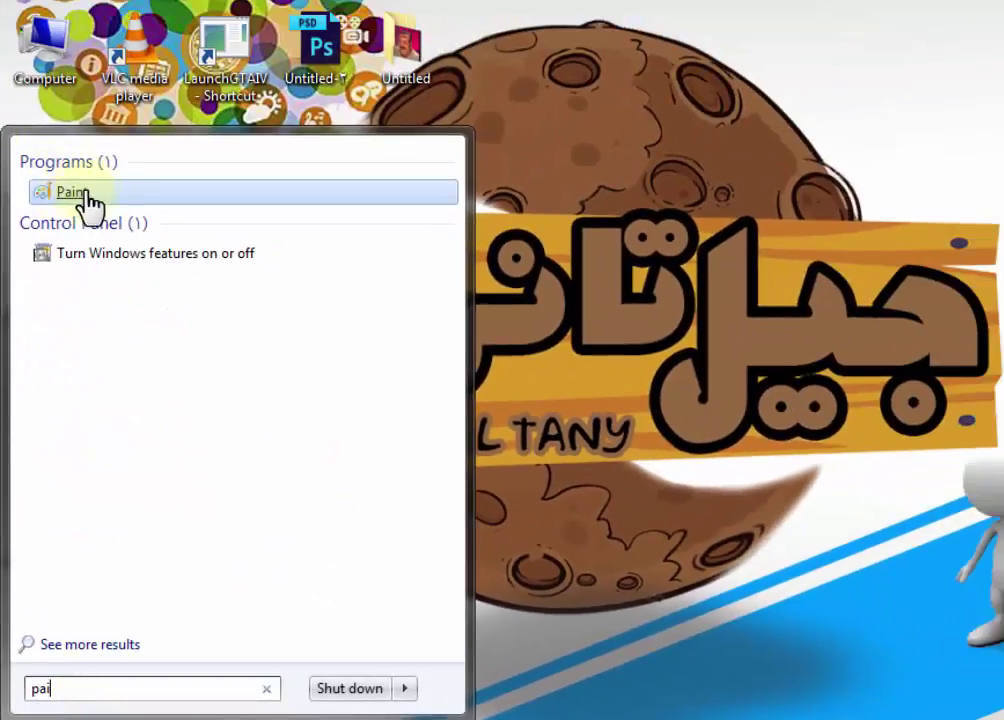
left_click(86, 196)
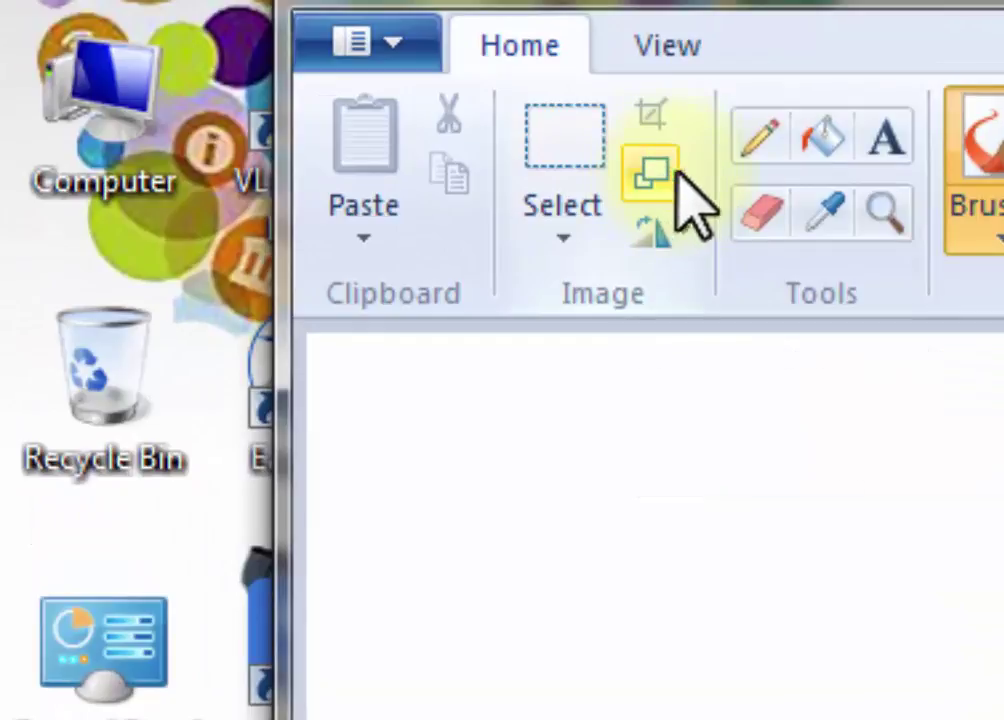
Step: Open Paint's Resize dialog, reposition it, and cancel without changes
left_click(652, 172)
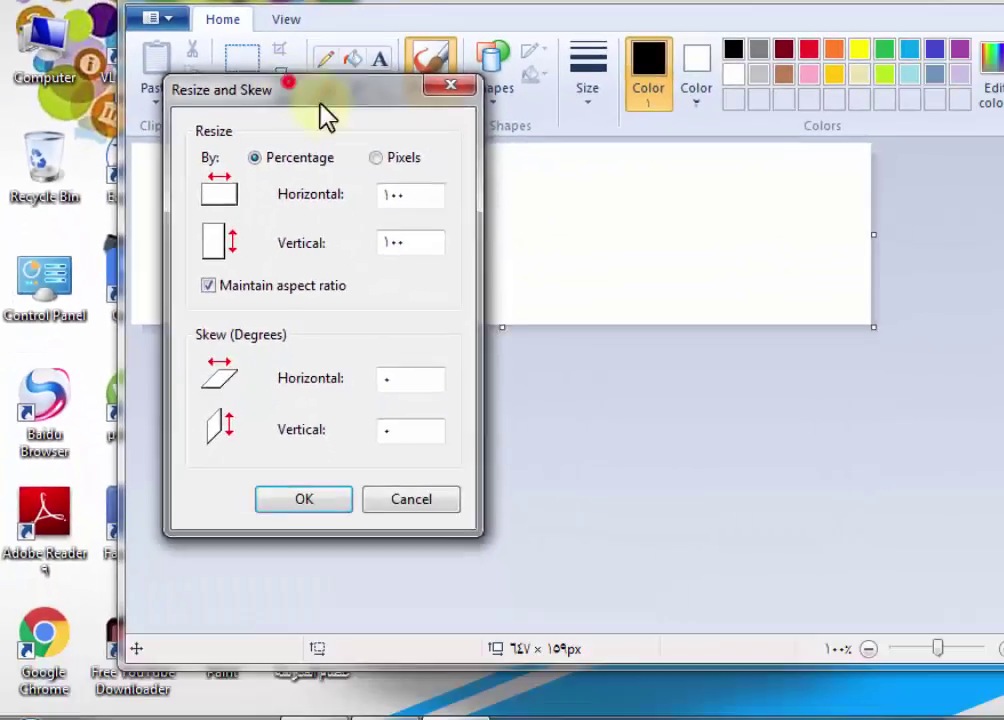
left_click_drag(320, 104, 528, 158)
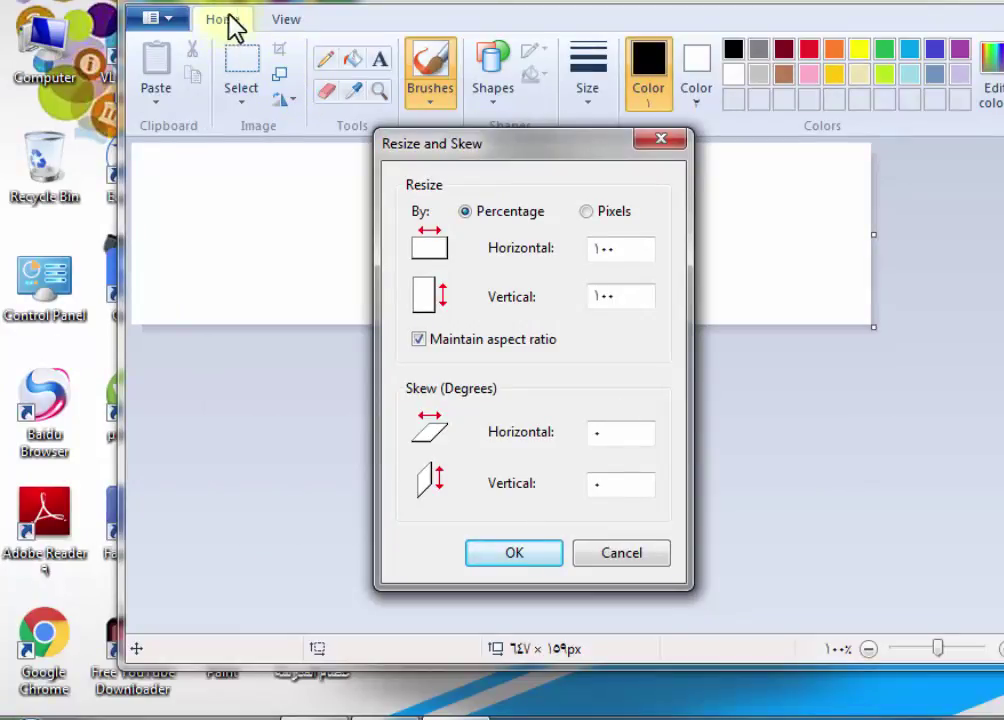
left_click_drag(543, 157, 456, 147)
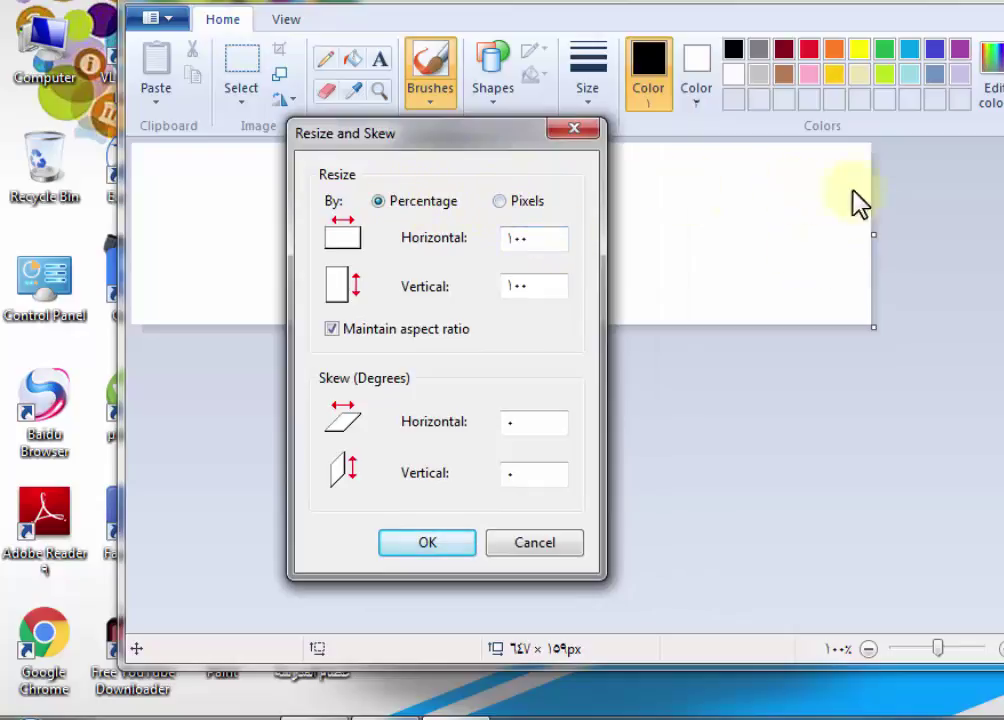
left_click(568, 132)
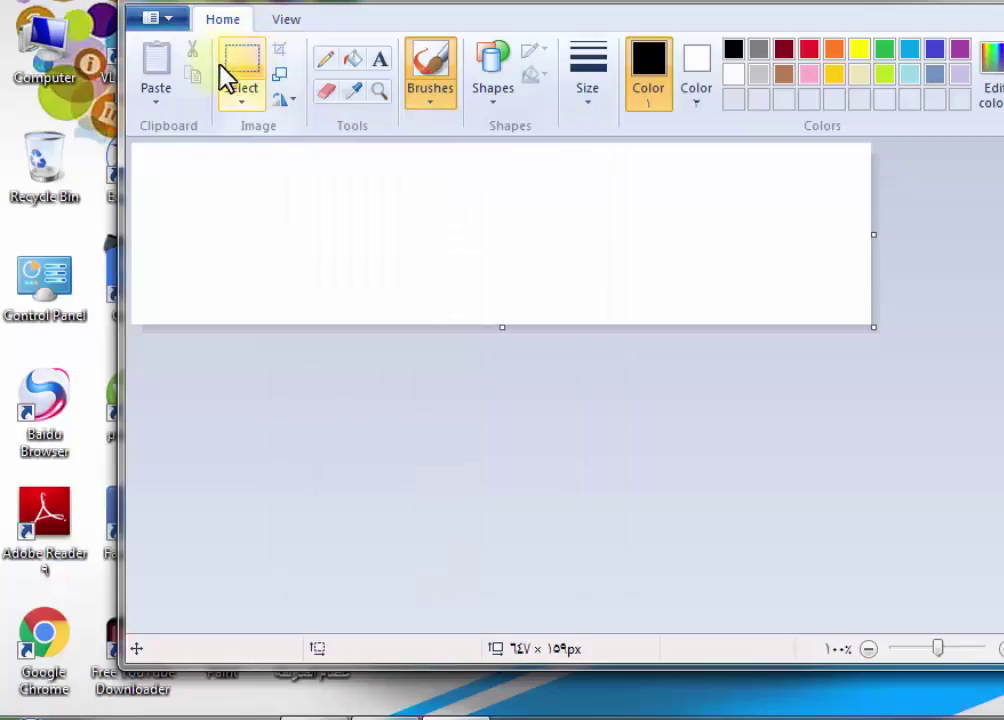
Step: Open the Untitled-1 picture from the Desktop in Paint
left_click(160, 18)
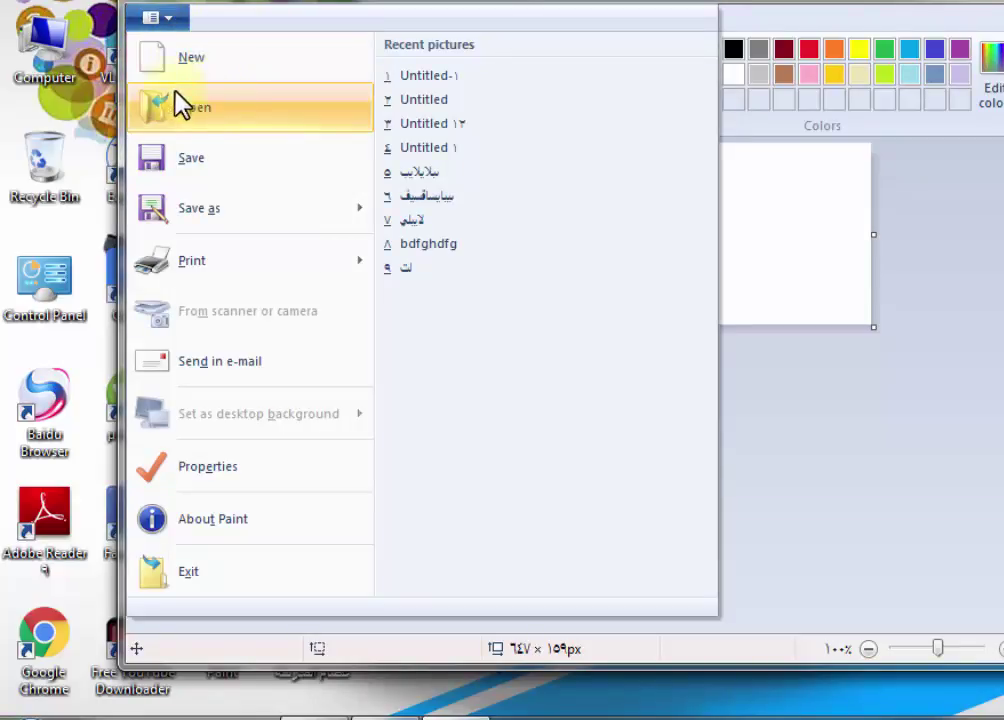
left_click(214, 116)
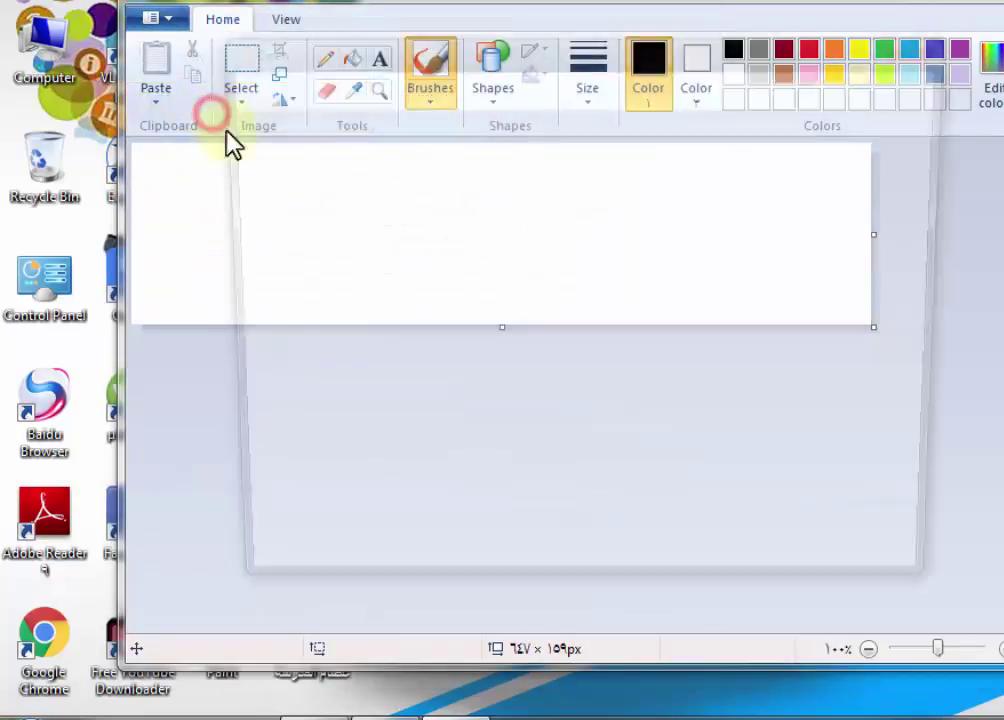
left_click(703, 202)
scroll(703, 202, "down", 5)
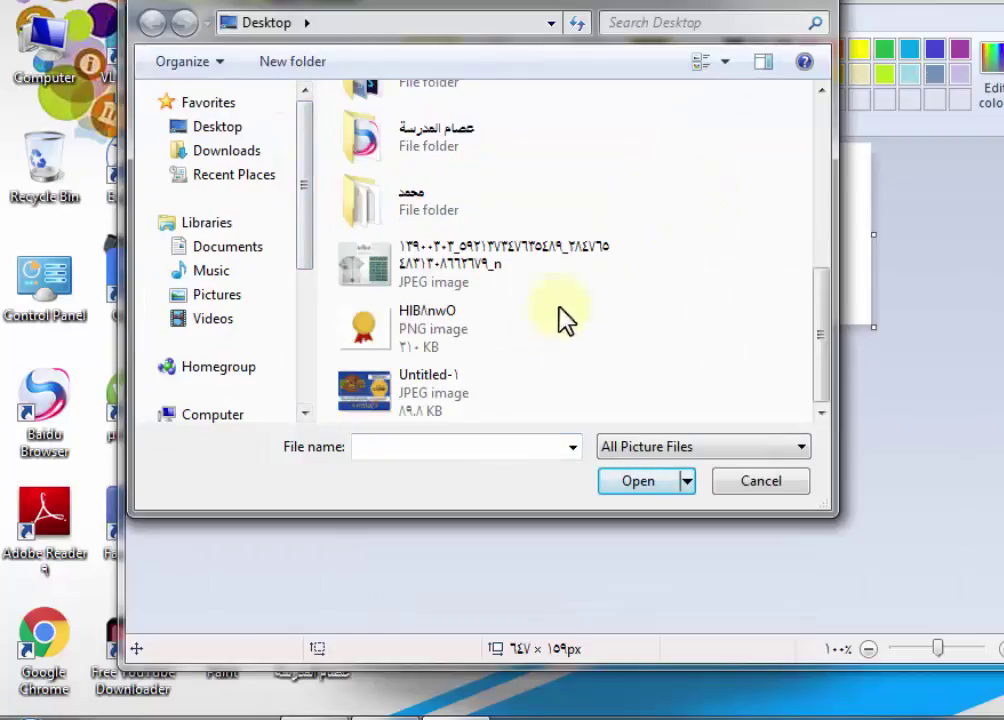
left_click(410, 381)
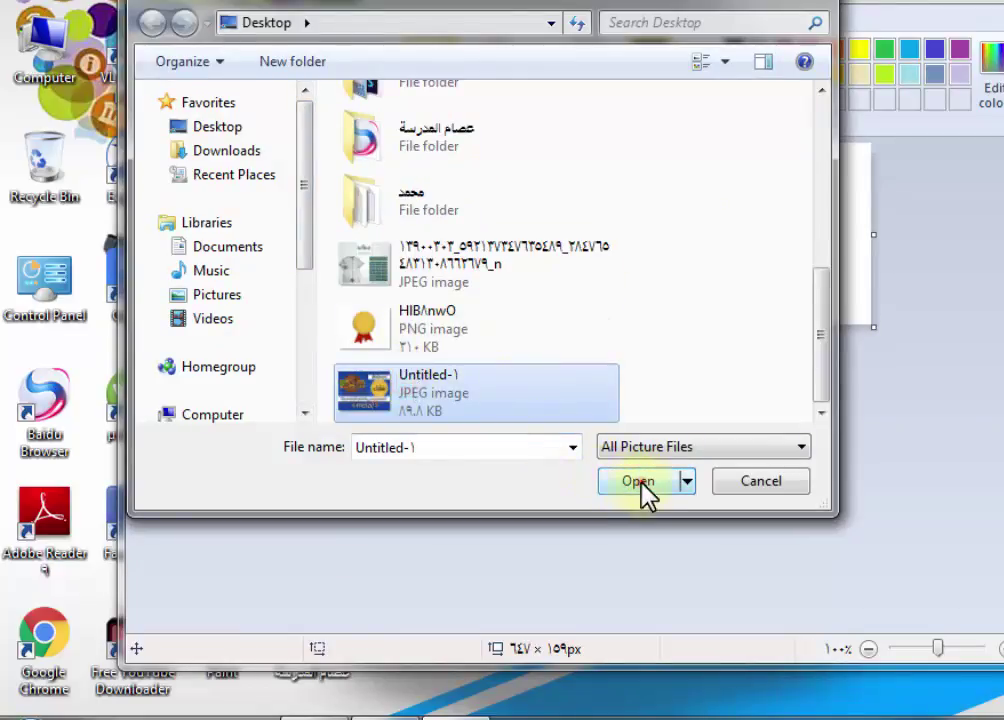
left_click(641, 484)
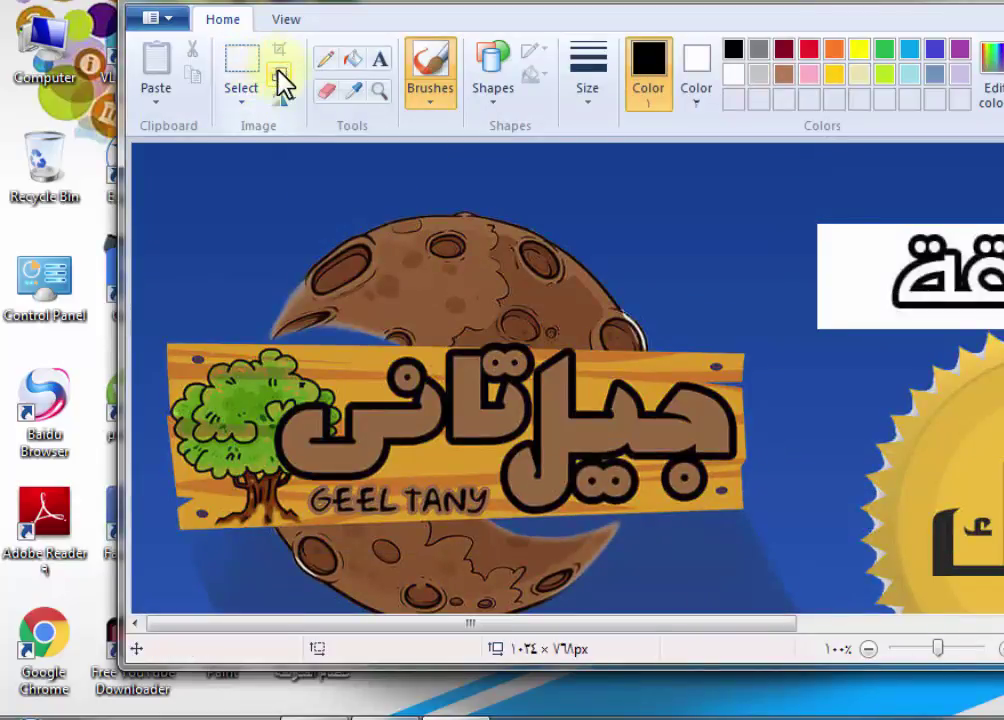
Step: In Resize and Skew, switch to Pixels and select the width and height values
left_click(279, 74)
left_click_drag(330, 94, 405, 169)
left_click(446, 221)
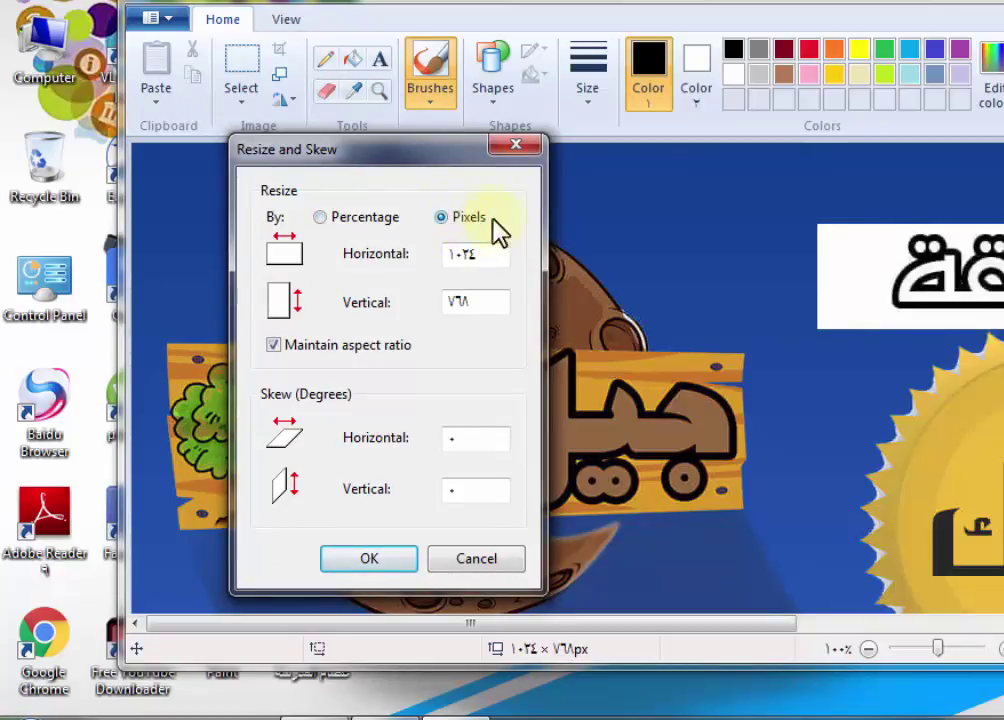
double_click(499, 253)
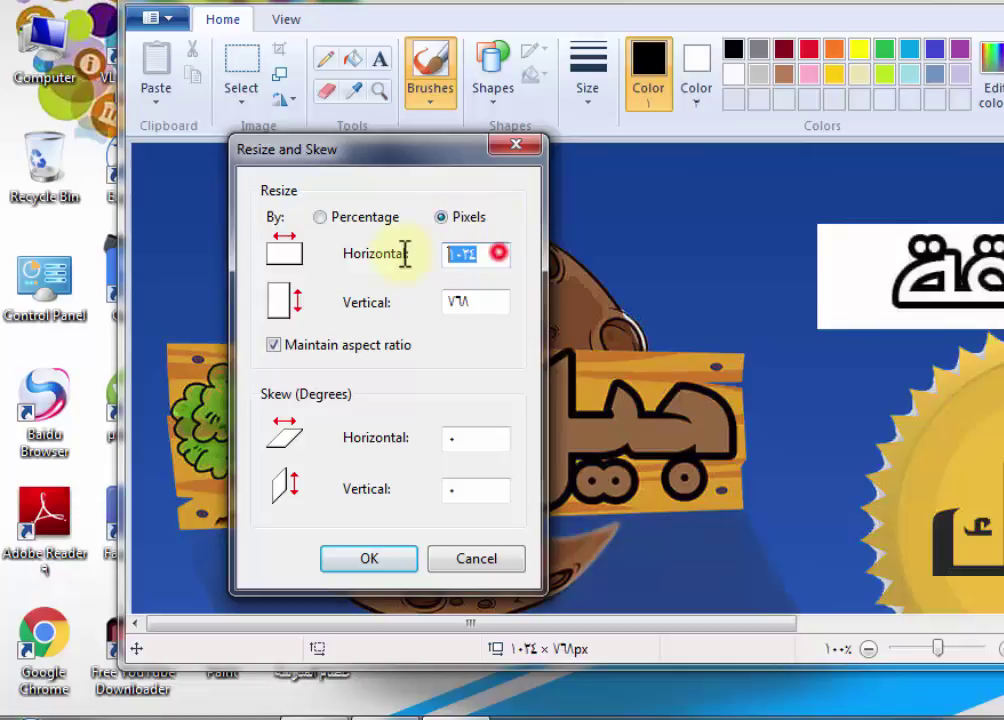
double_click(491, 300)
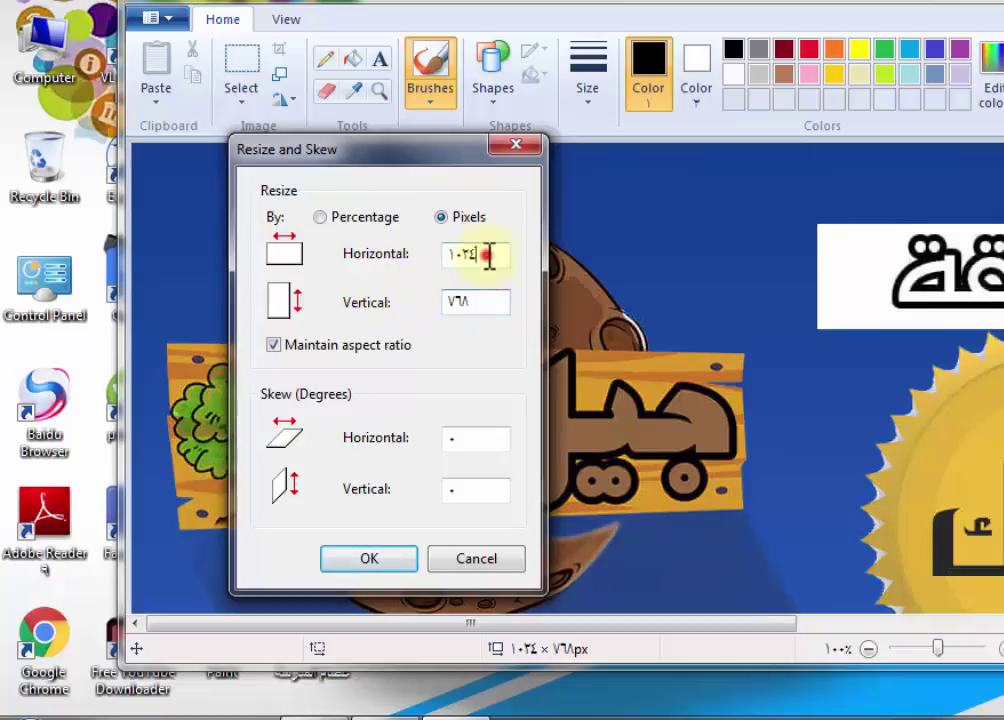
left_click_drag(486, 253, 435, 253)
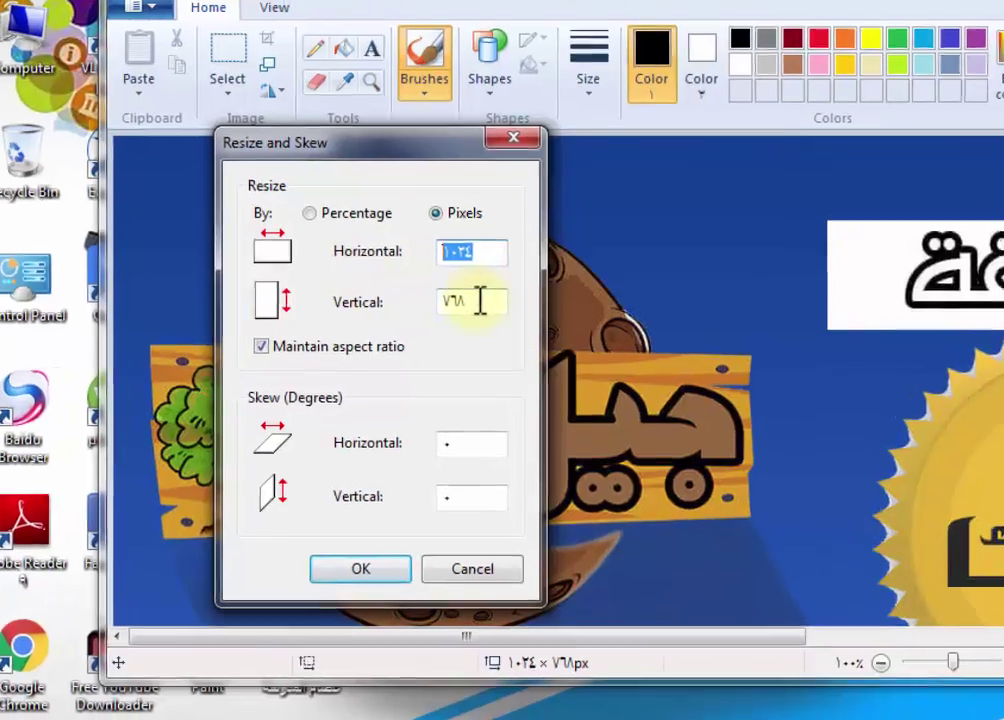
double_click(481, 302)
left_click(462, 232)
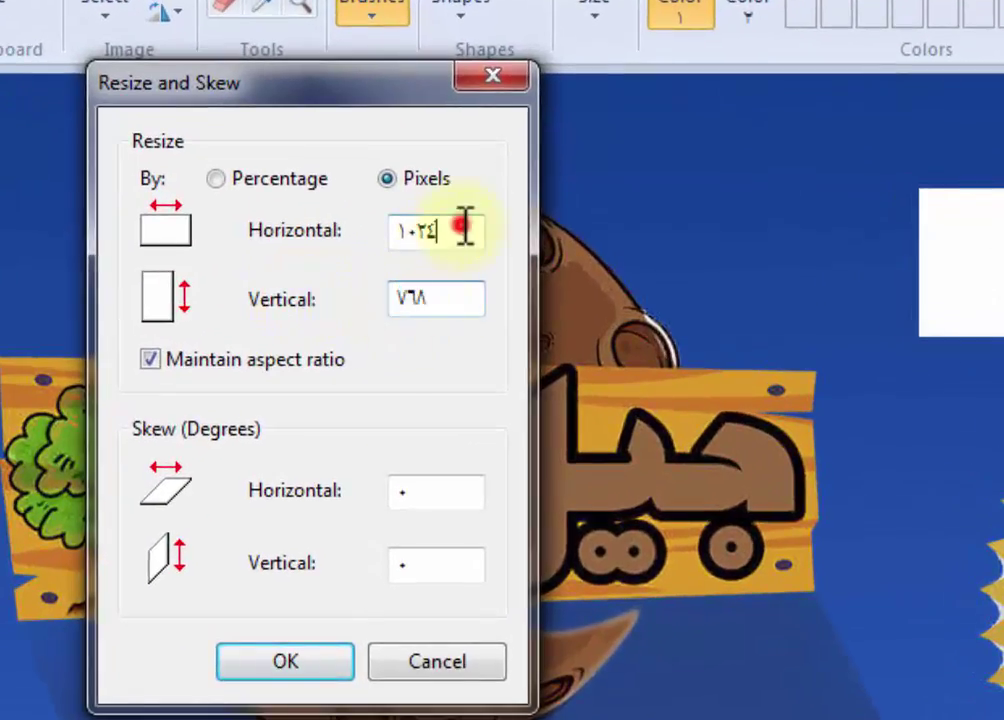
key("BackSpace")
key("BackSpace")
key("BackSpace")
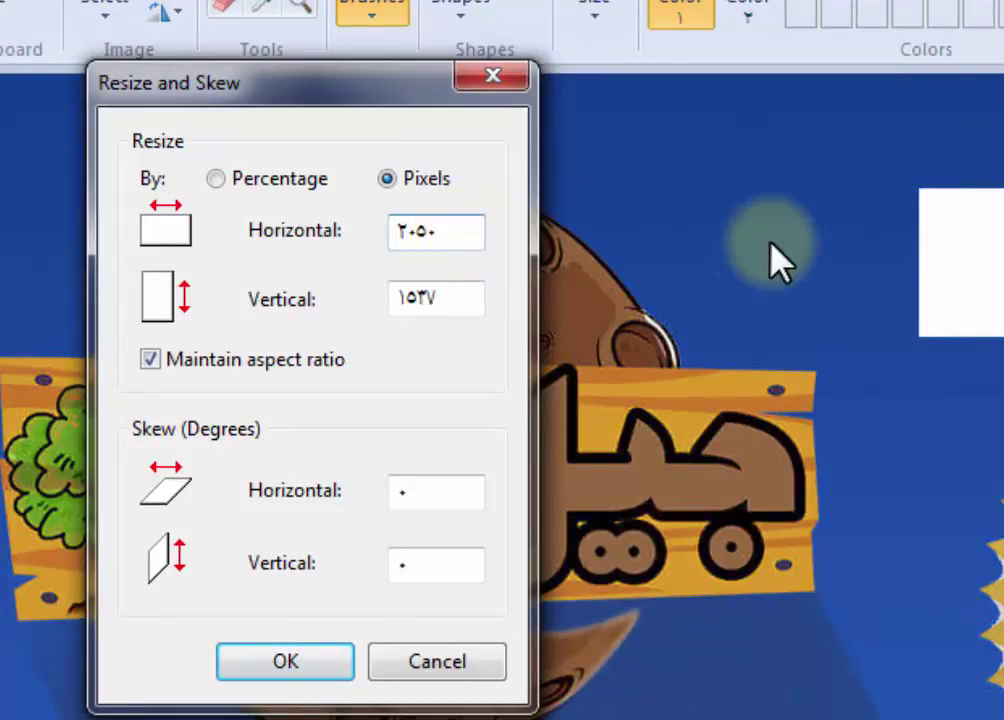
double_click(466, 296)
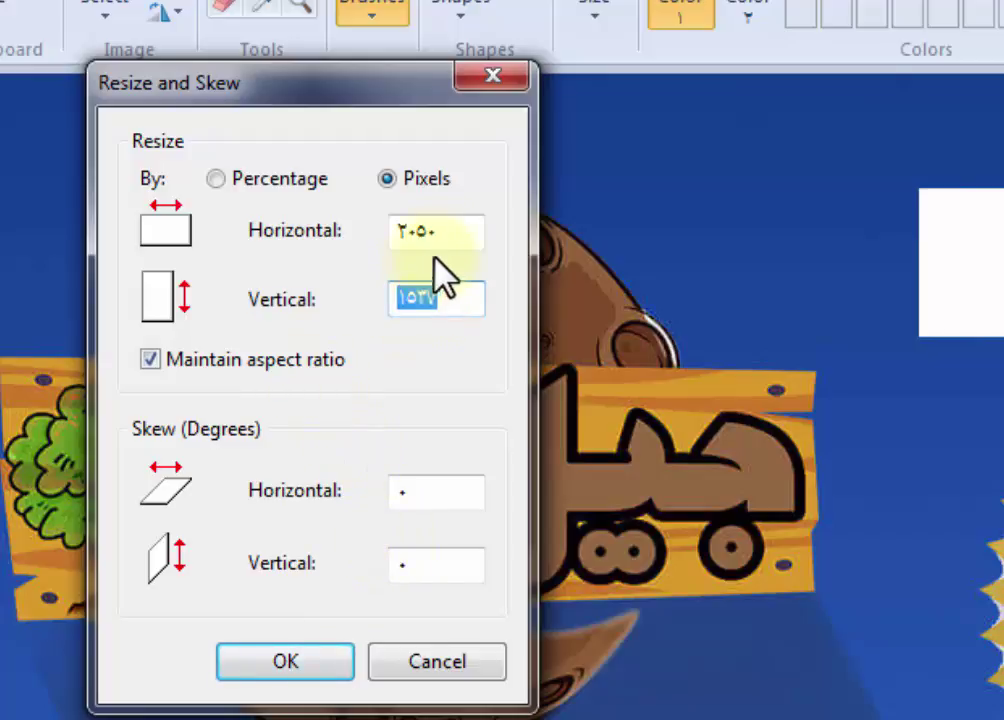
left_click(440, 228)
Step: Turn off Maintain aspect ratio, set the size to 1024 × 600 pixels, and apply
left_click(314, 366)
left_click_drag(467, 233, 343, 236)
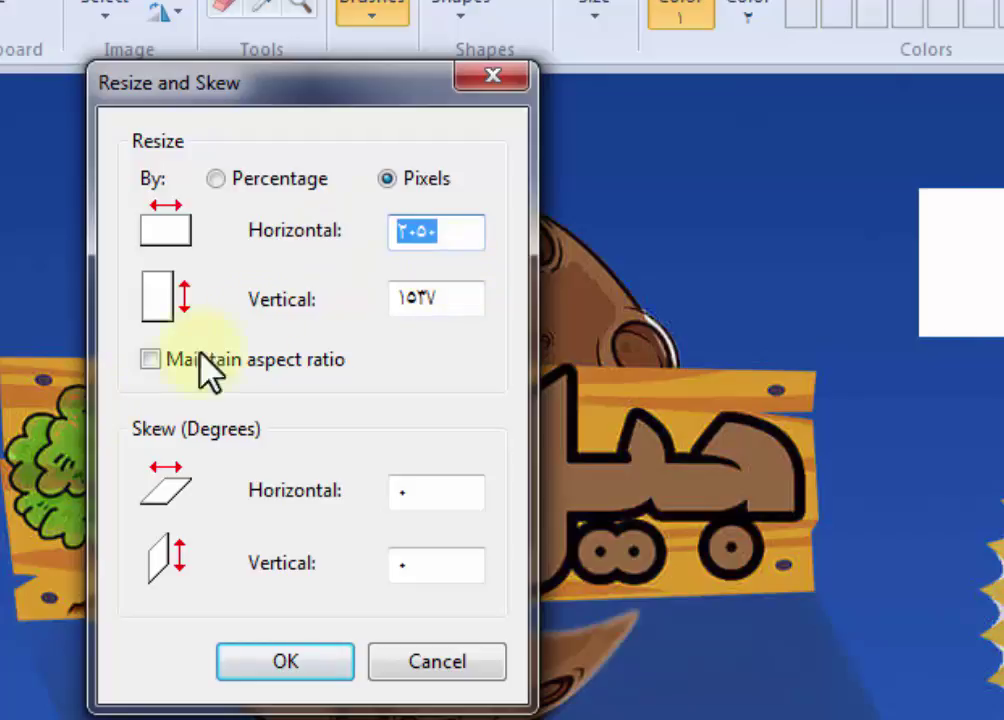
left_click(150, 359)
left_click(150, 359)
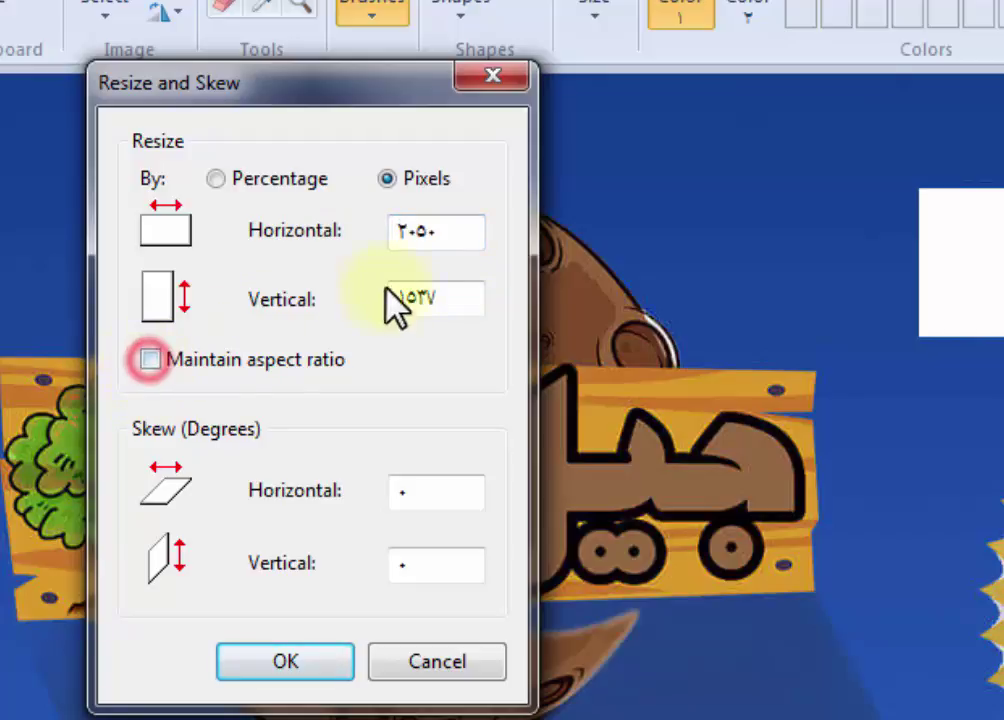
double_click(435, 231)
type("1")
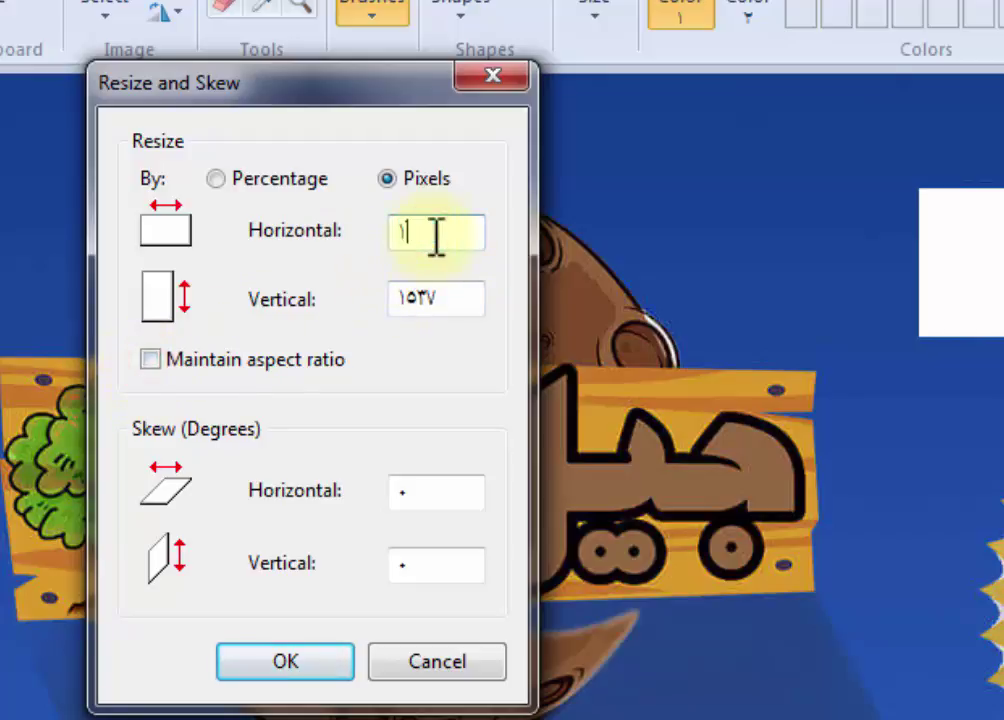
left_click_drag(455, 297, 280, 309)
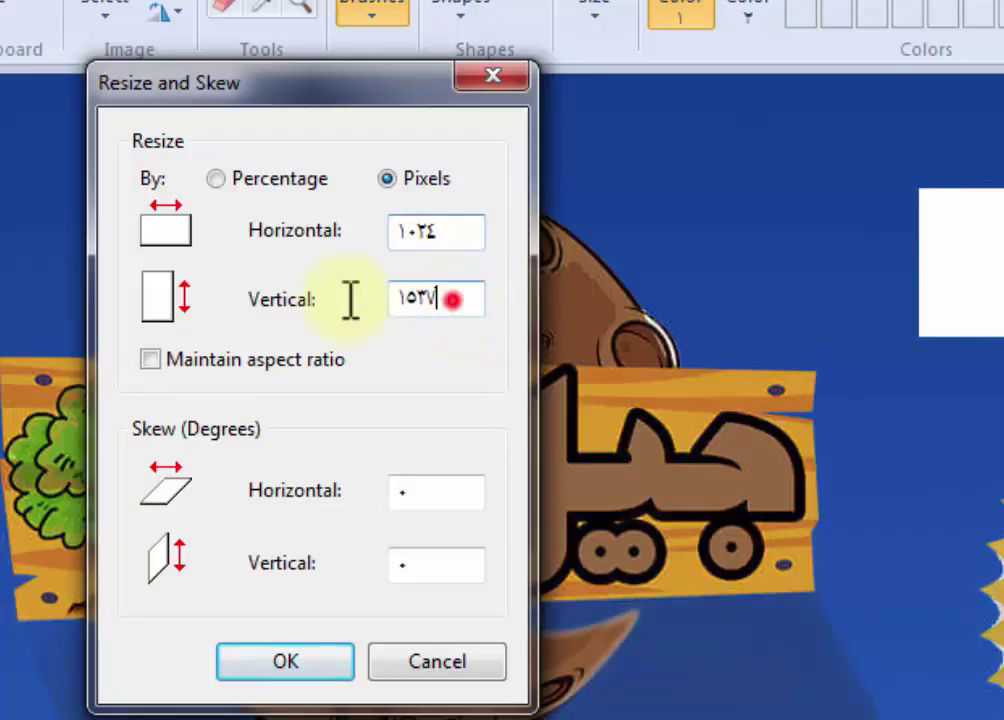
type("600")
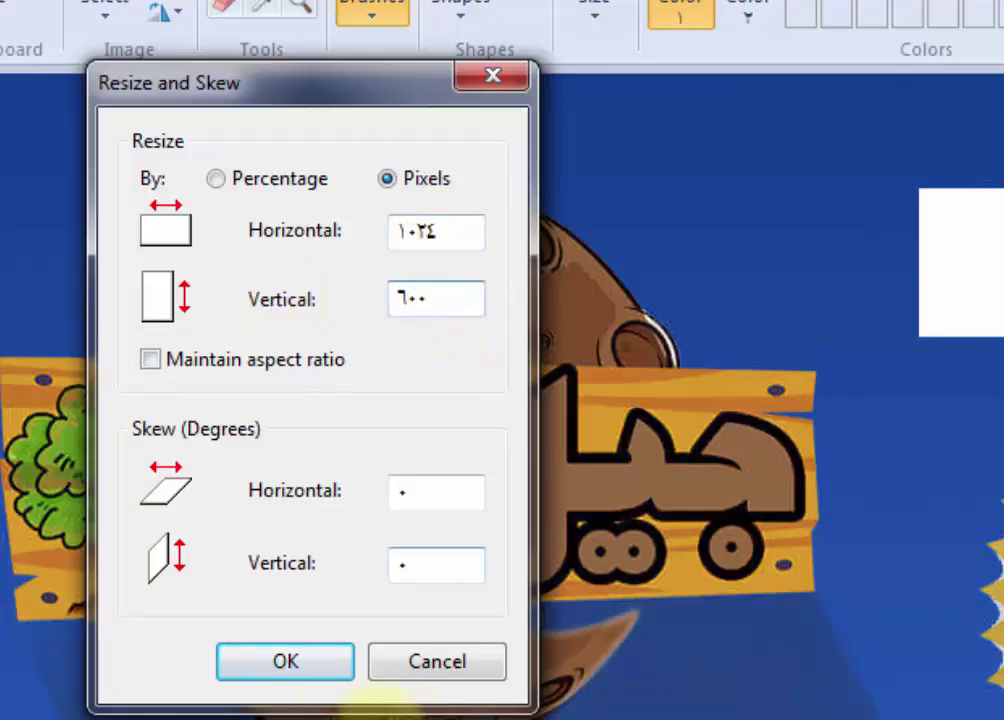
left_click(260, 658)
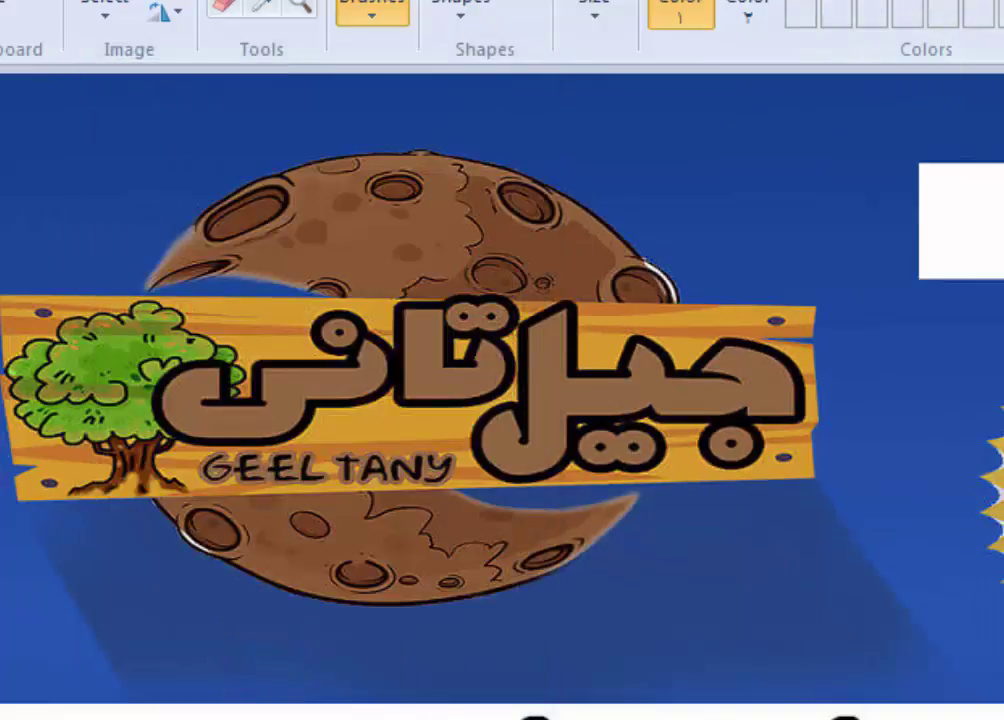
scroll(594, 426, "down", 3)
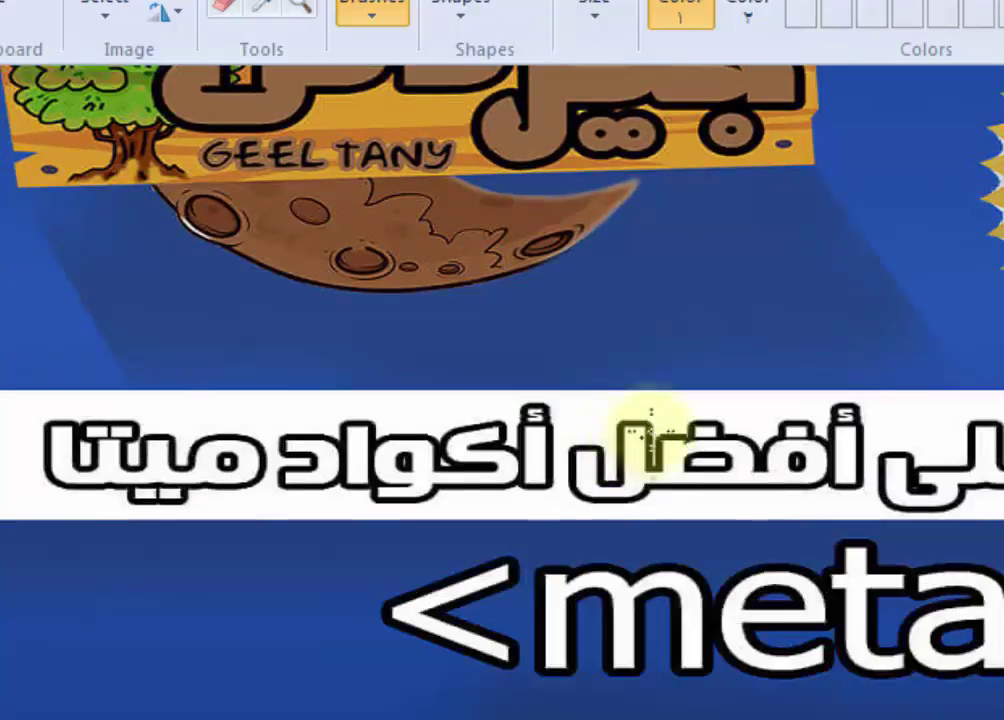
scroll(643, 414, "up", 3)
scroll(540, 690, "right", 5)
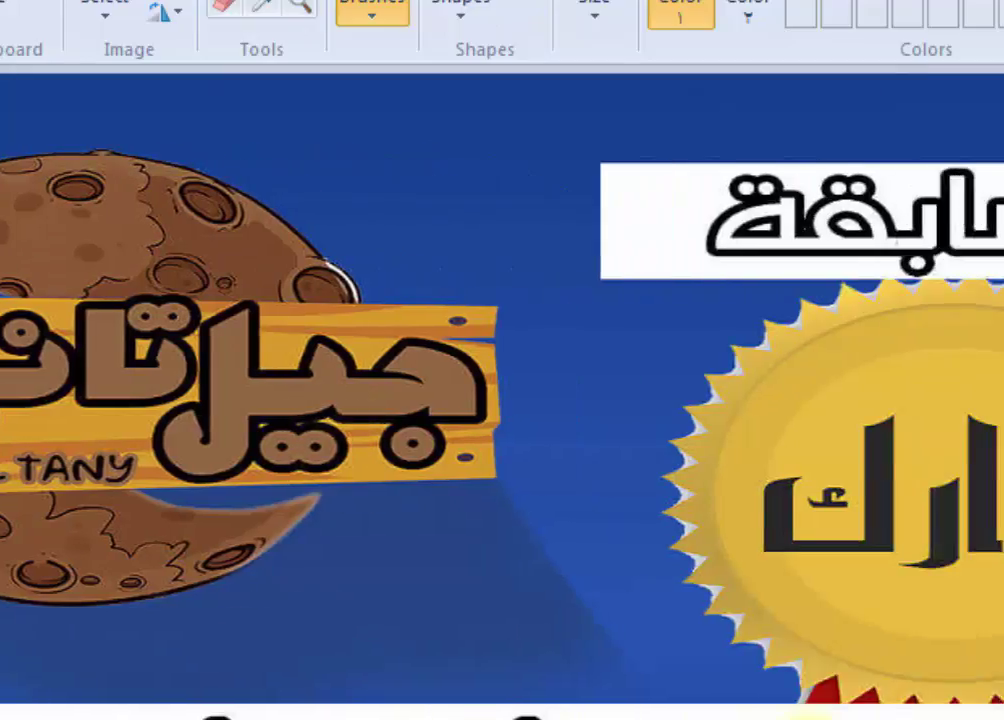
left_click(747, 510)
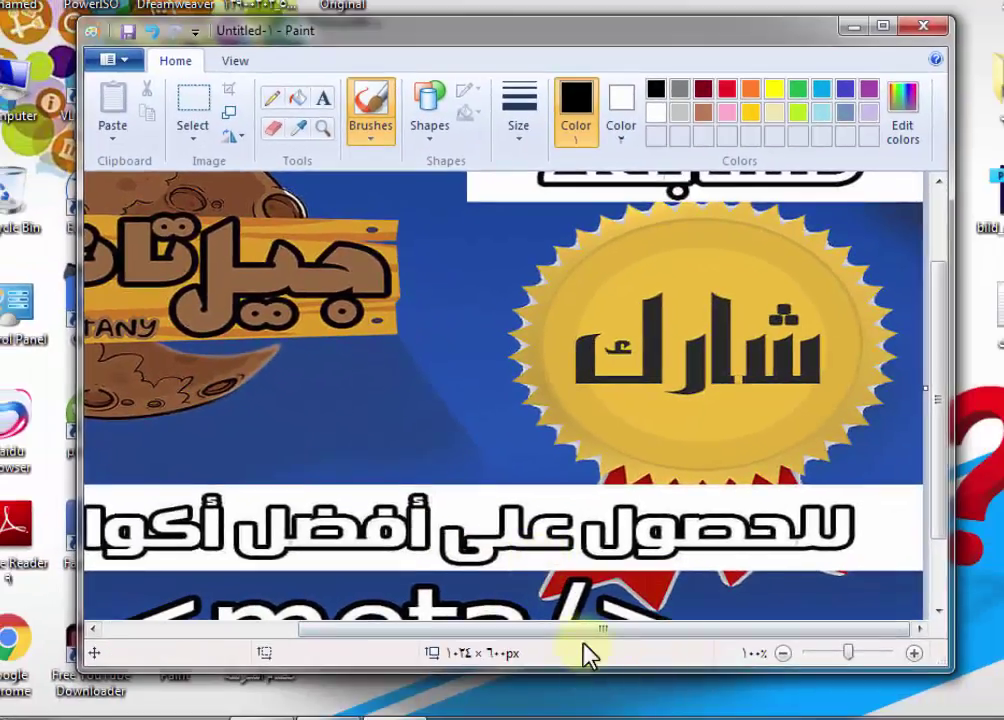
left_click_drag(578, 630, 376, 630)
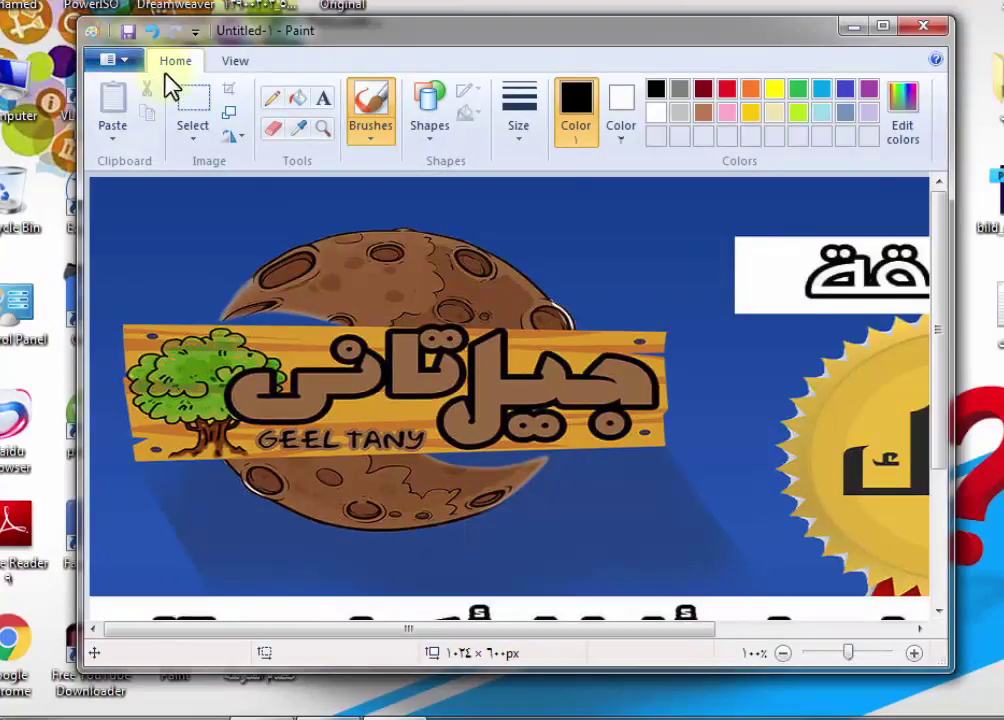
left_click(230, 113)
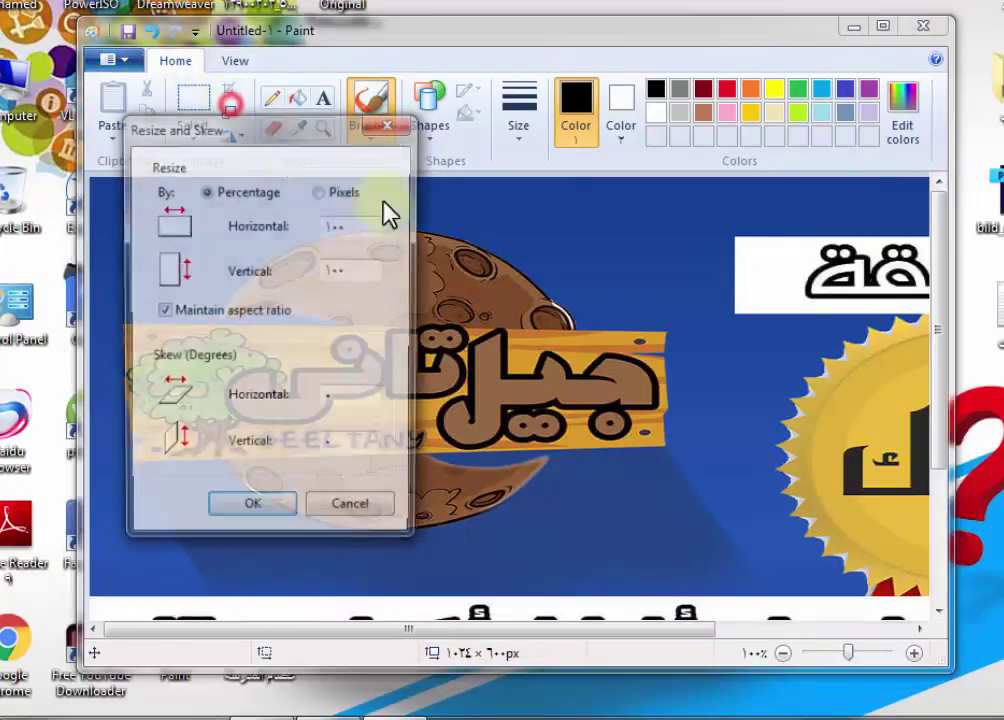
left_click(319, 190)
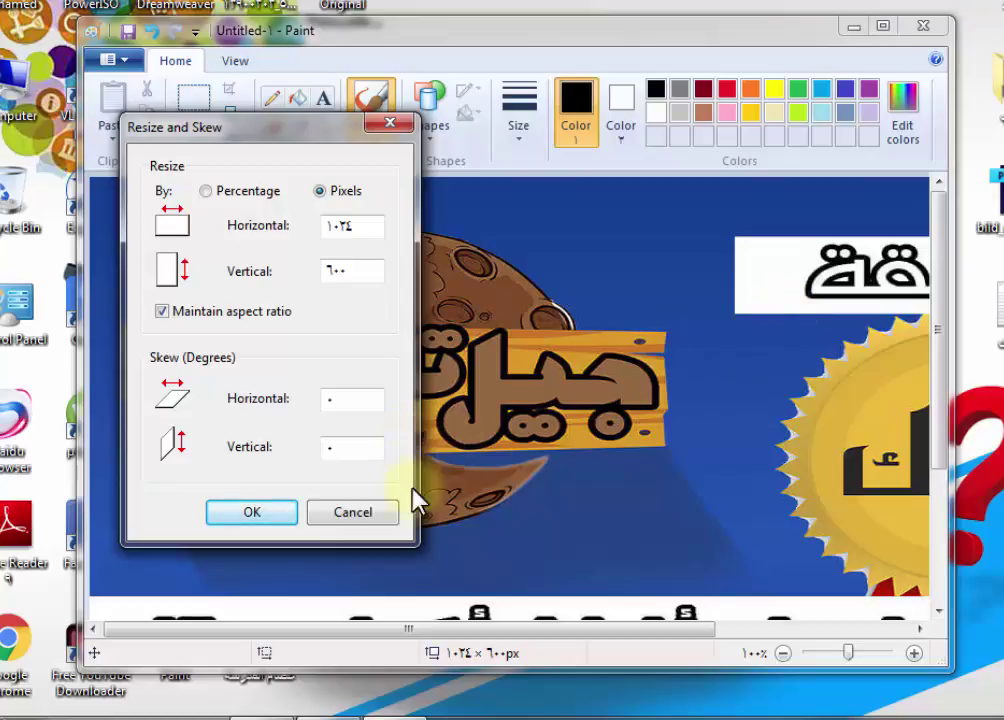
left_click(365, 513)
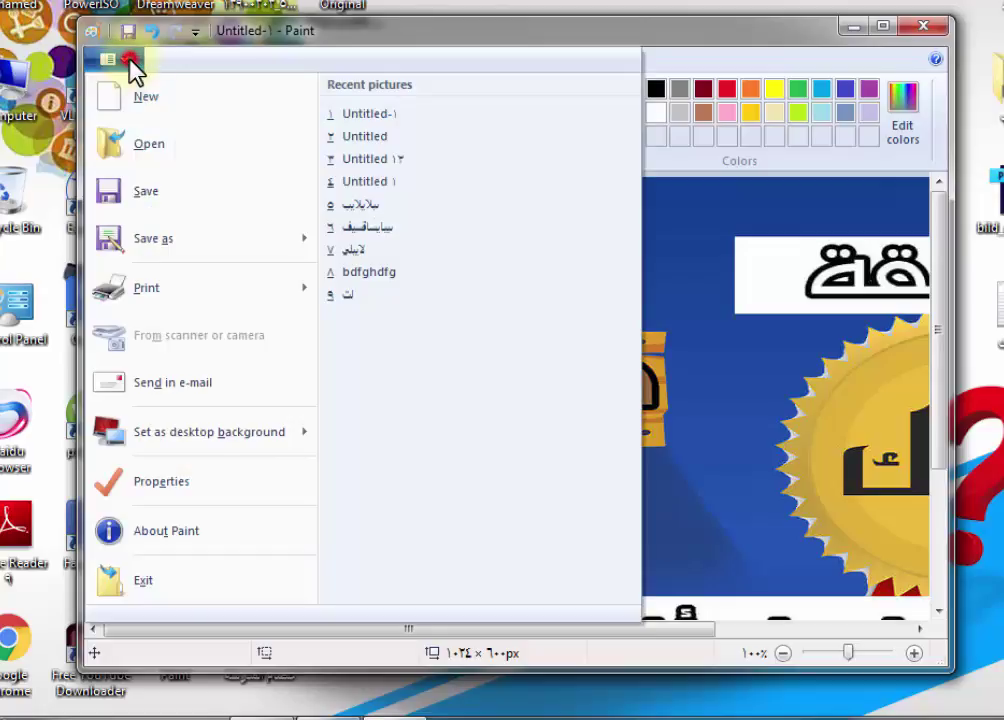
Step: Open Paint's File menu to reveal the Save as format choices
left_click(128, 60)
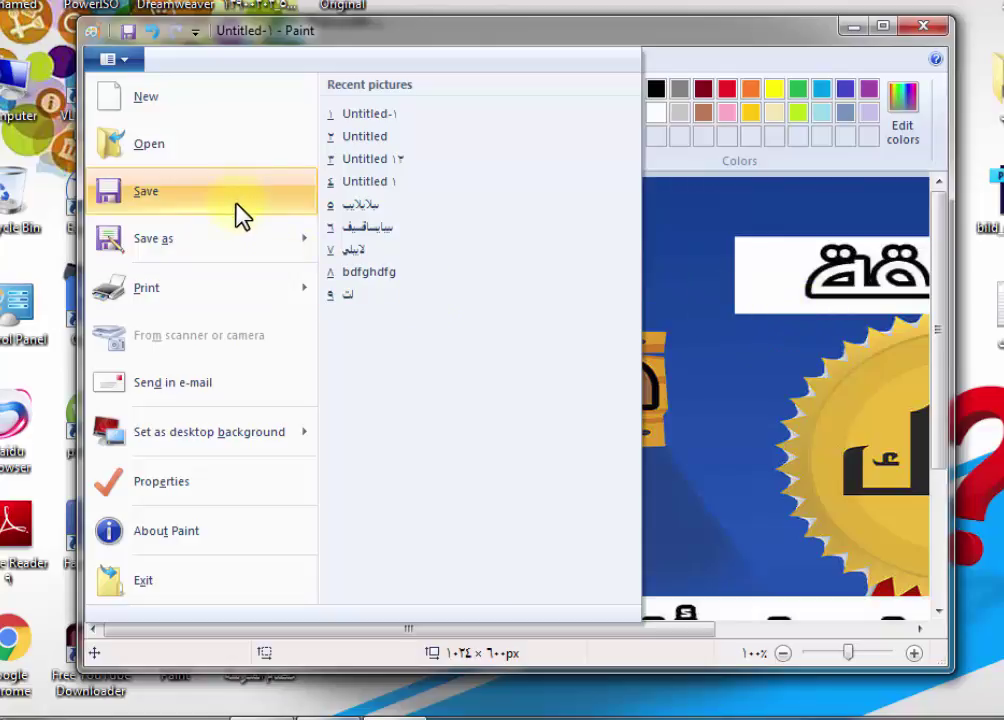
mouse_move(200, 238)
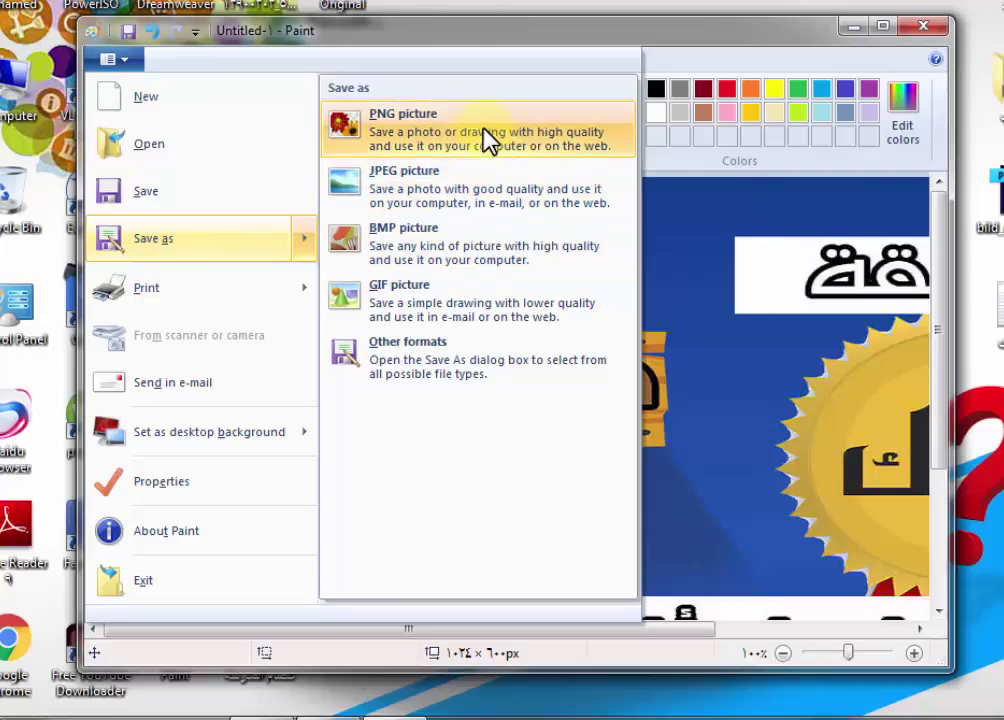
Step: Save the banner to the Desktop as a PNG named 'جيل تاني' and move Paint aside
left_click(490, 140)
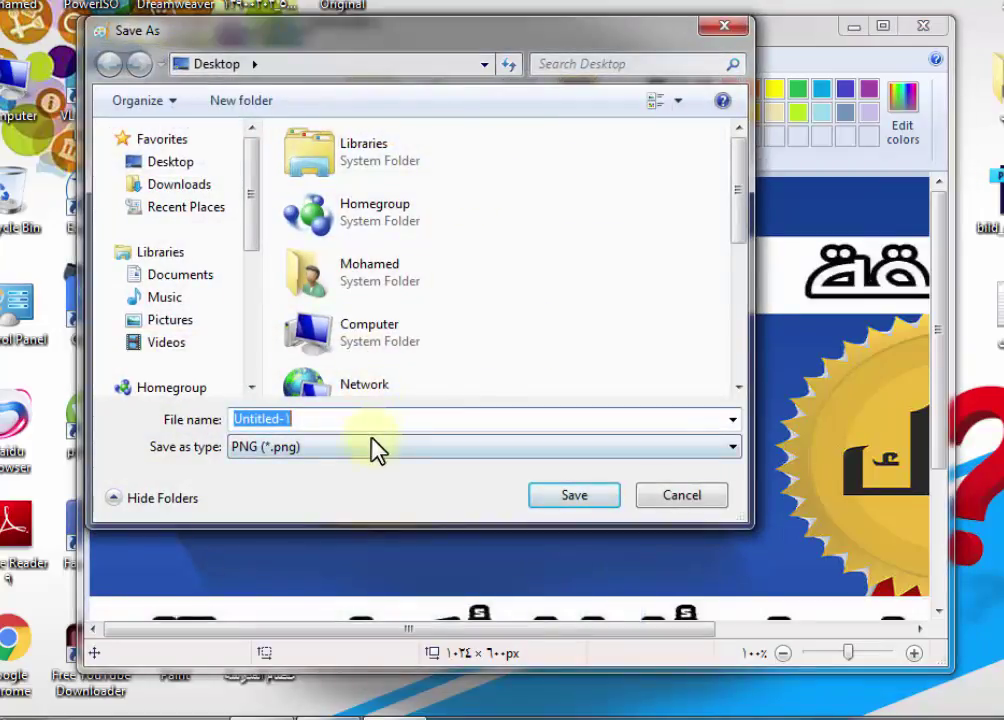
type("تأجيل")
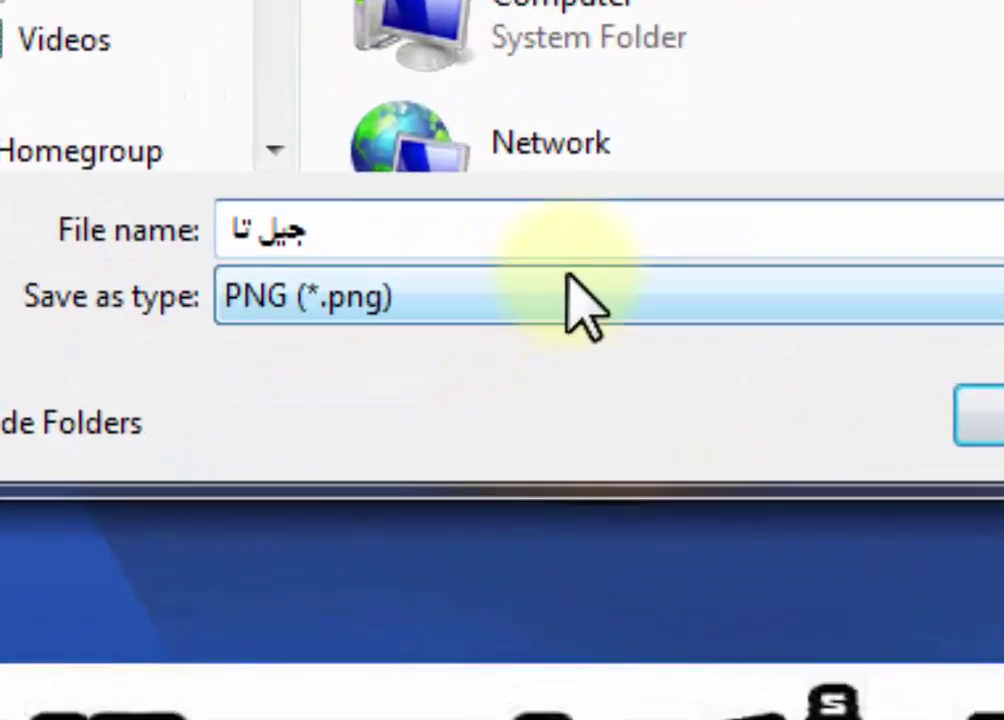
type(" تأني")
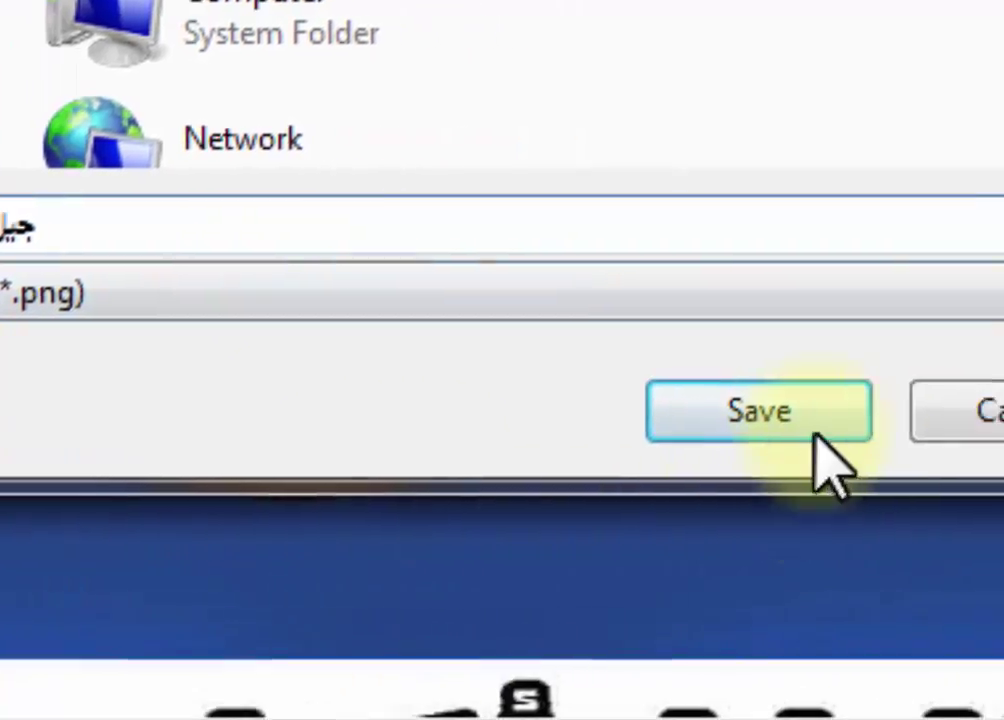
left_click(815, 435)
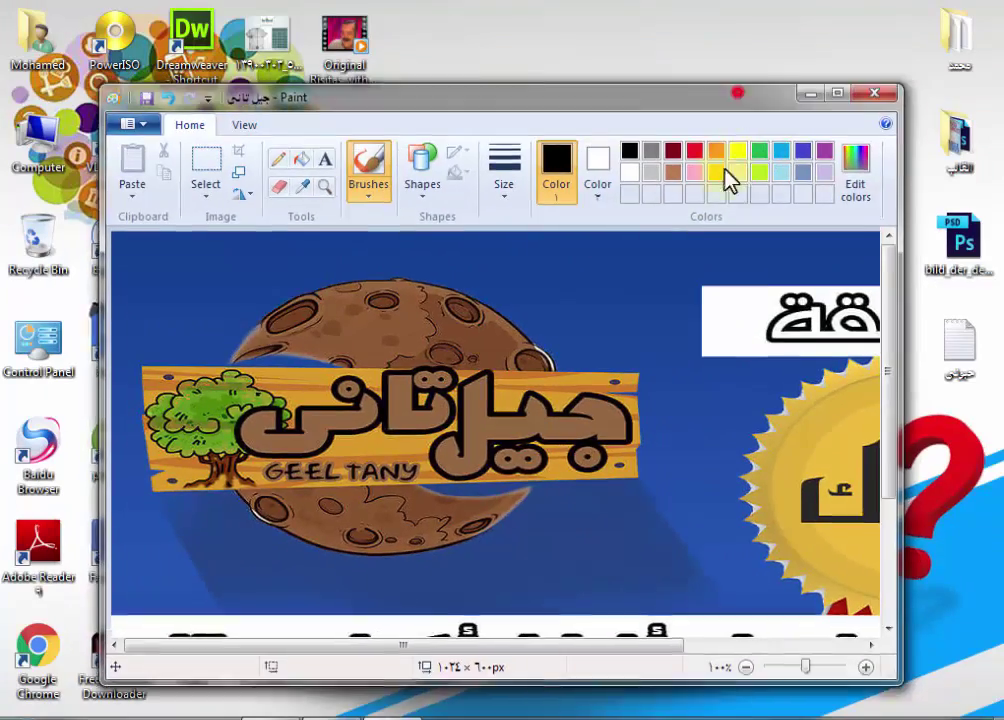
left_click_drag(795, 100, 590, 305)
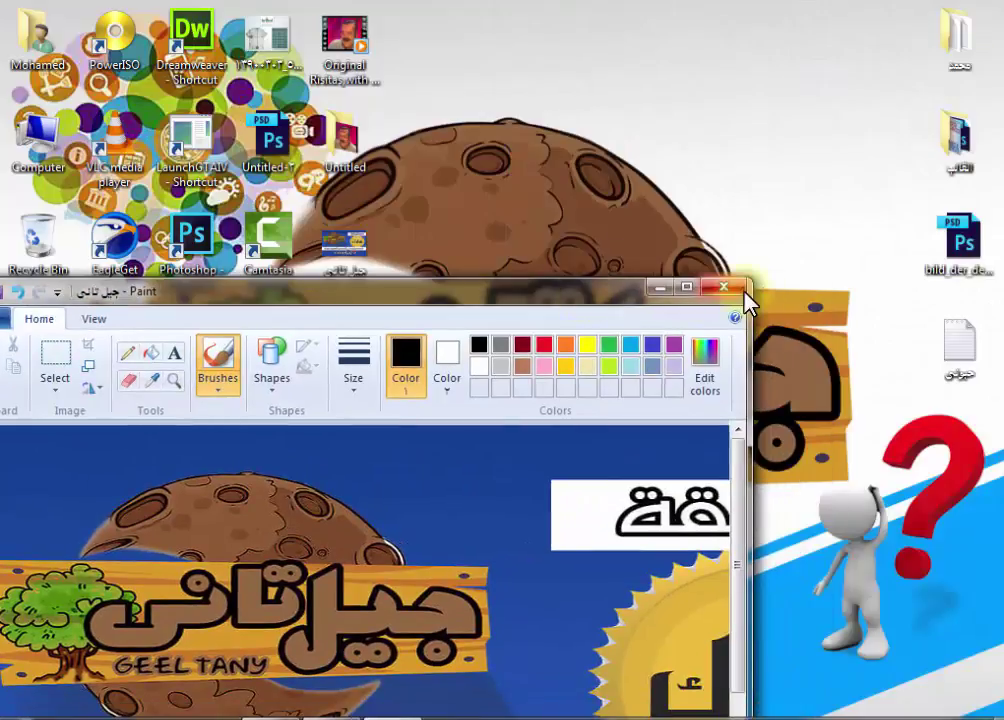
Step: Close Paint, view the saved 'جيل تاني' image, then bring up Untitled-1's Open with choices
left_click(744, 292)
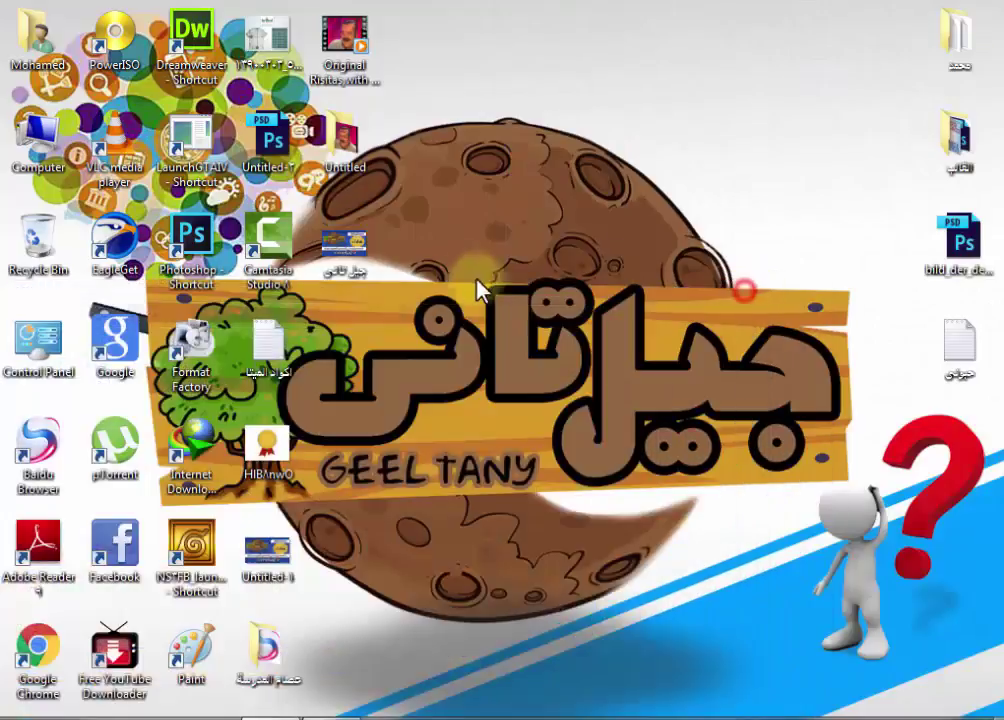
double_click(345, 245)
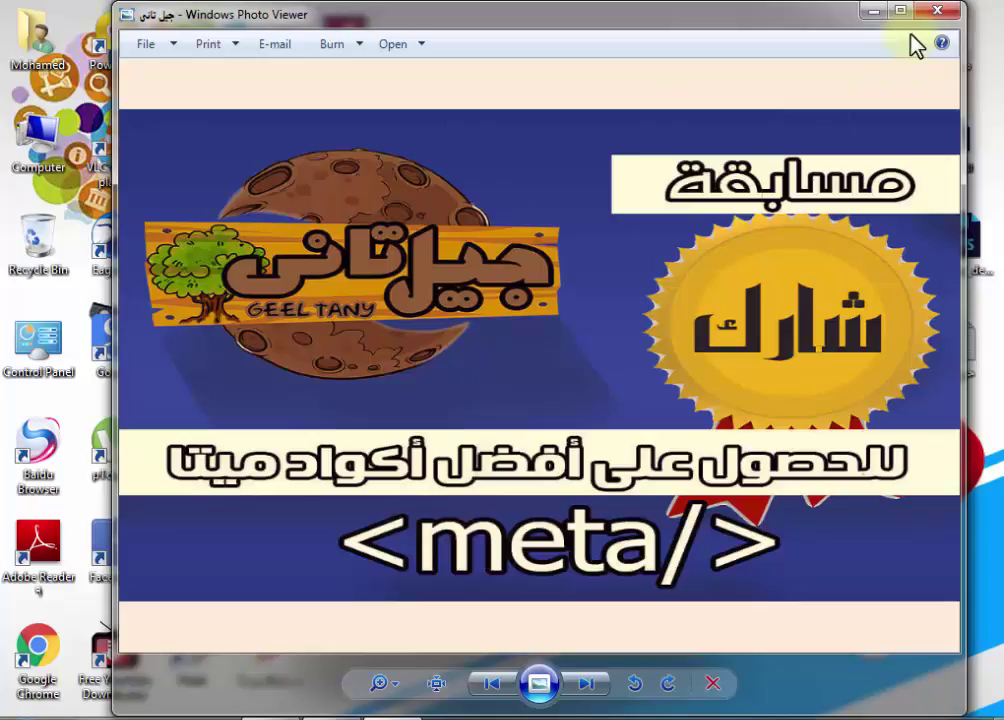
left_click(937, 10)
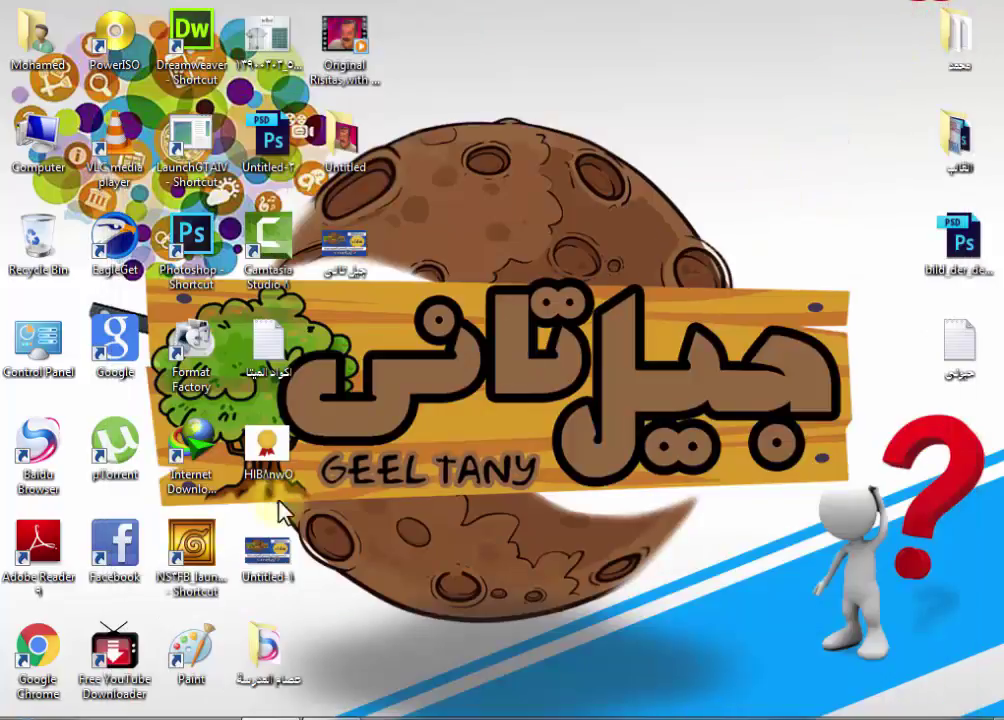
right_click(272, 550)
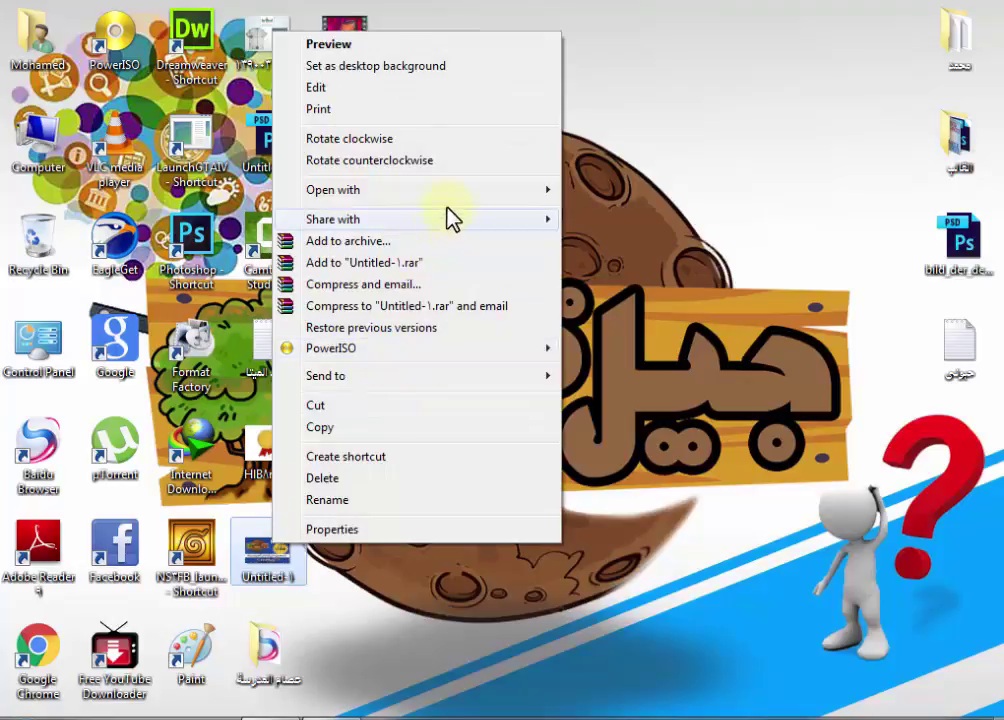
mouse_move(333, 190)
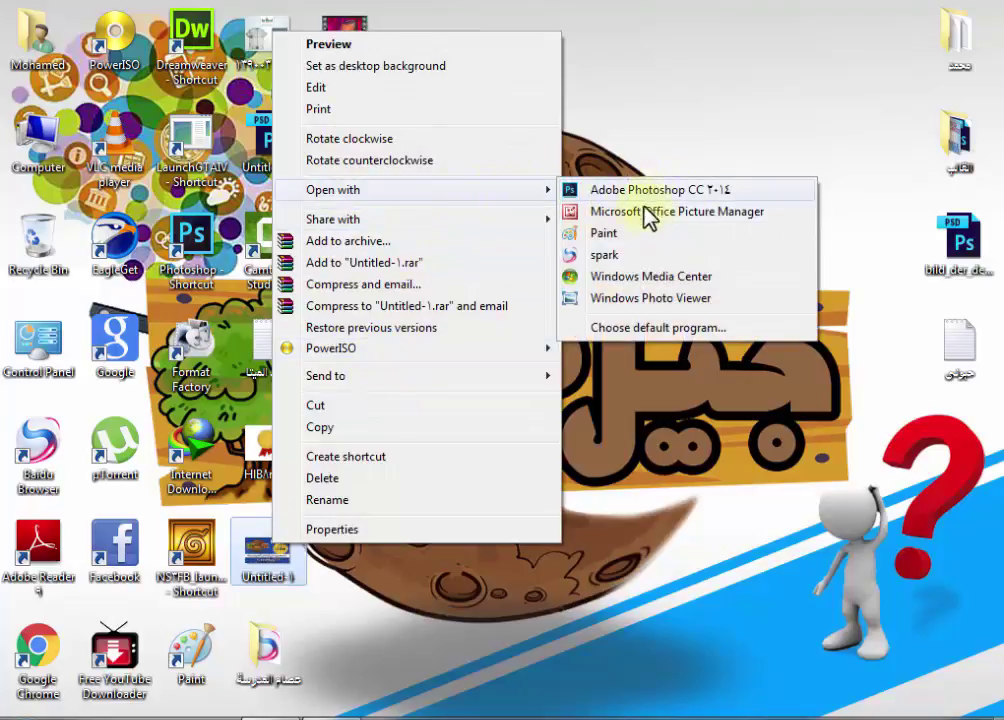
left_click(688, 212)
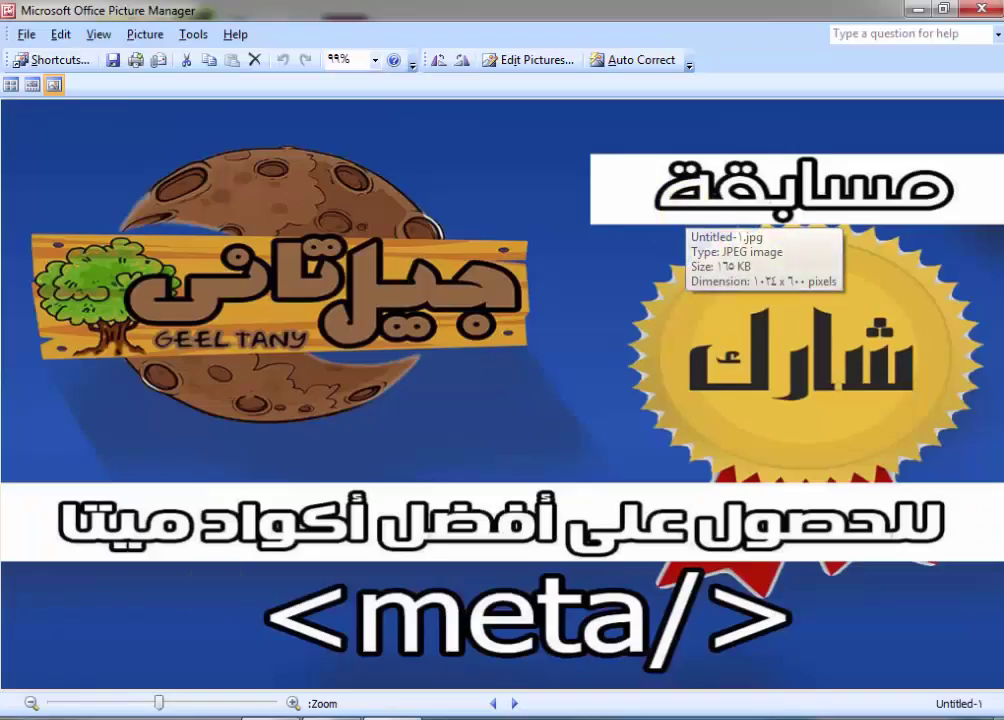
left_click(40, 712)
type("micros")
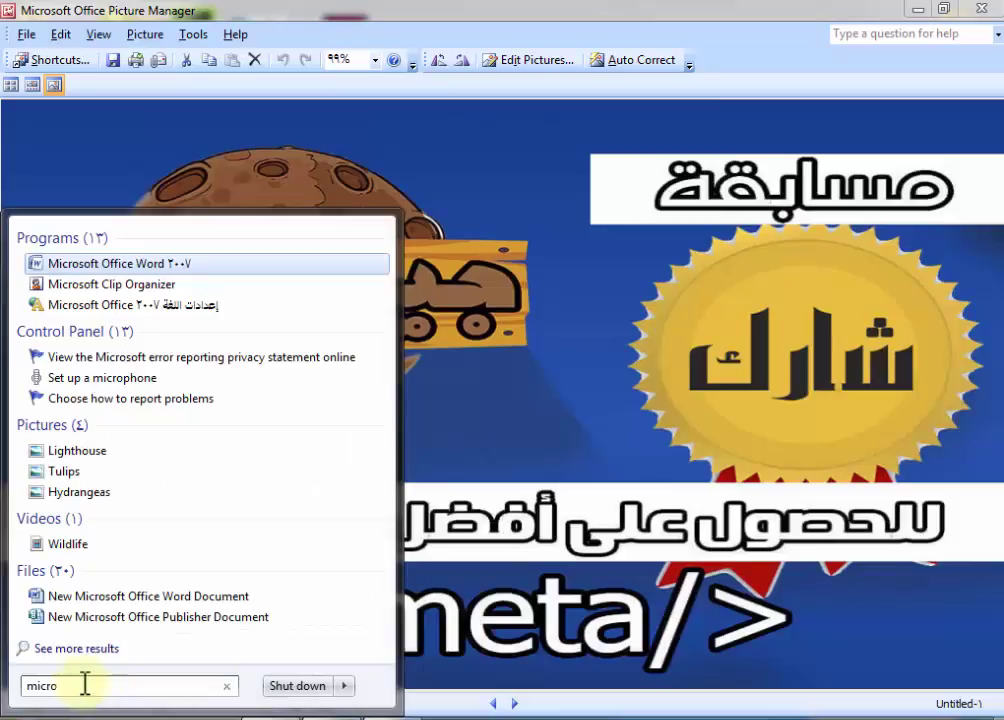
type("of")
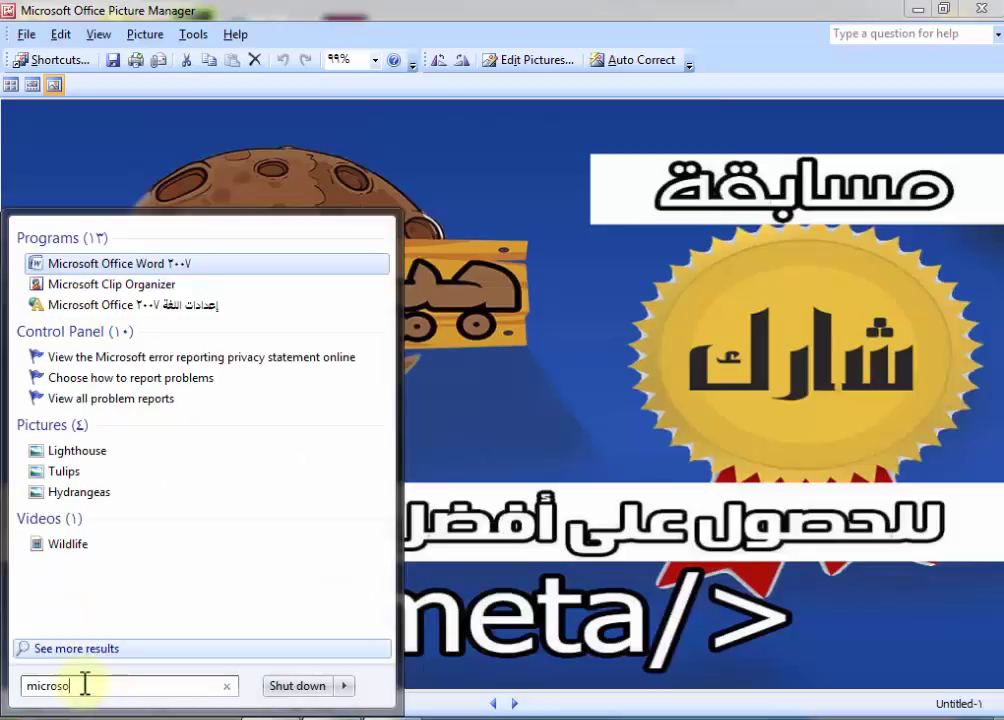
type("t")
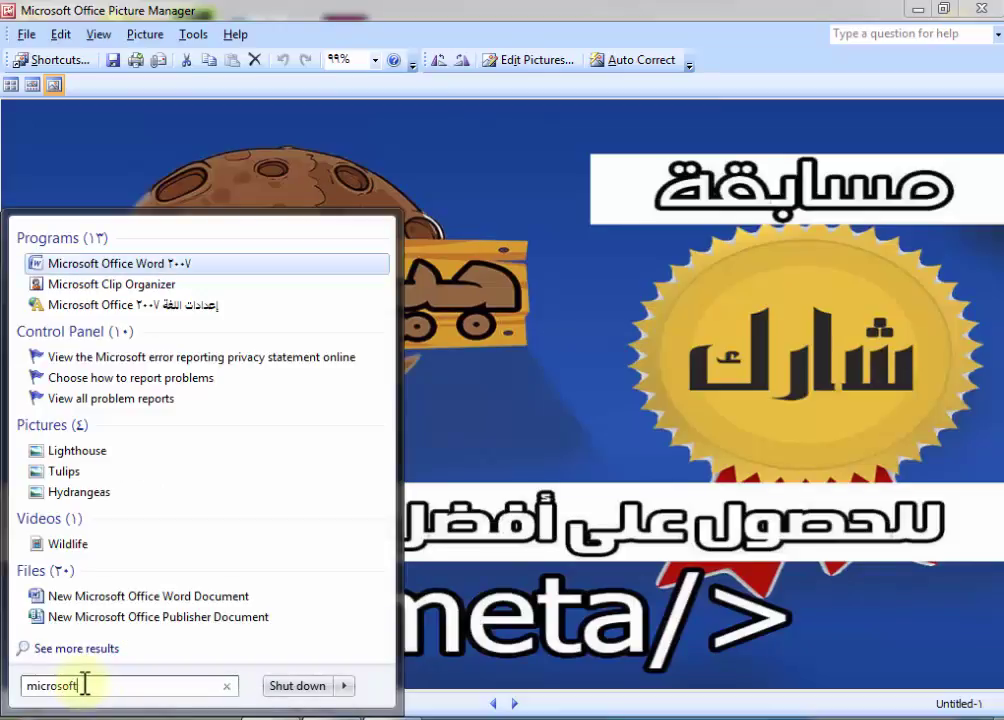
type(" pi")
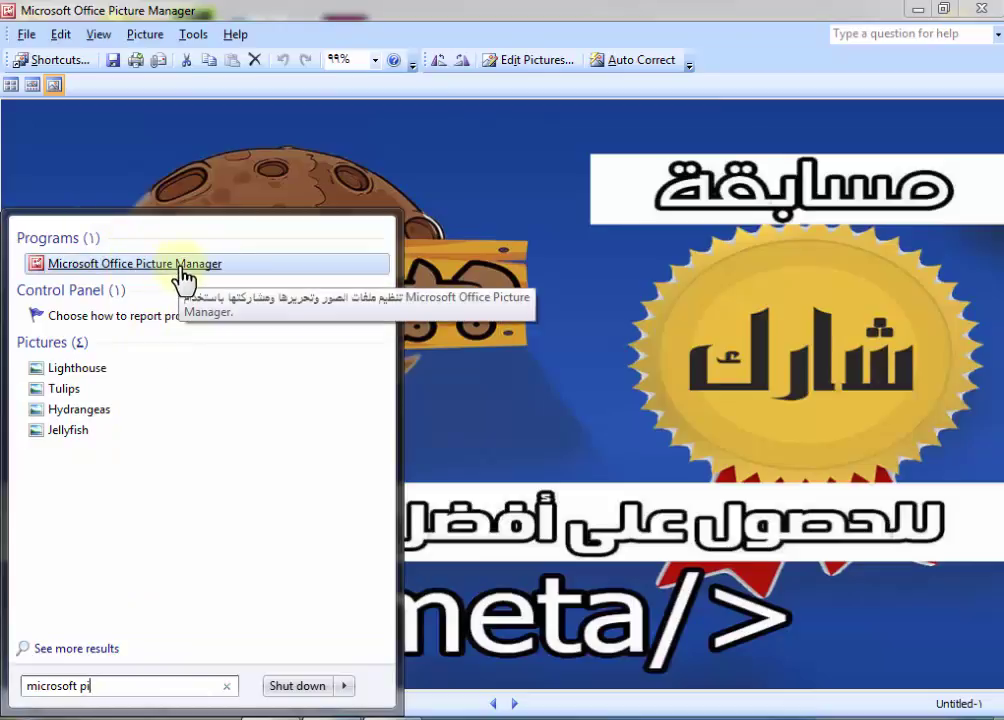
left_click(515, 238)
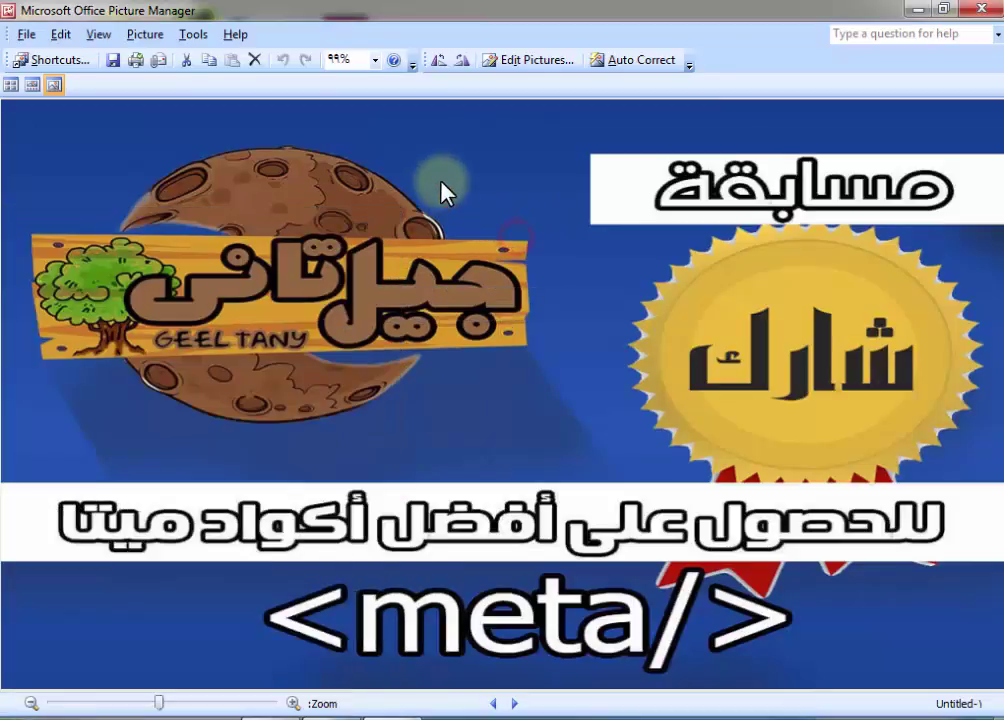
left_click(30, 712)
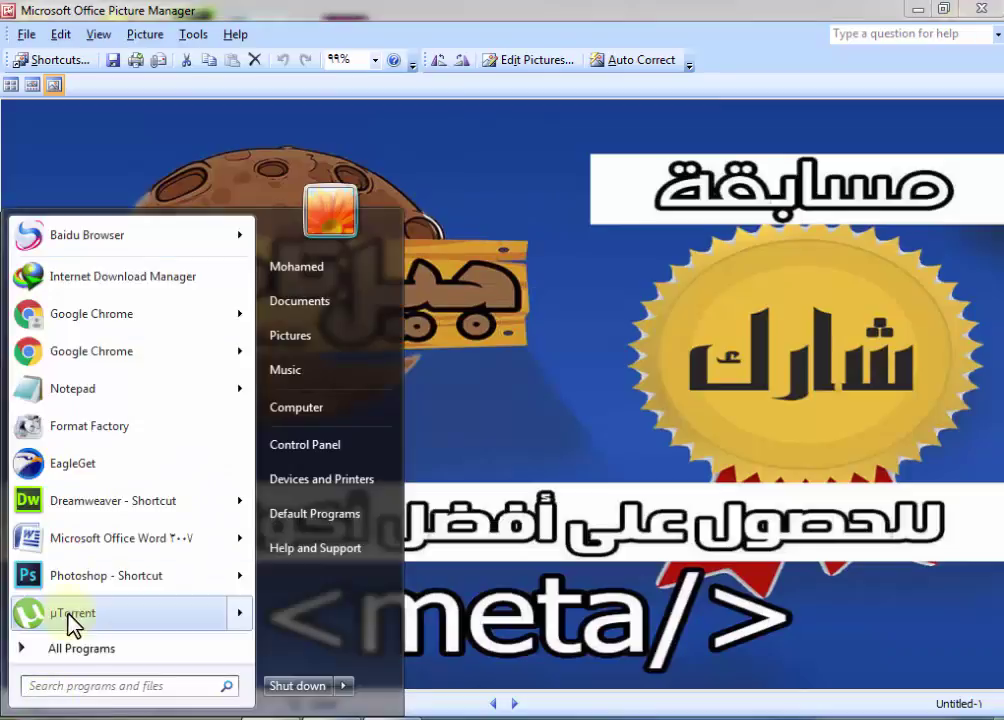
left_click(584, 311)
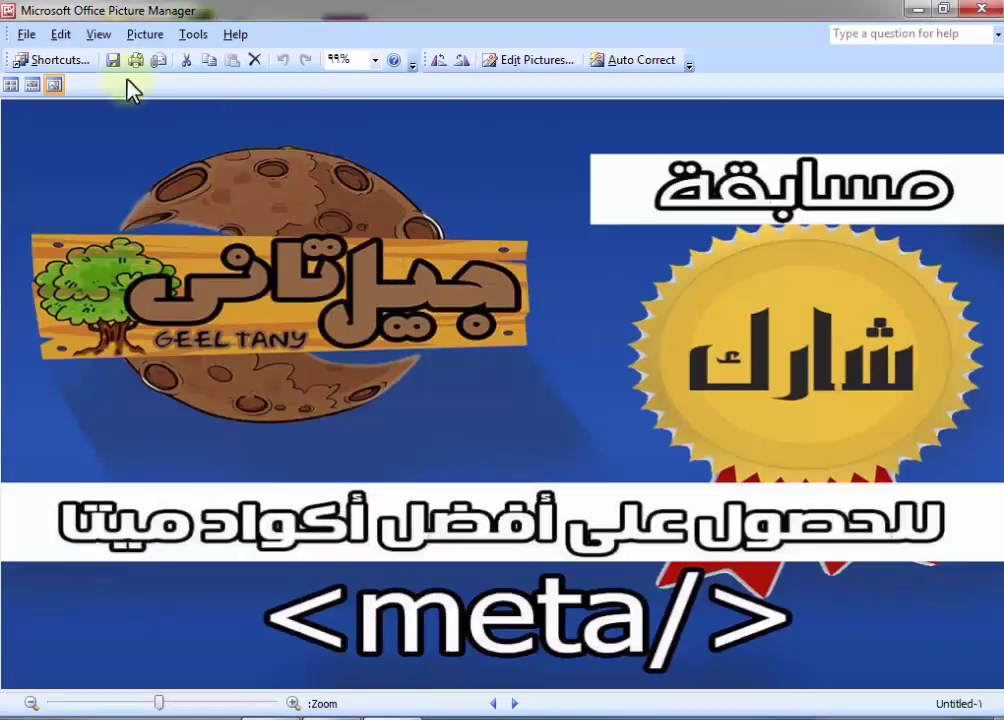
left_click(20, 60)
left_click(24, 34)
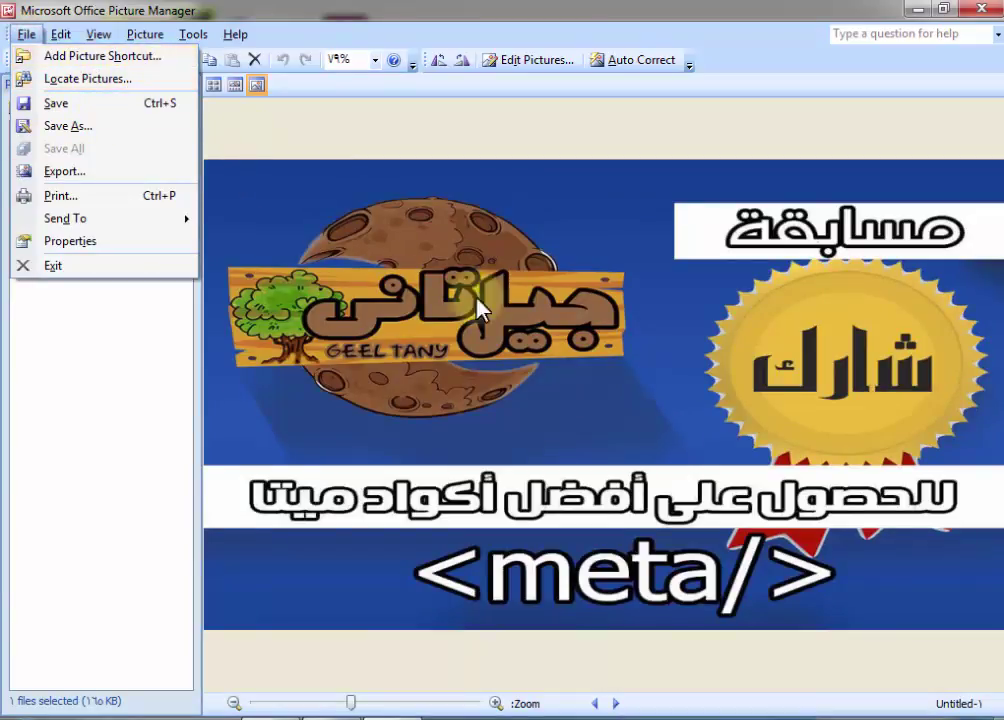
left_click(305, 120)
left_click(190, 86)
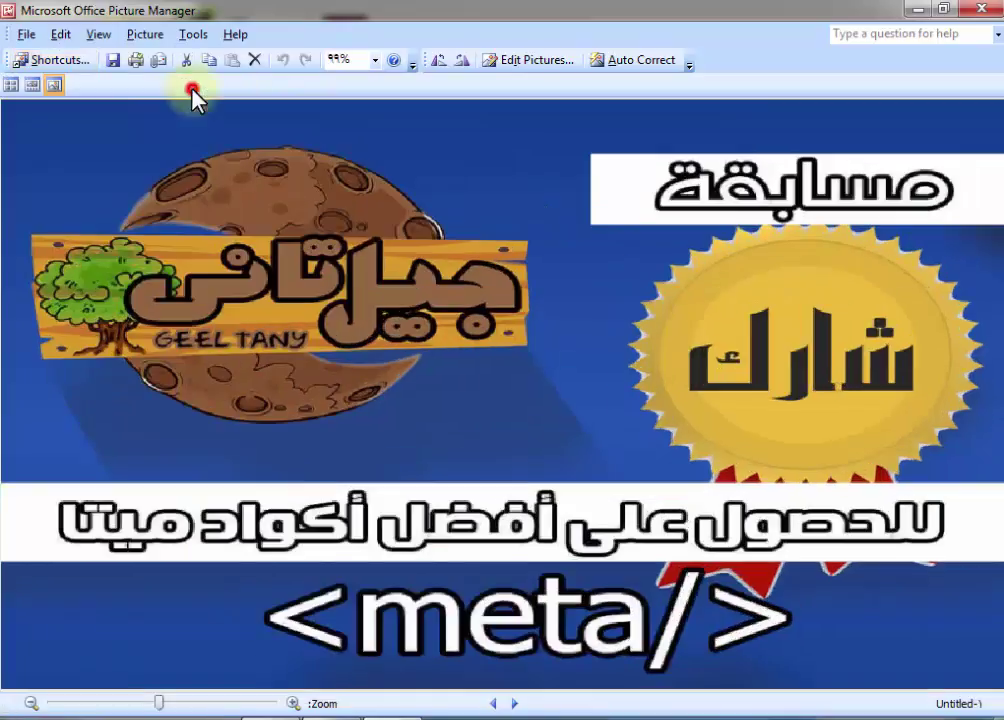
Step: Resize the banner to 150% of original using Percentage of original
left_click(519, 60)
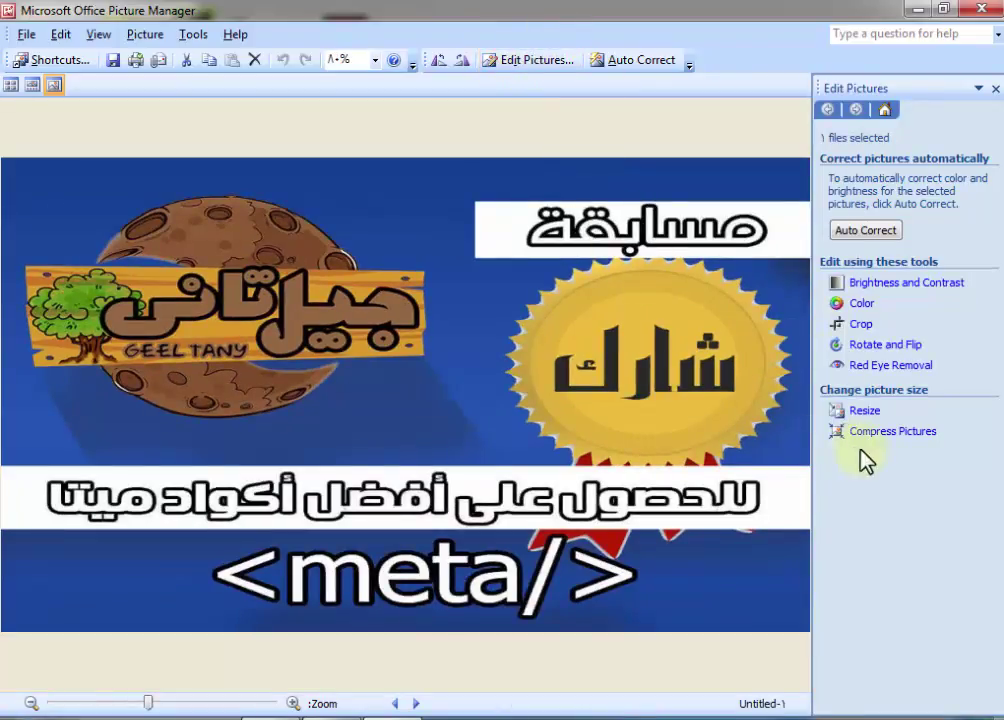
left_click(866, 411)
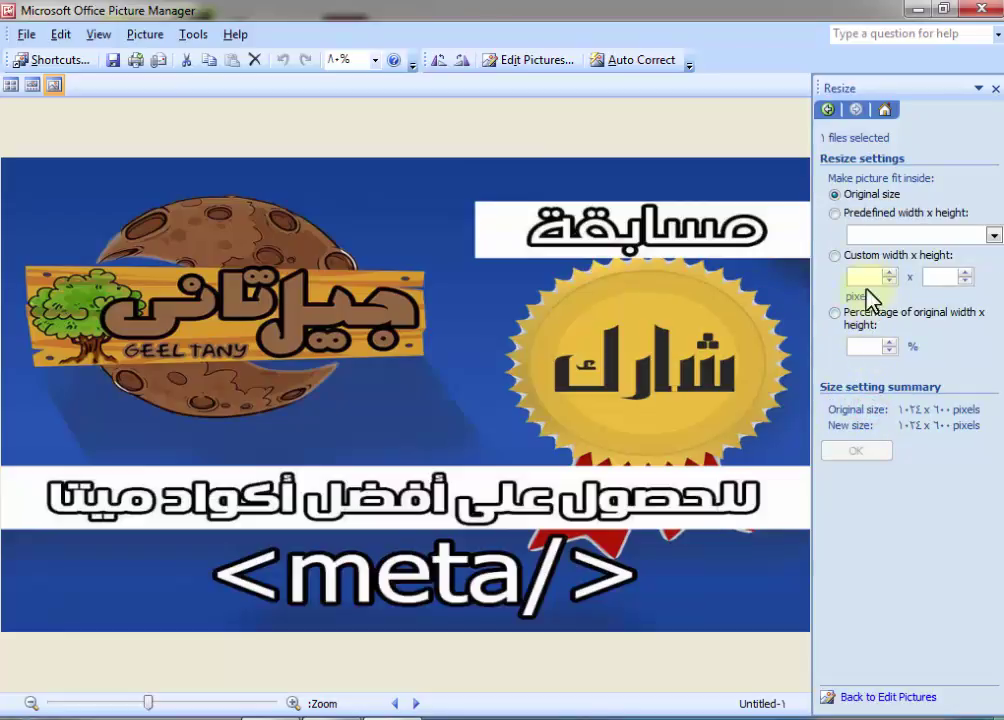
left_click(865, 347)
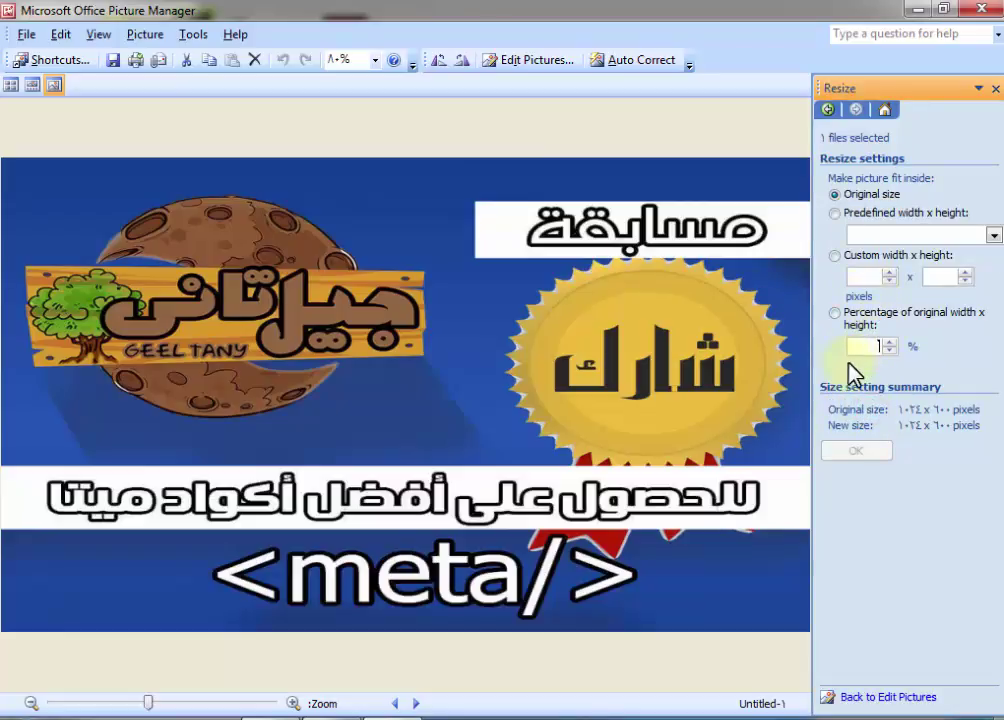
left_click(835, 313)
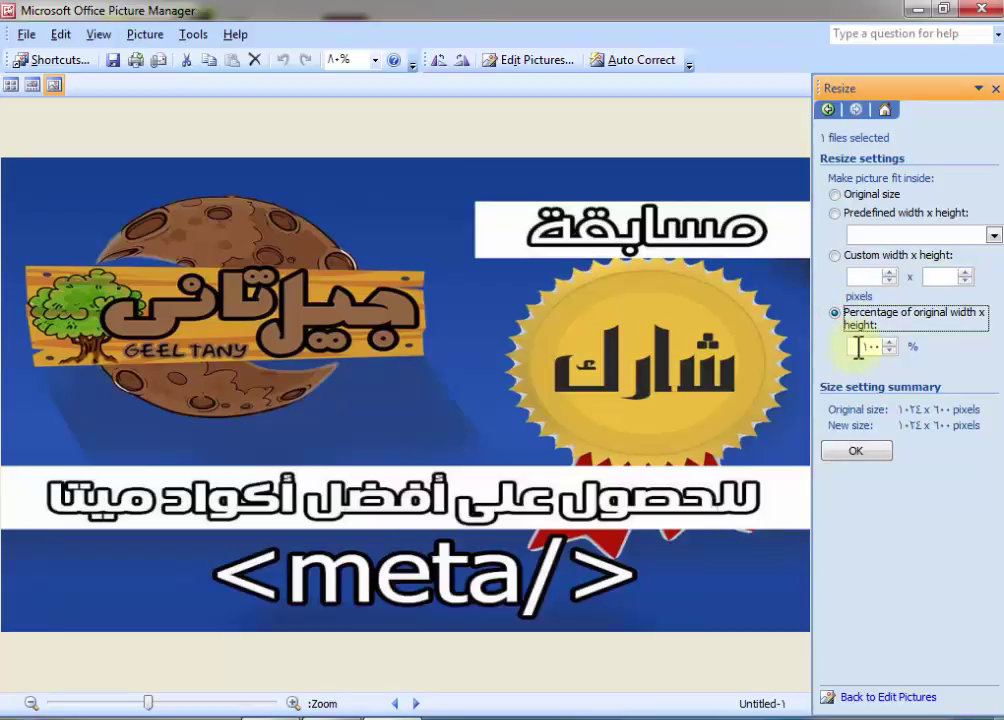
double_click(856, 345)
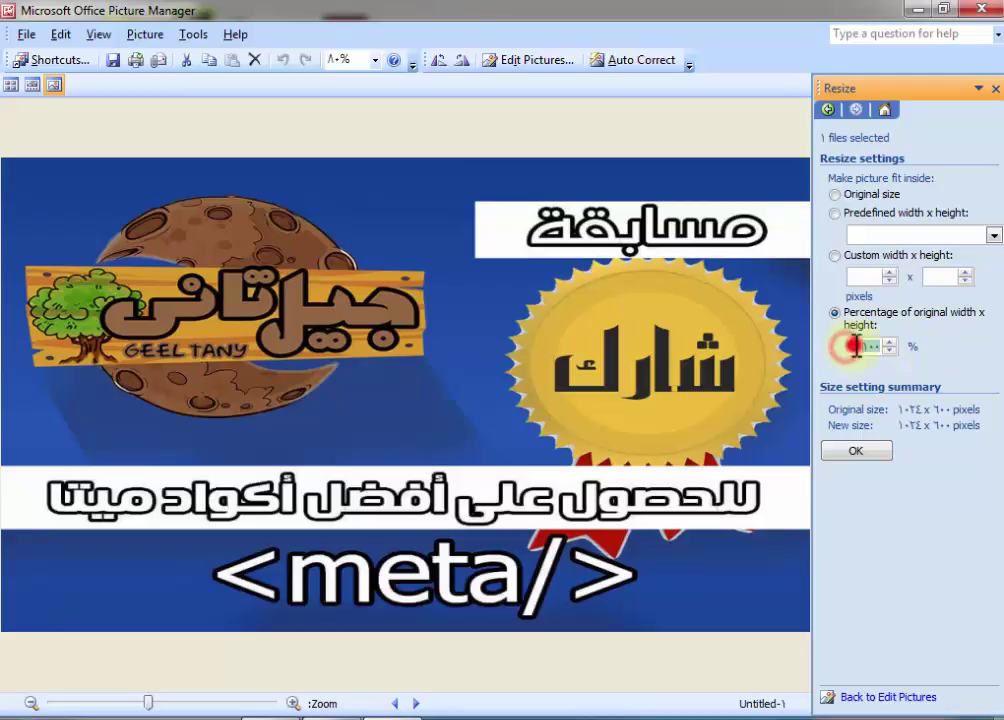
type("150")
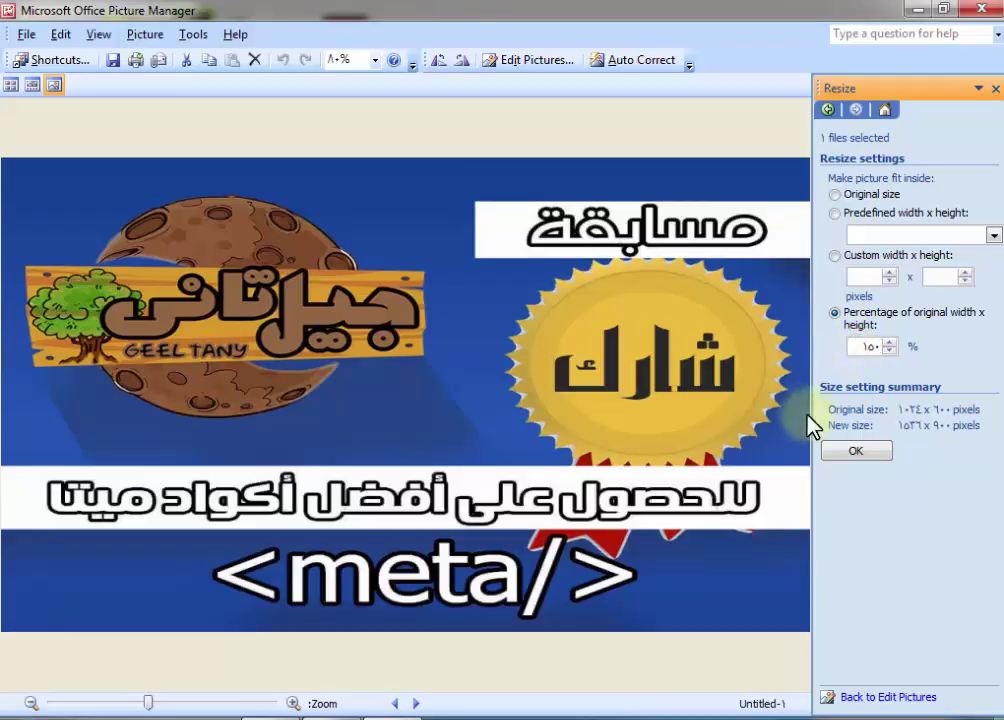
left_click(858, 455)
Step: Resize again to 50%, then to 40%, ending at 307 × 180 pixels
left_click(860, 348)
type("50")
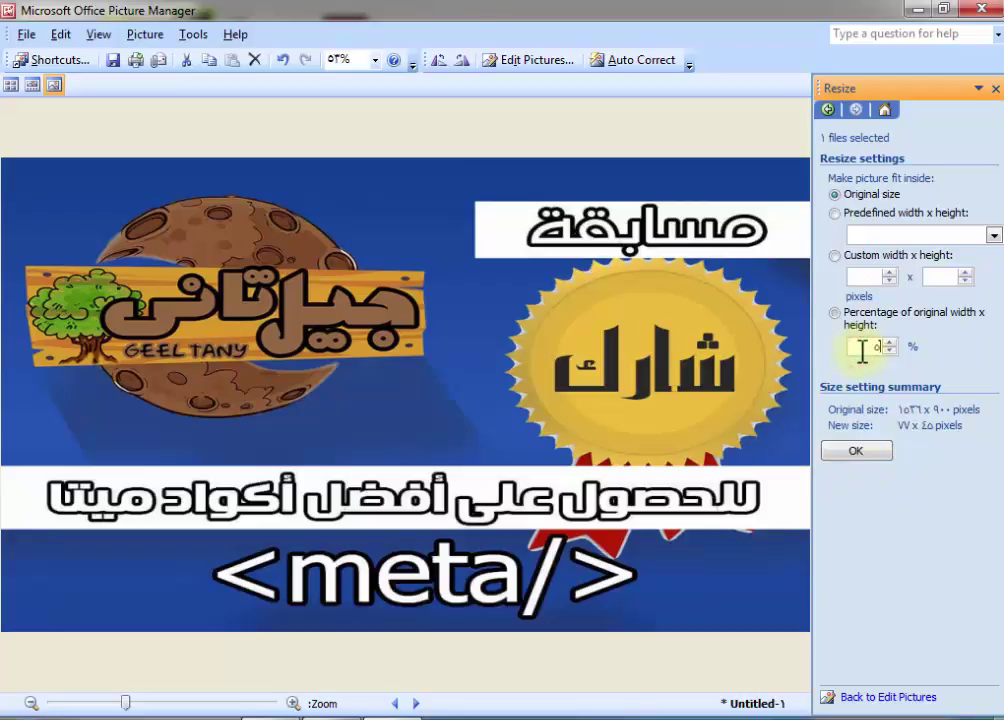
left_click(858, 455)
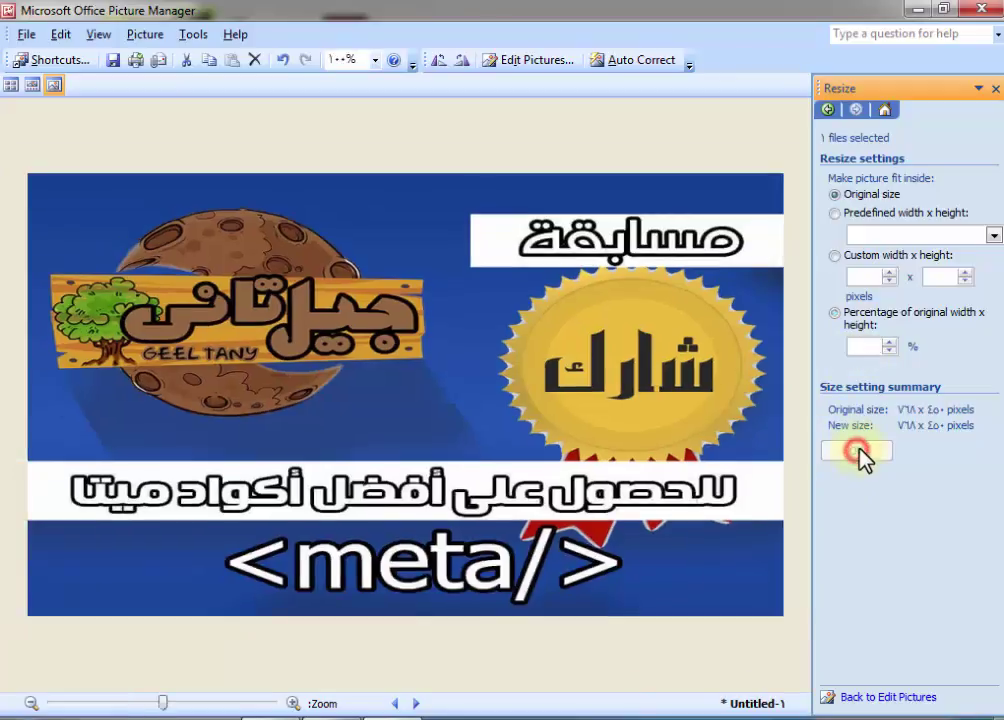
left_click(852, 346)
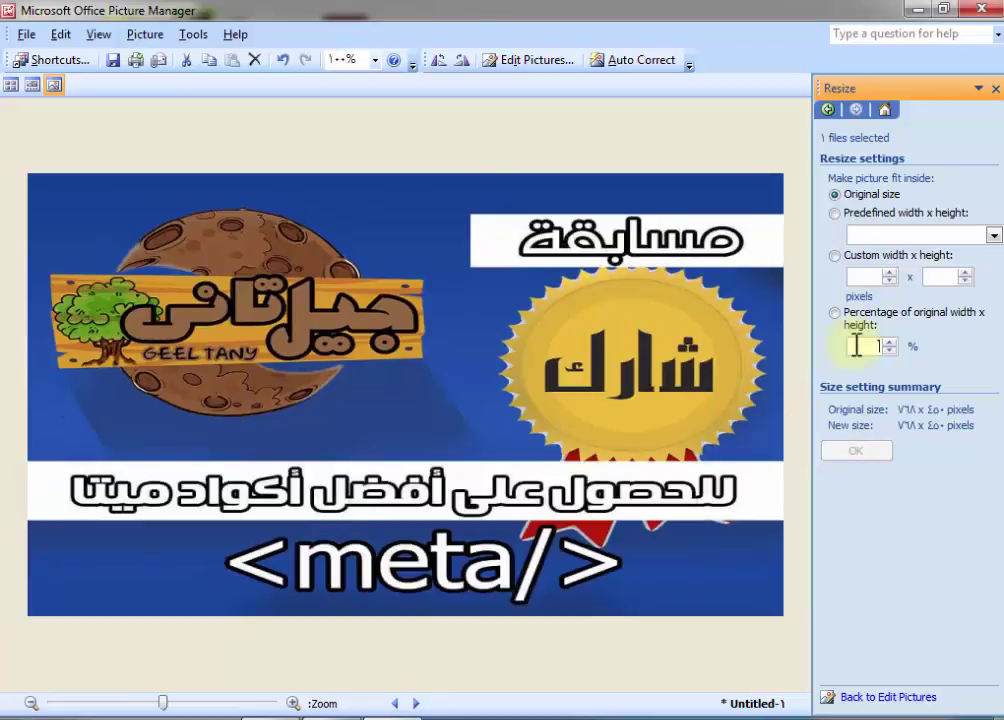
type("40")
left_click(850, 455)
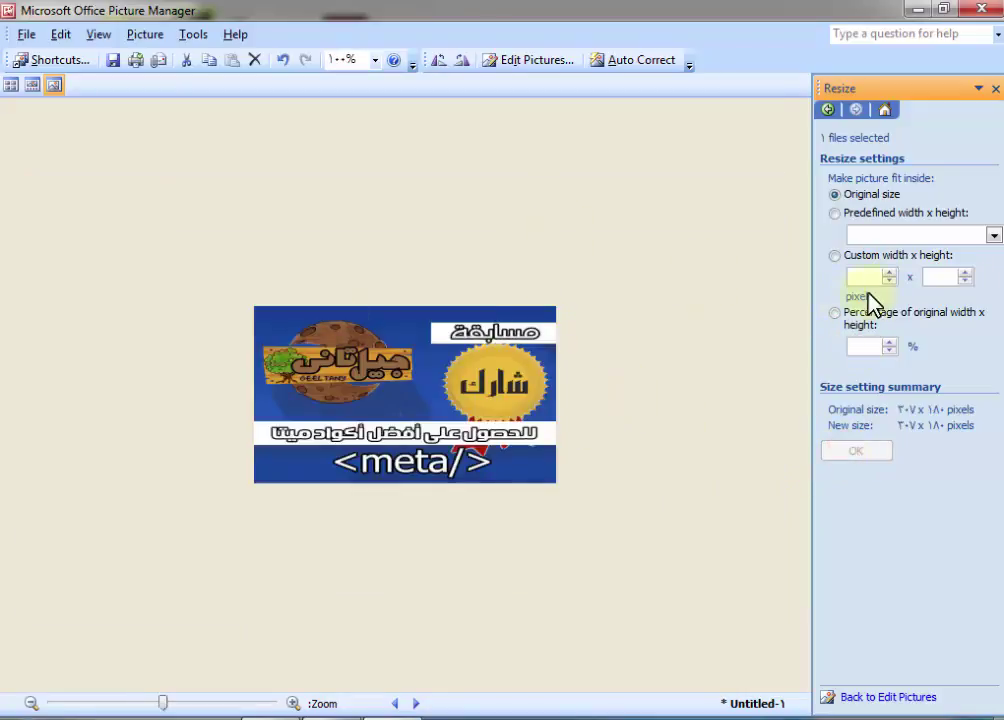
Step: Set a custom width of 1500 and apply, enlarging the banner to 1311 × 768 pixels
left_click(870, 256)
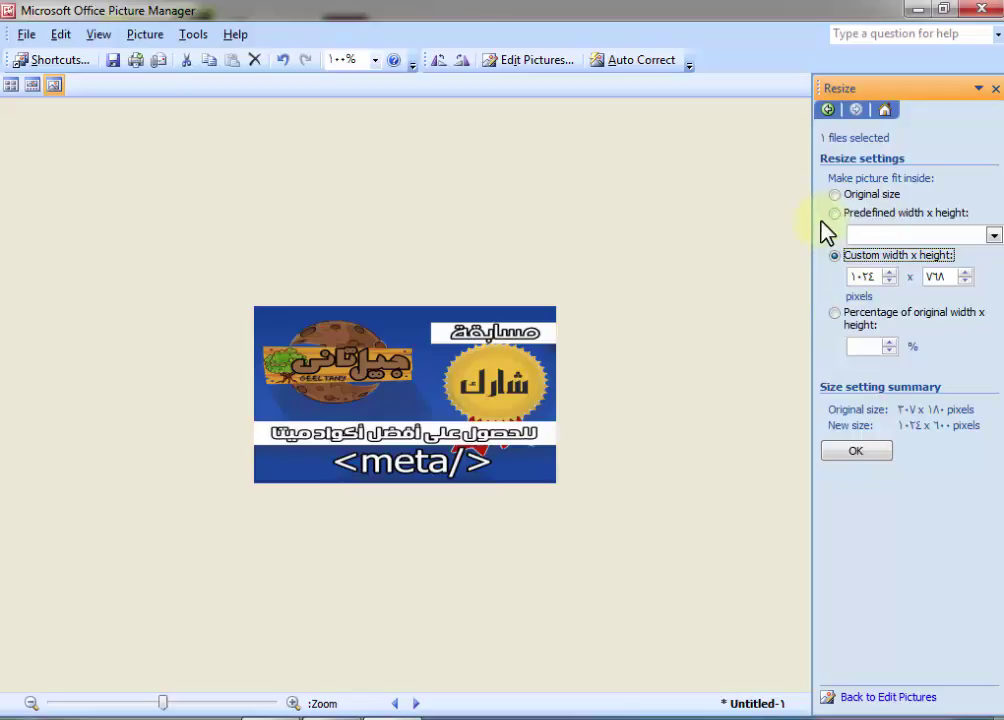
left_click_drag(872, 277, 825, 277)
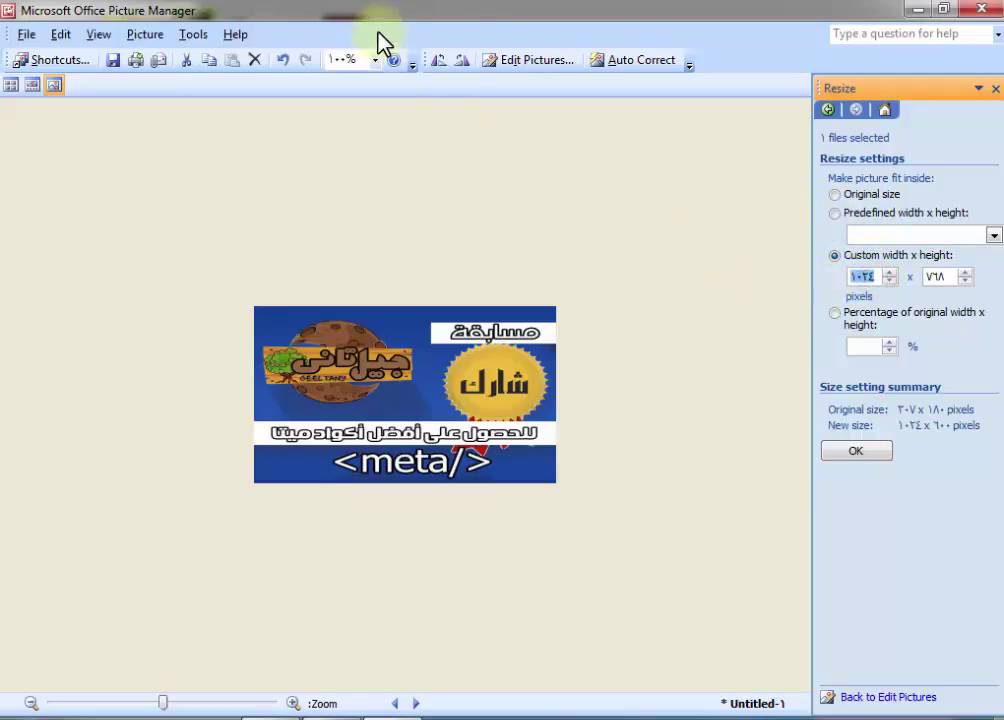
left_click(866, 282)
left_click(871, 273)
double_click(870, 276)
type("1500")
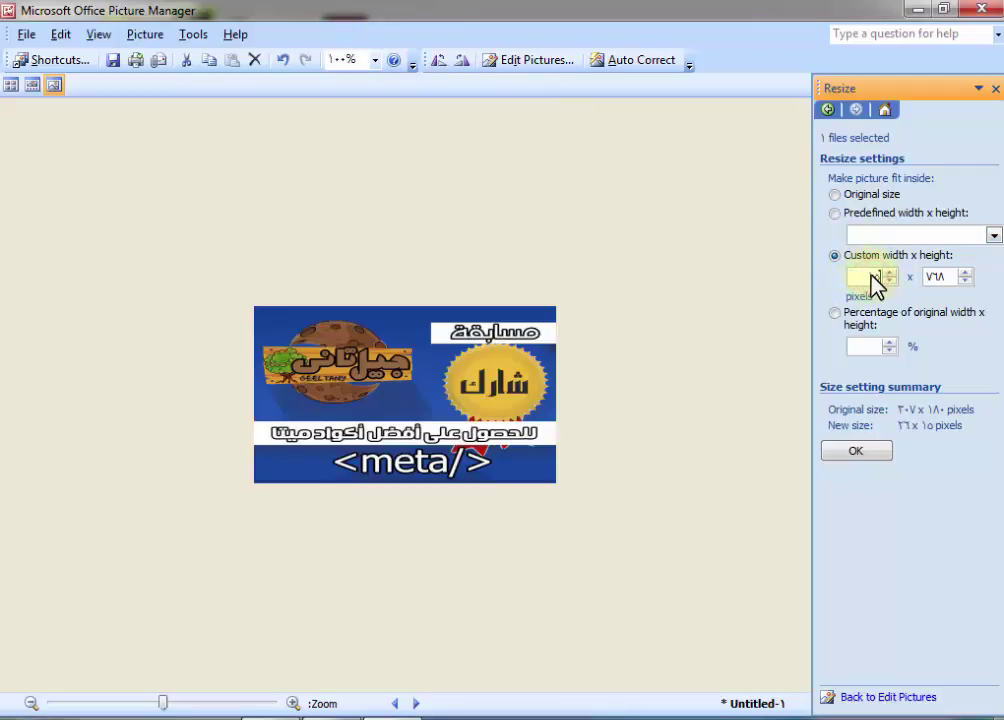
left_click(940, 276)
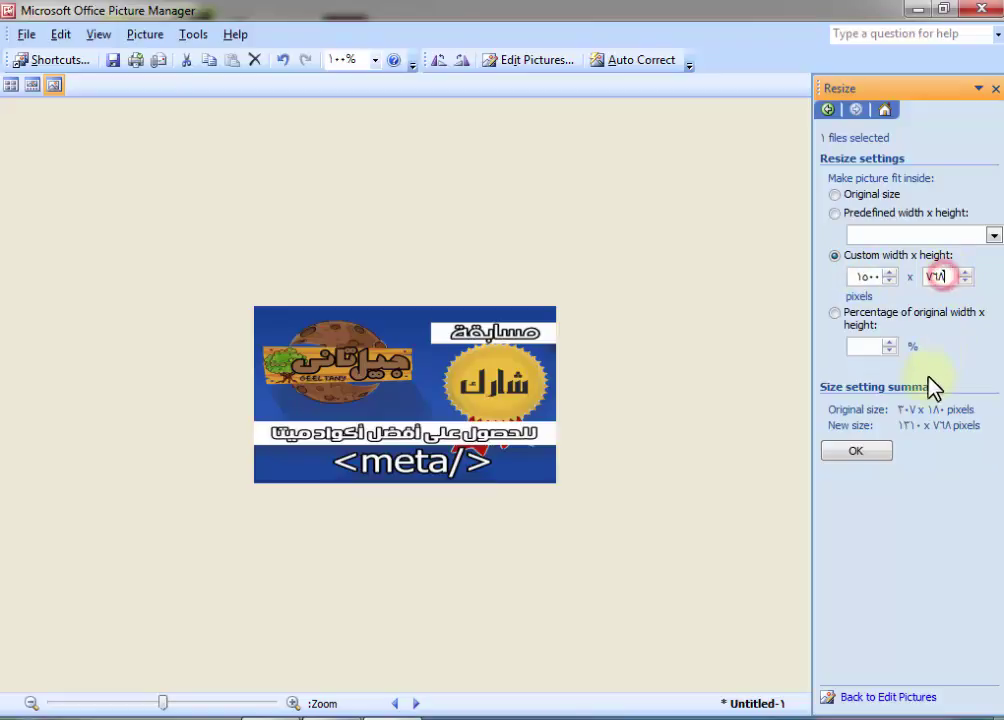
left_click(856, 452)
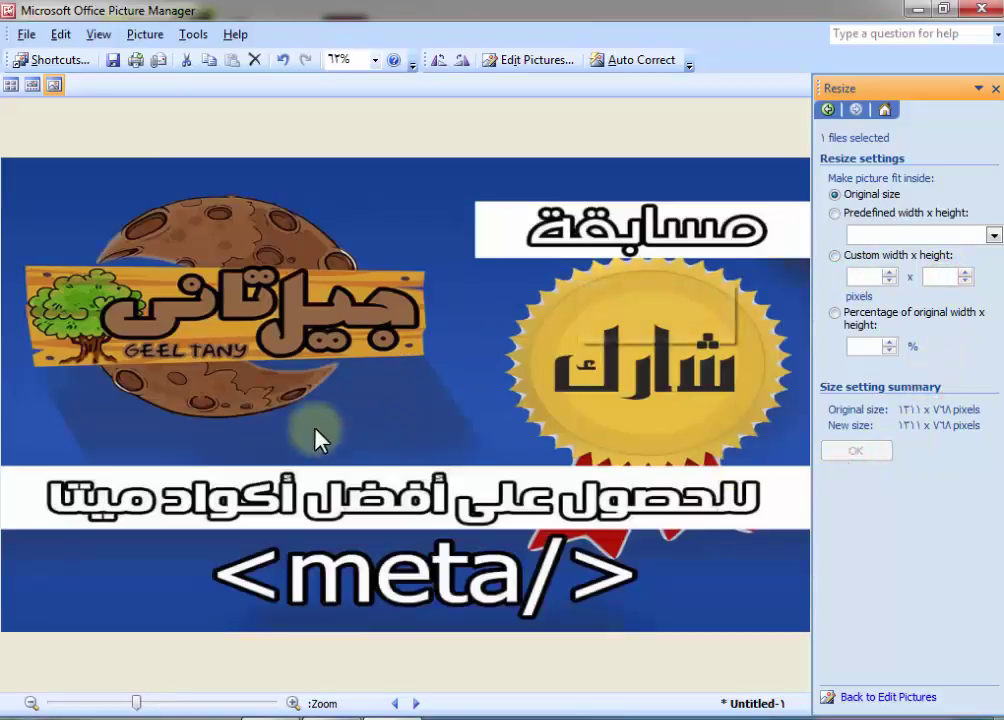
Step: Close Picture Manager, answering the unsaved-changes prompt
left_click(901, 412)
left_click(836, 256)
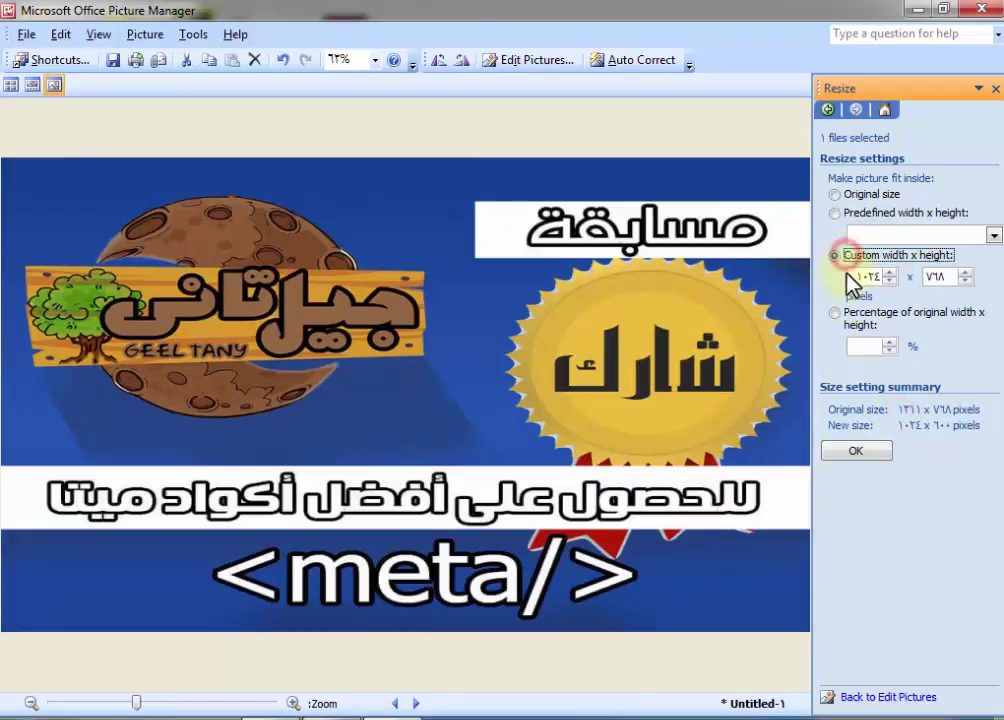
left_click(978, 9)
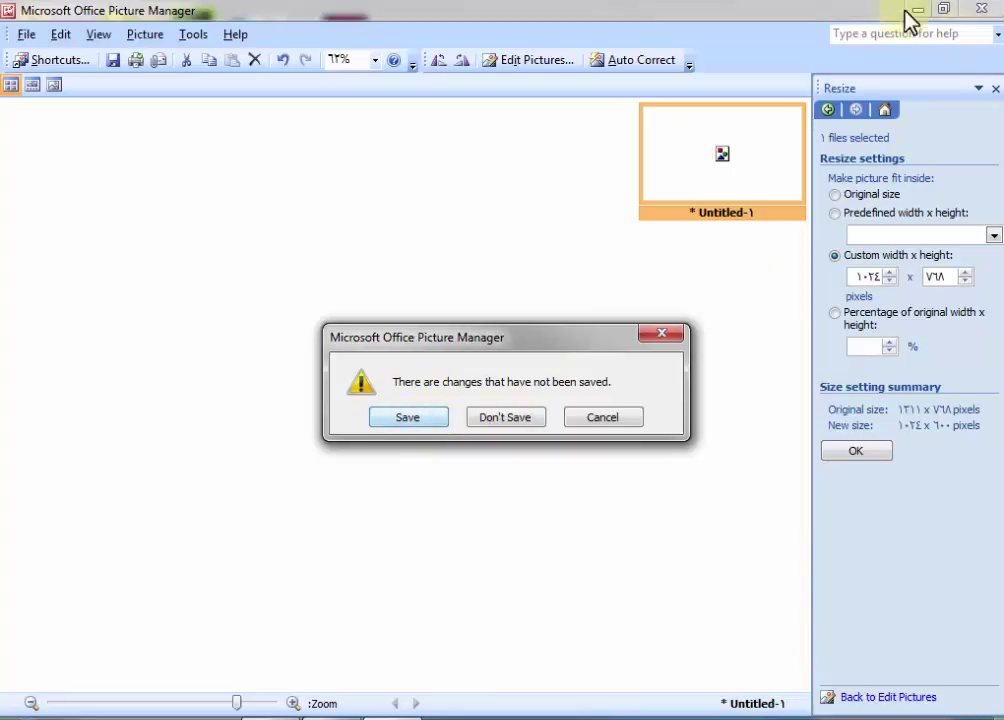
left_click(512, 421)
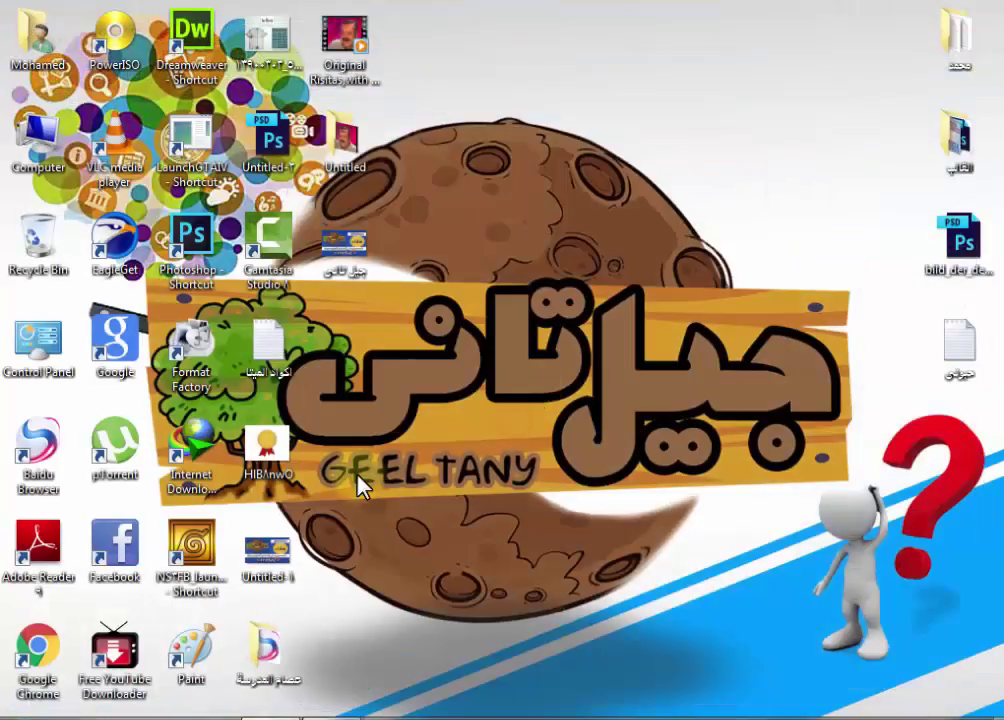
Step: Open the desktop Untitled-1 image with Adobe Photoshop CC 2014 via its context menu
right_click(277, 598)
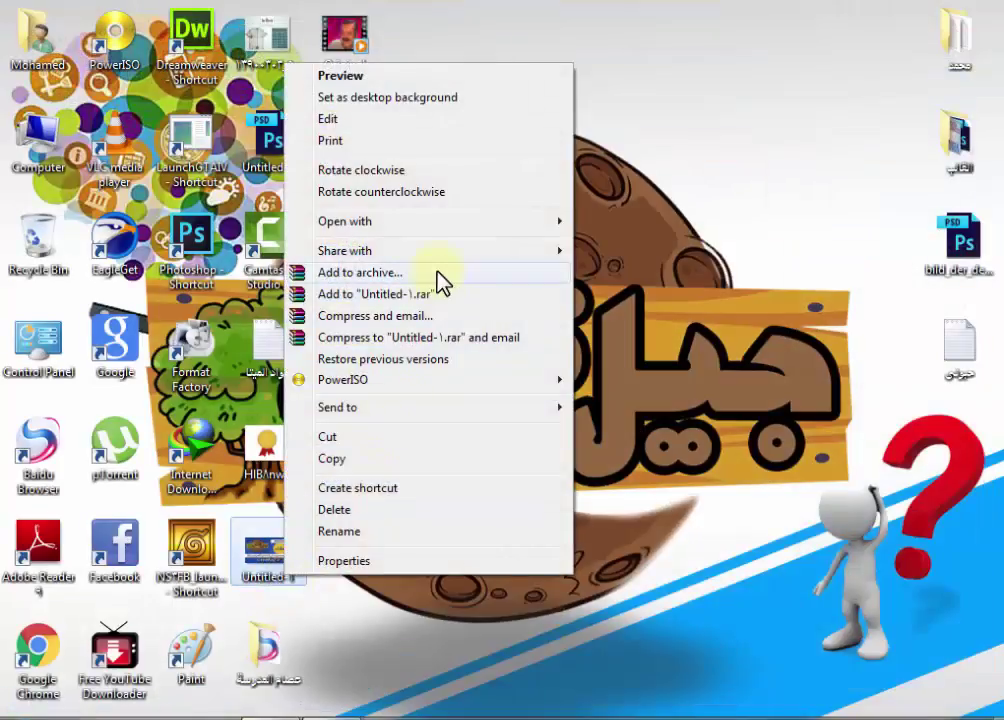
mouse_move(345, 221)
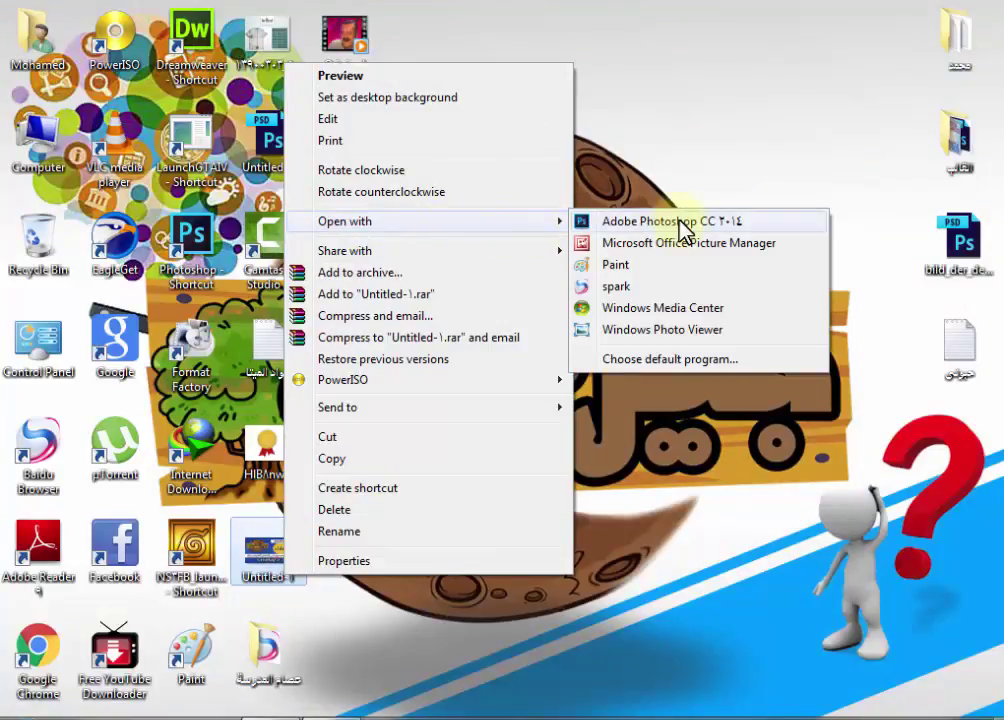
left_click(680, 221)
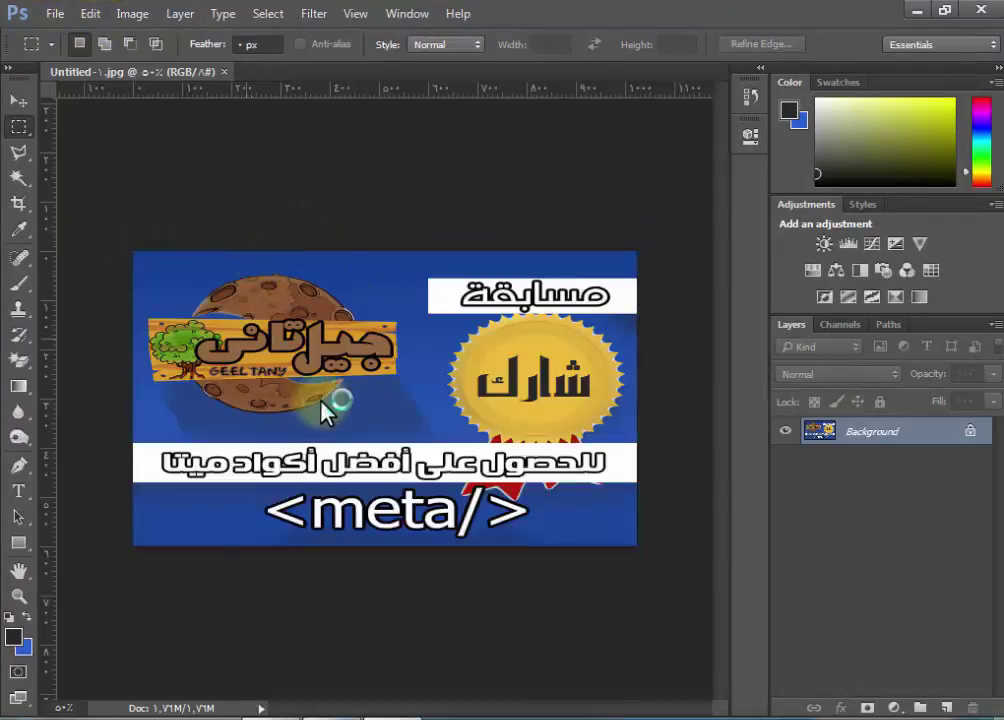
Step: Look through the File menu, dismiss it unused, then bring up the Image menu
left_click(132, 14)
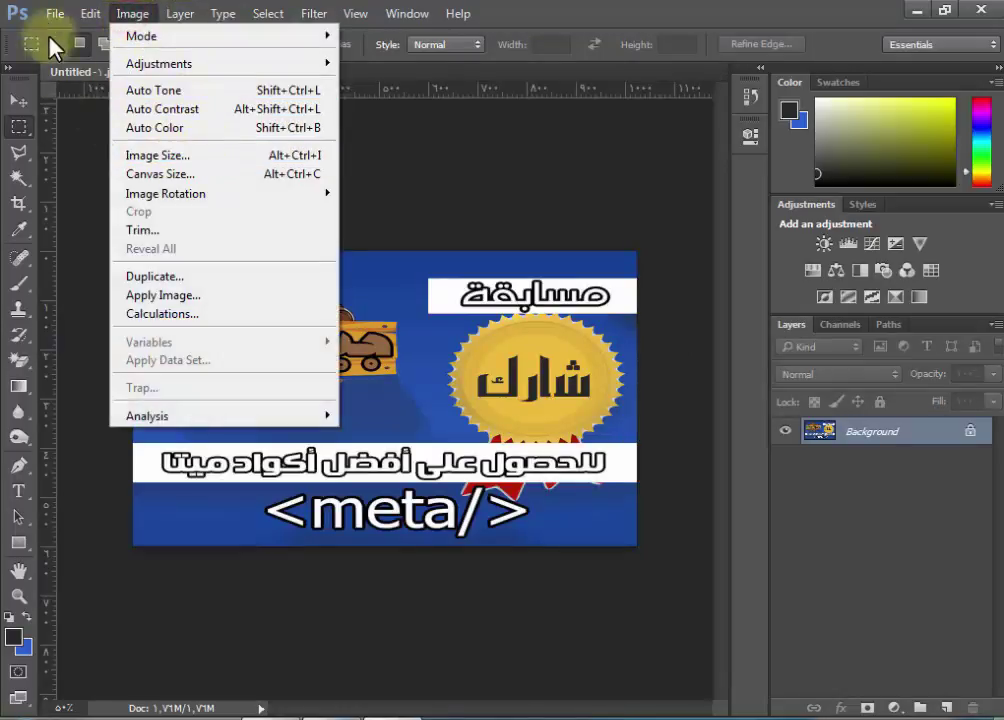
left_click(62, 13)
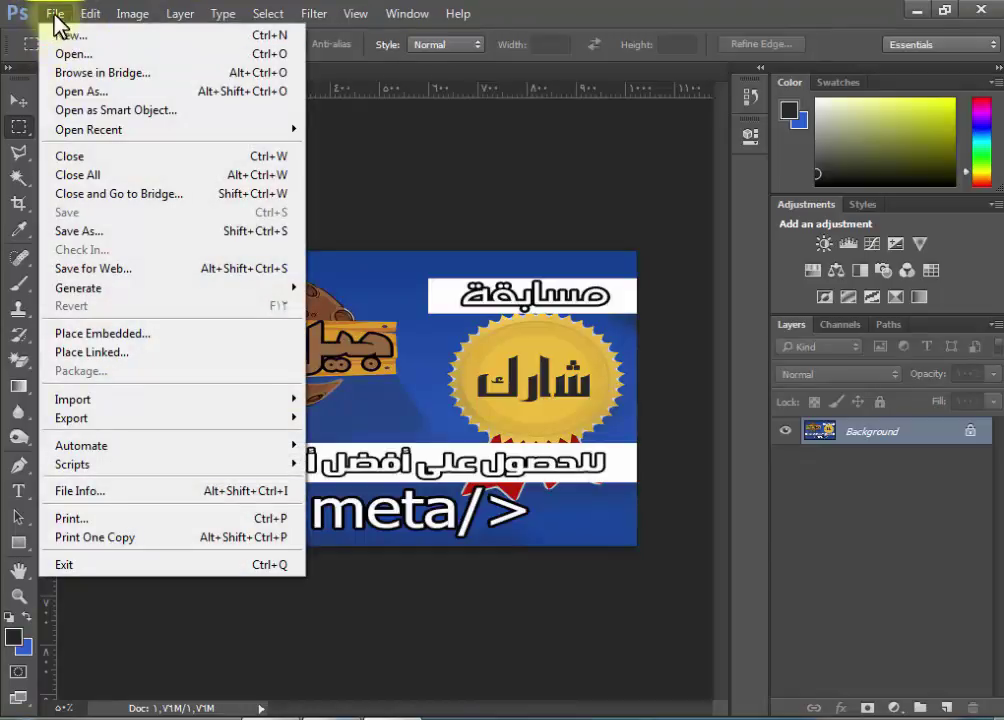
left_click(98, 55)
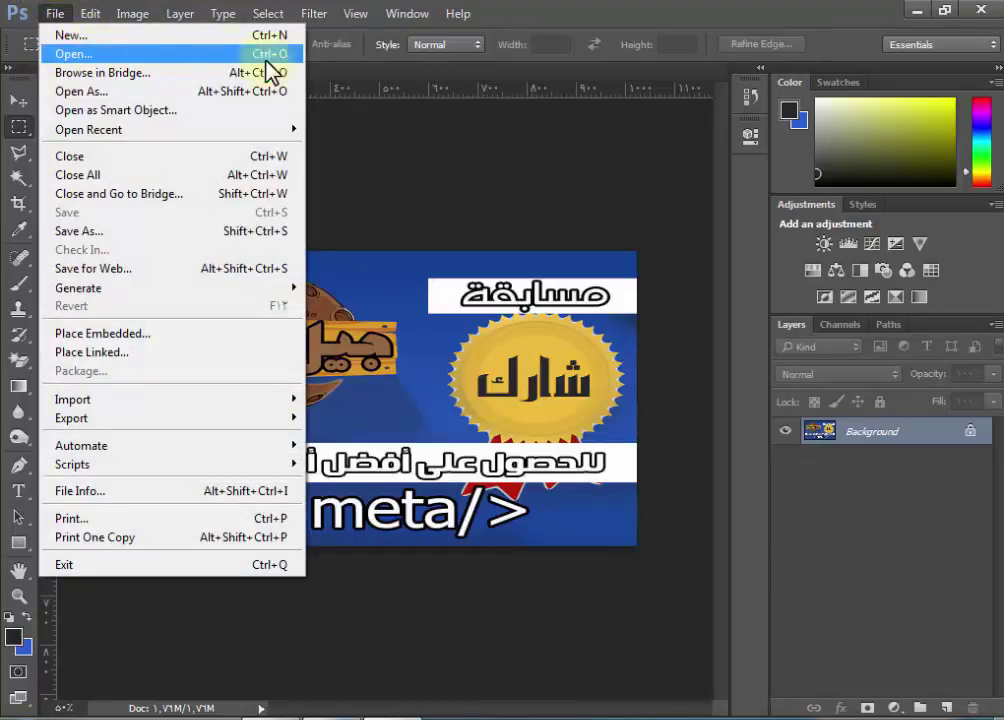
left_click(400, 148)
left_click(133, 13)
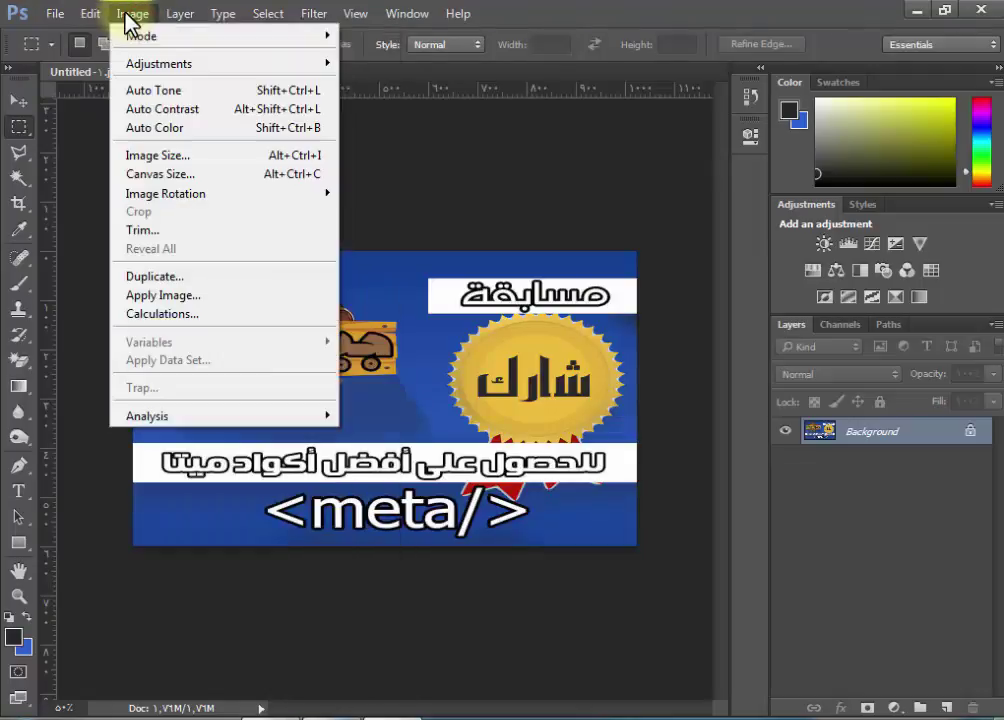
Step: In Image Size, link width and height and keep the units in pixels after checking centimeters
left_click(185, 156)
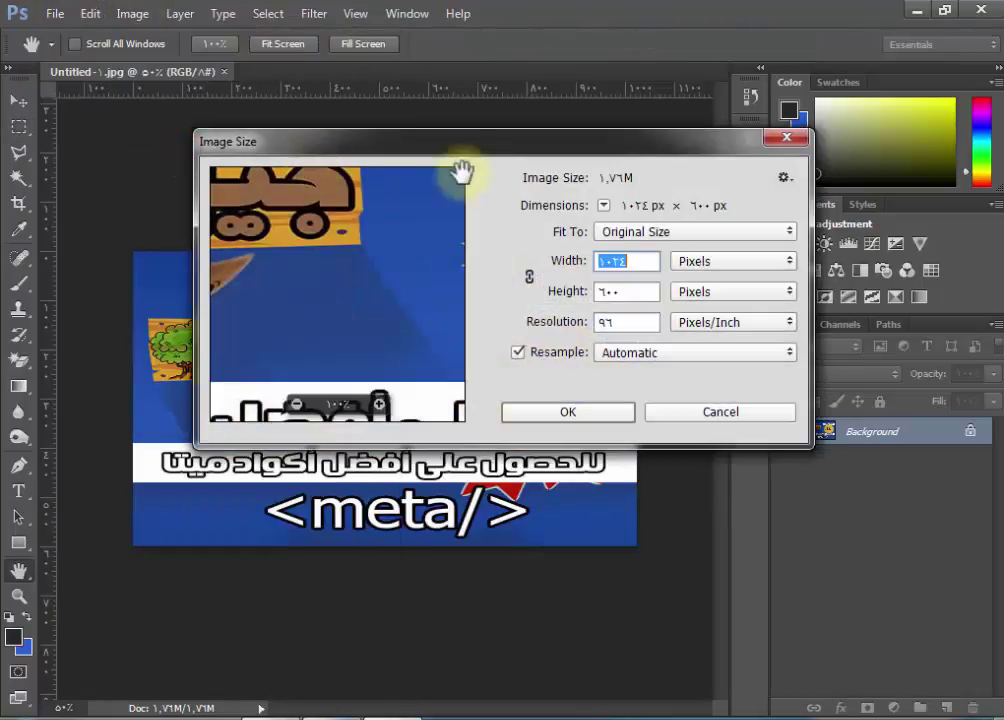
left_click_drag(511, 155, 394, 208)
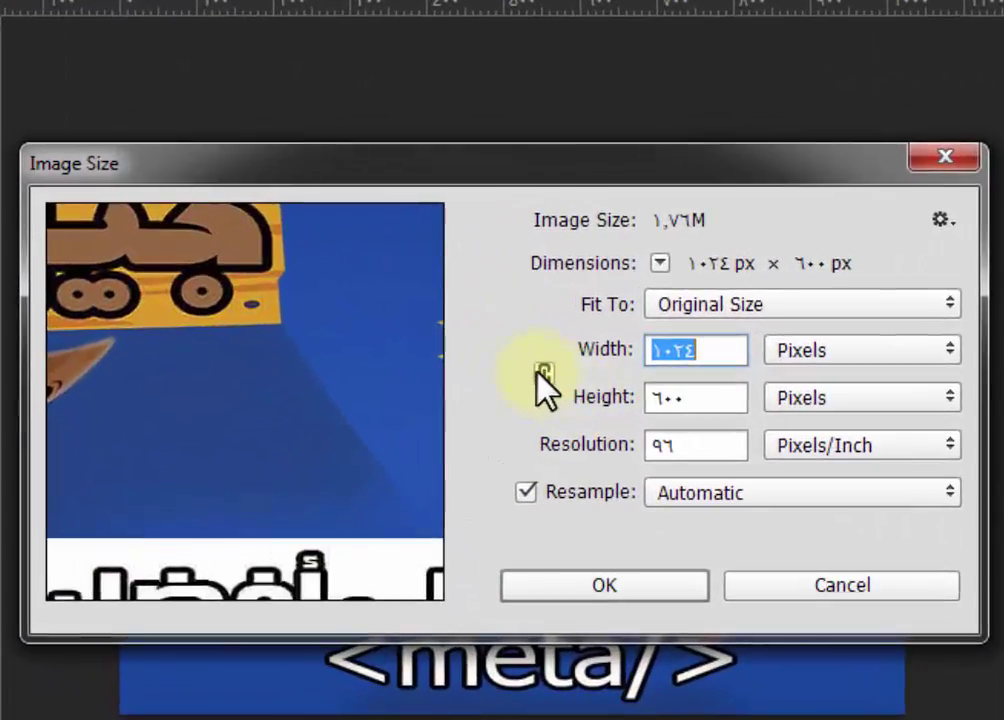
left_click(451, 343)
left_click(701, 348)
double_click(672, 348)
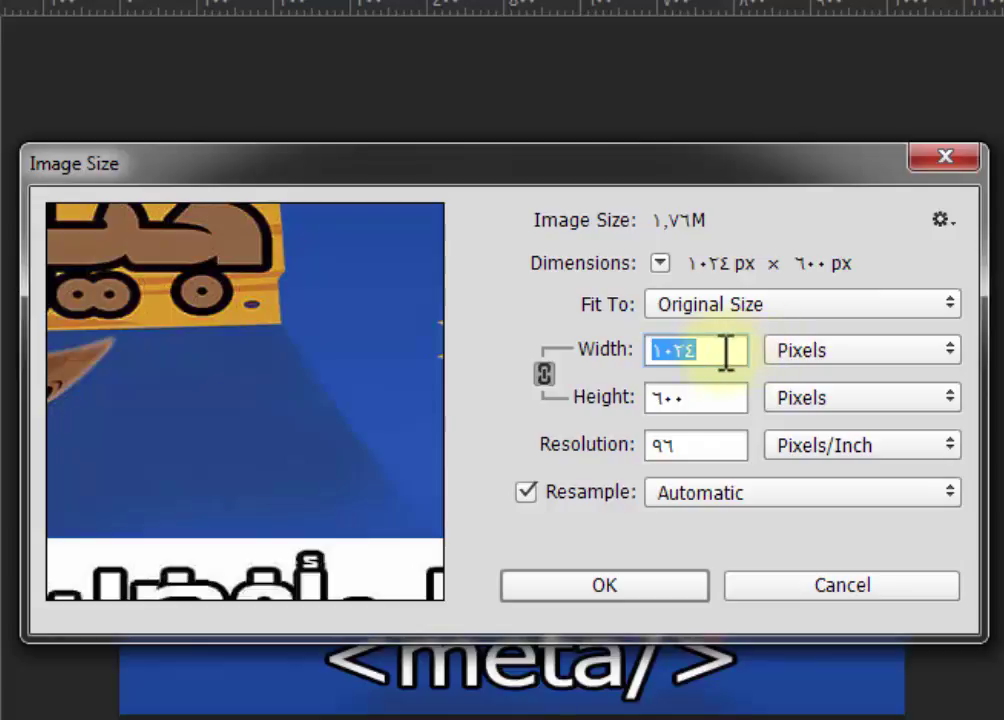
left_click(832, 350)
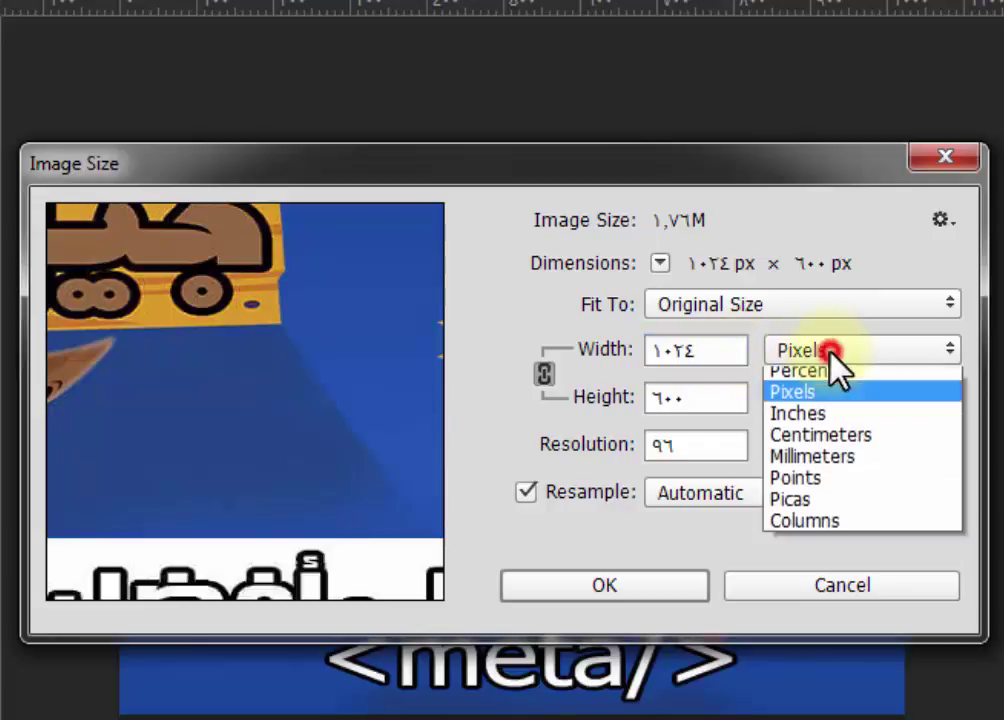
left_click(878, 450)
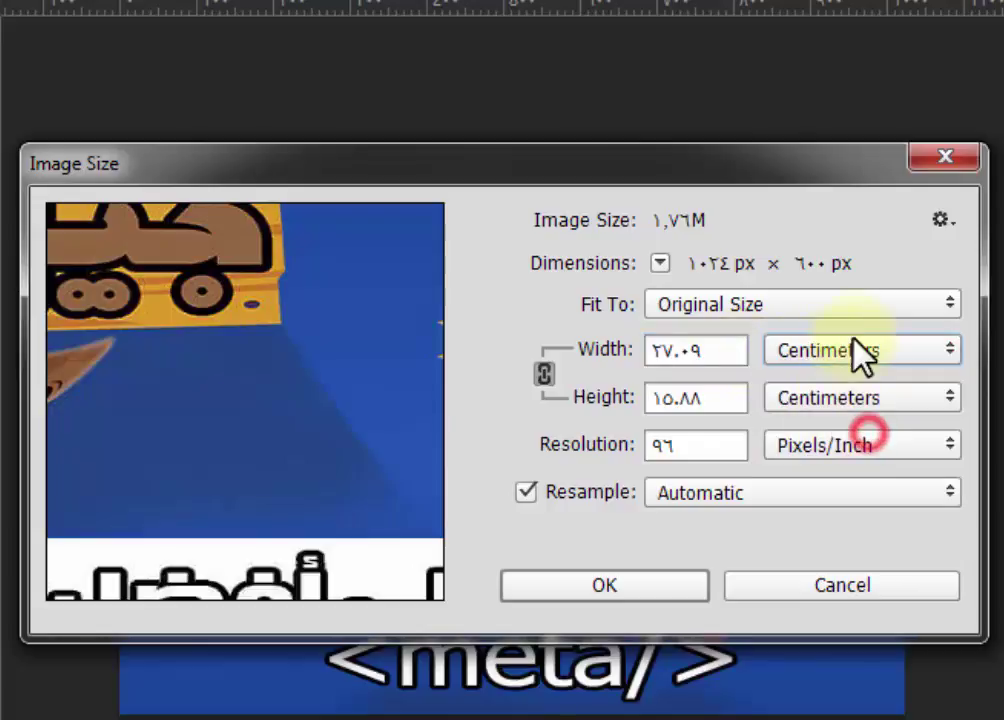
left_click(795, 352)
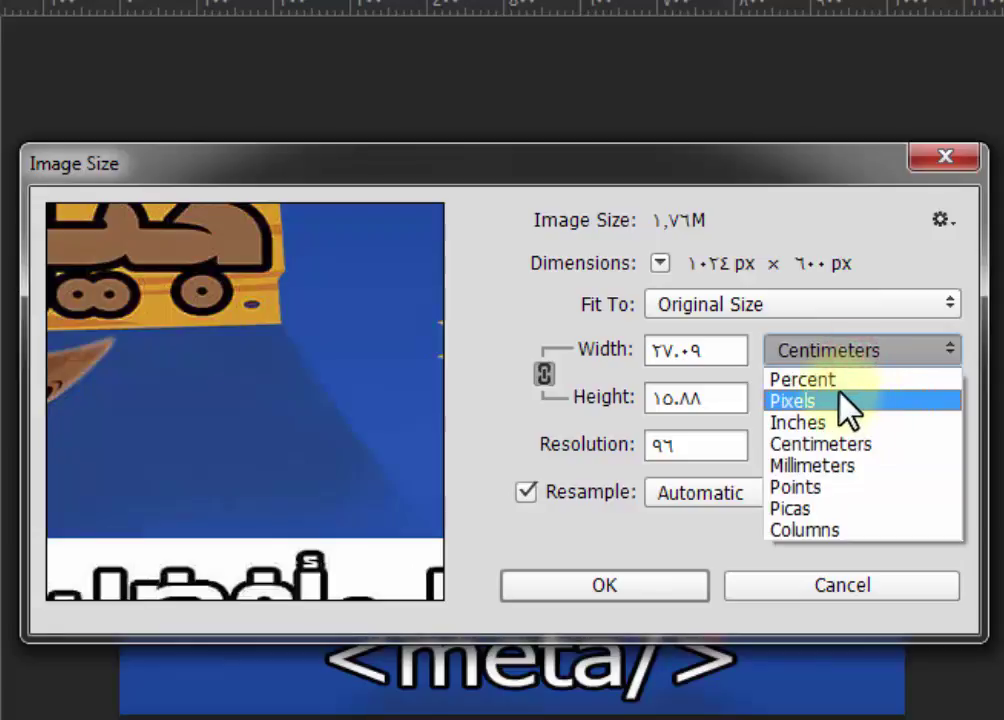
left_click(841, 399)
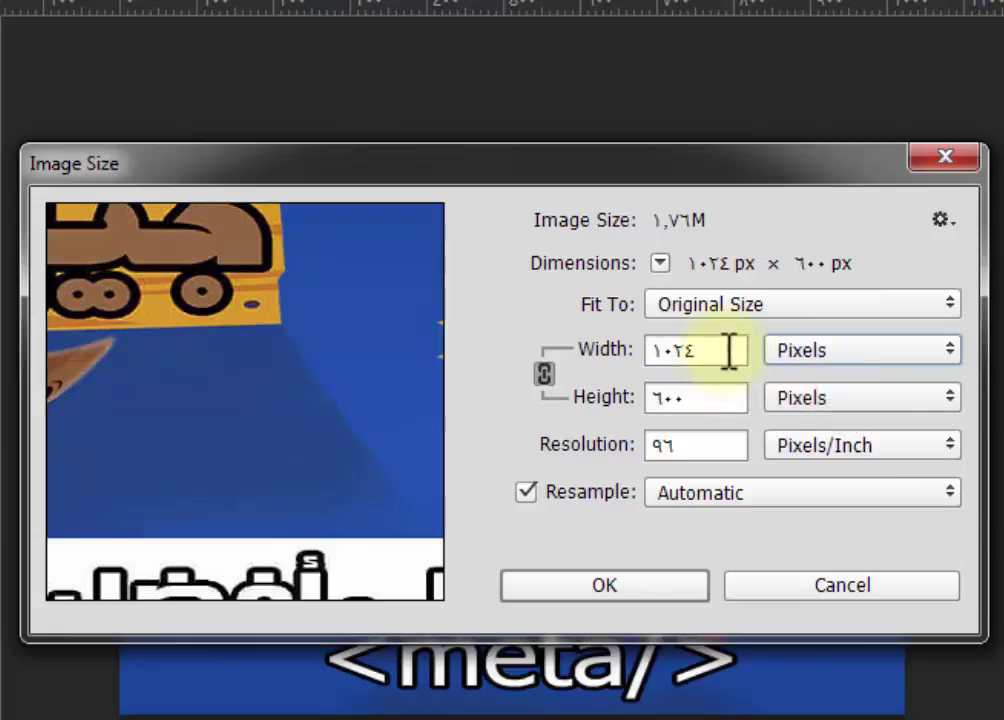
Step: Set the width to 1500 px so height becomes 879, and apply the resize
double_click(731, 350)
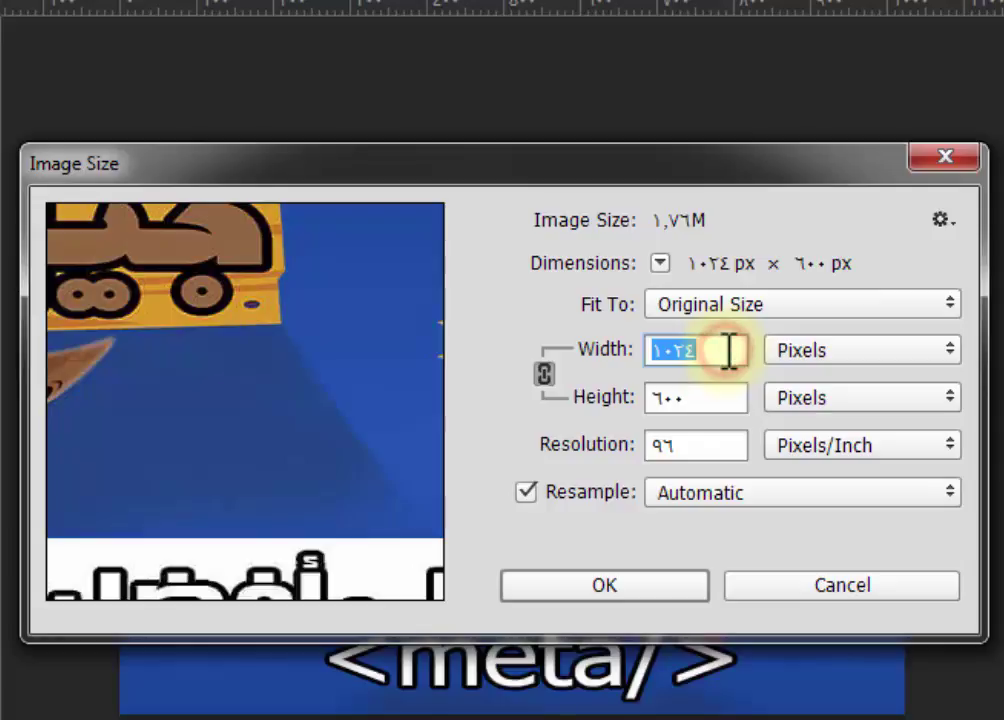
type("1500")
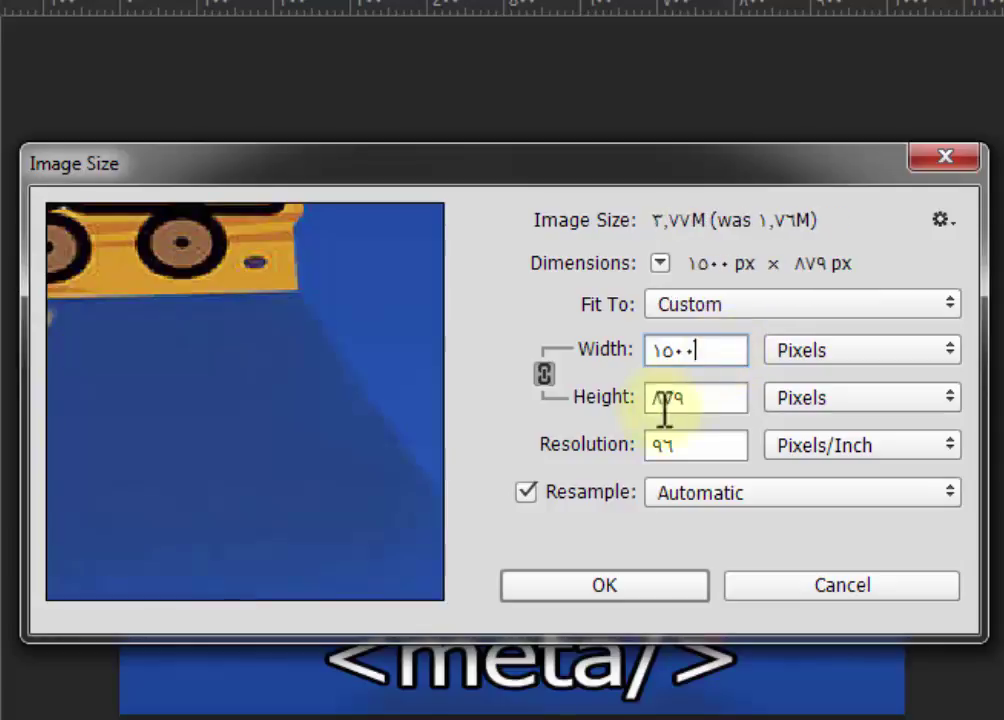
double_click(699, 404)
left_click(701, 404)
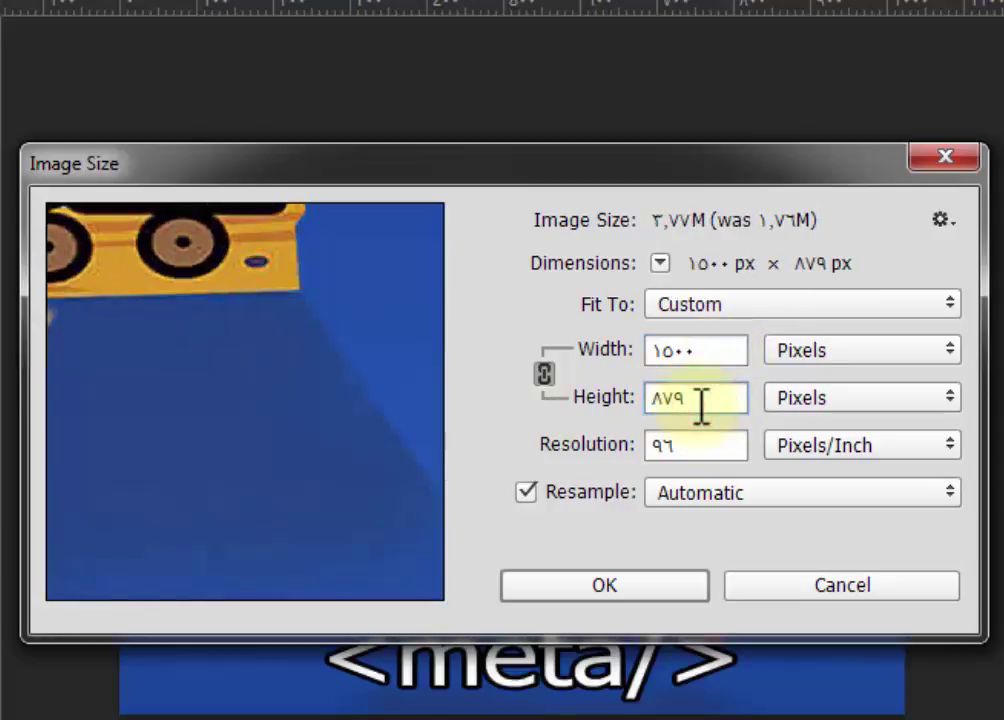
left_click(652, 584)
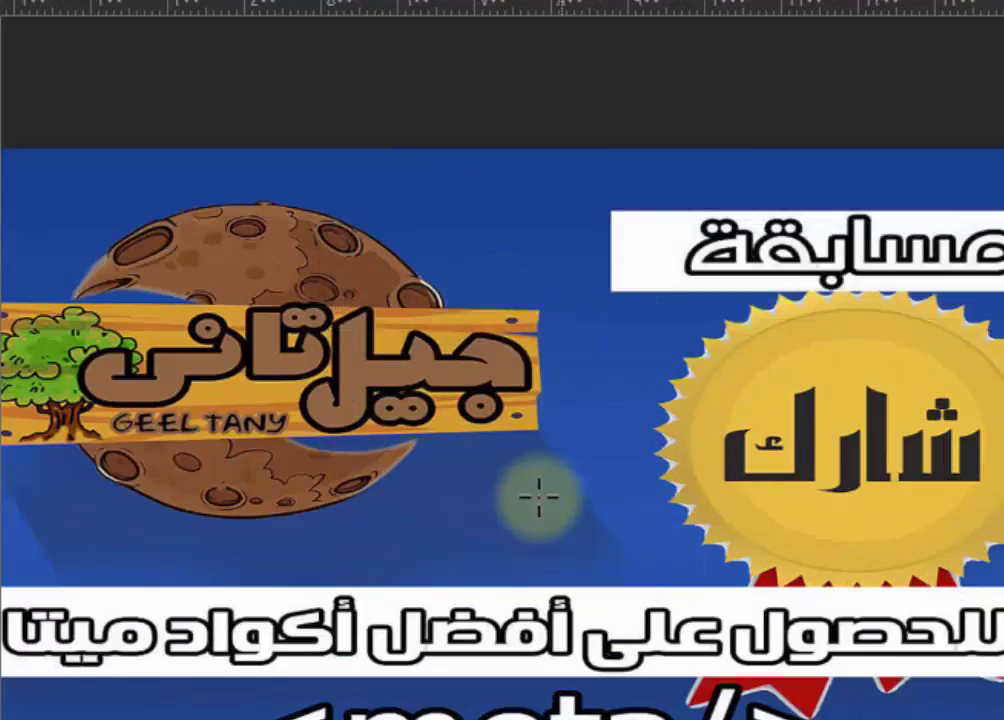
Step: Reopen Image Size, unlink width from height, and keep resampling on with the automatic method
left_click(105, 2)
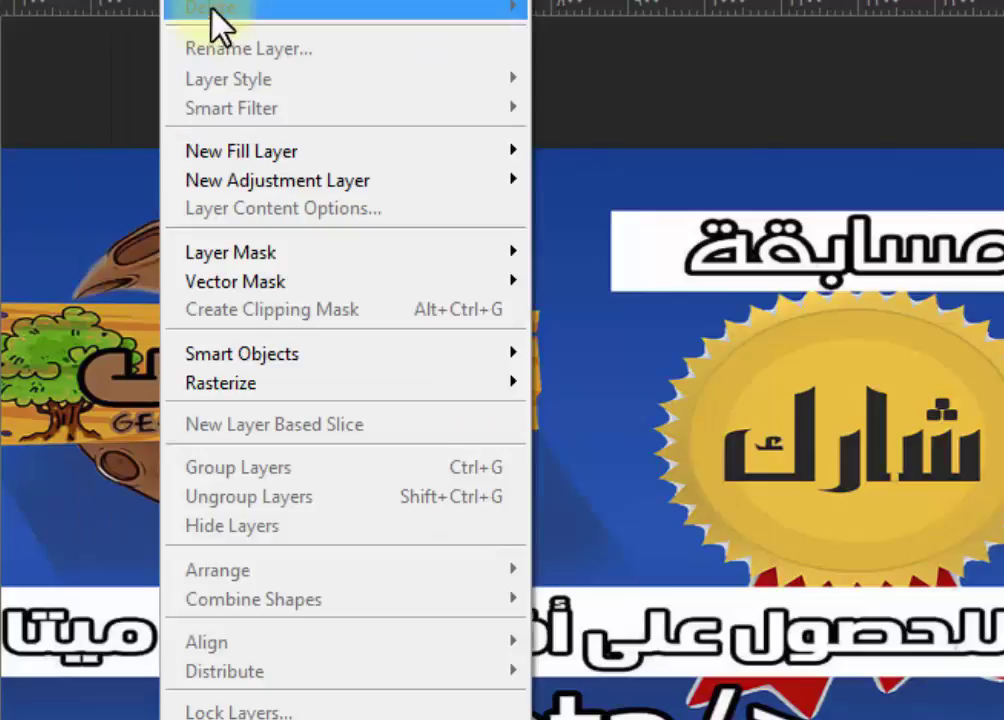
left_click(228, 101)
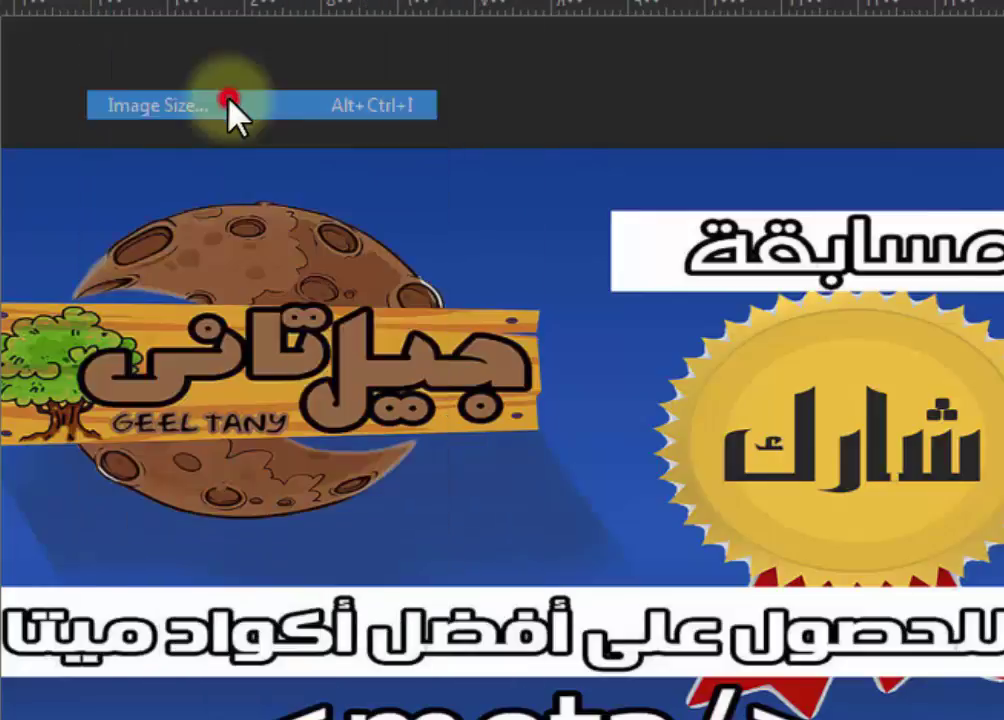
left_click(543, 376)
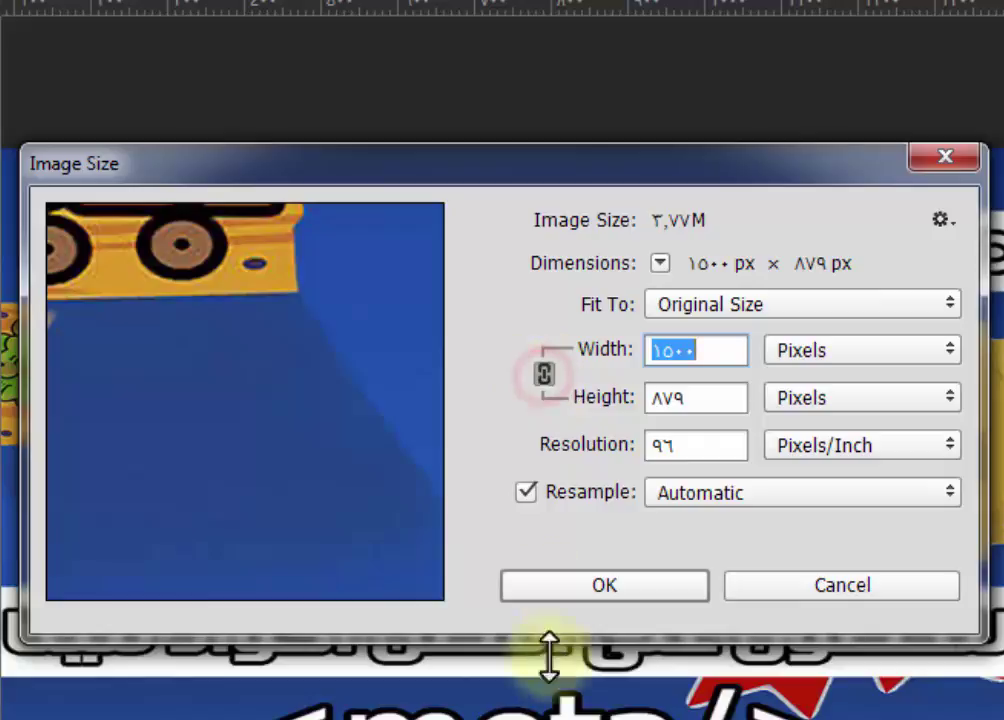
left_click(526, 491)
left_click(526, 491)
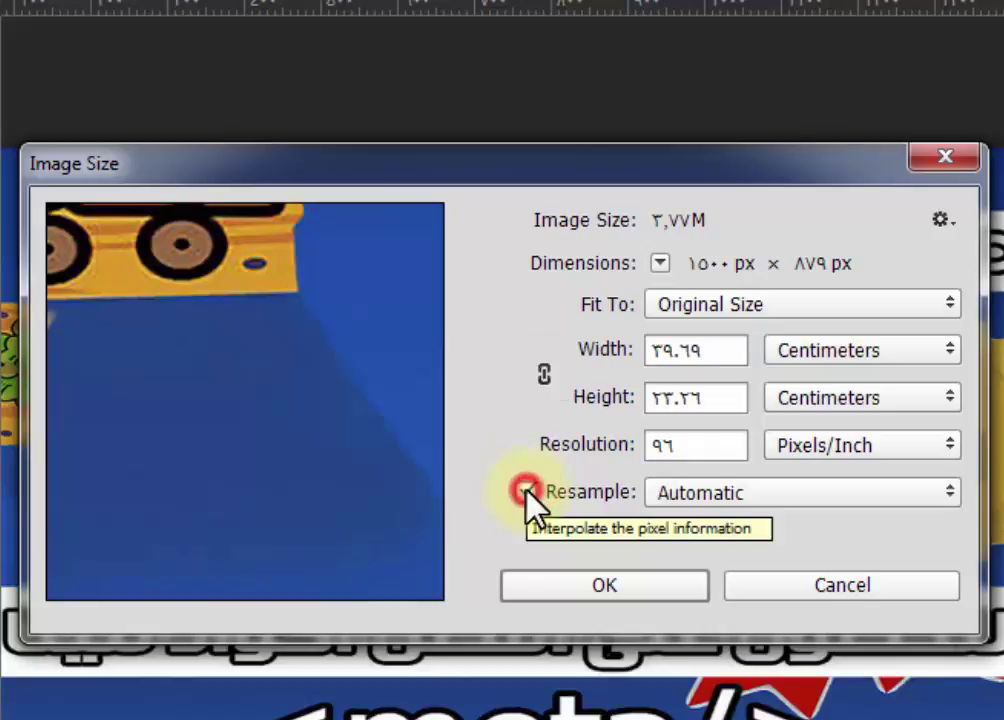
left_click(697, 491)
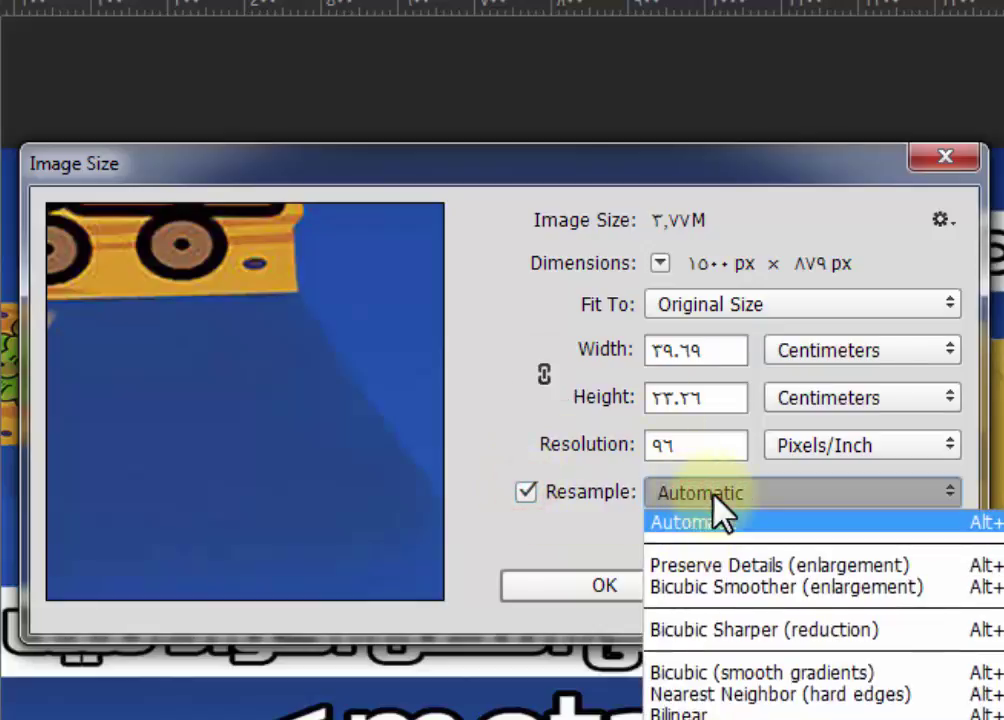
left_click(726, 503)
Step: Set the width to 200 pixels, leave height at 879, and apply
left_click(718, 353)
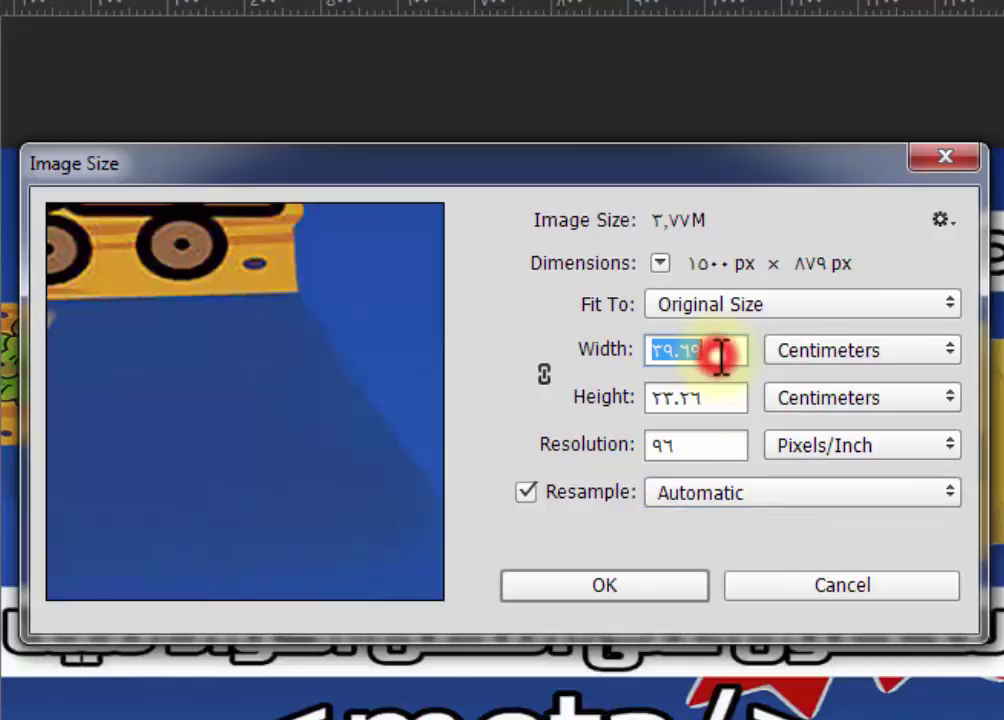
left_click(800, 352)
left_click(830, 401)
double_click(705, 349)
type("2")
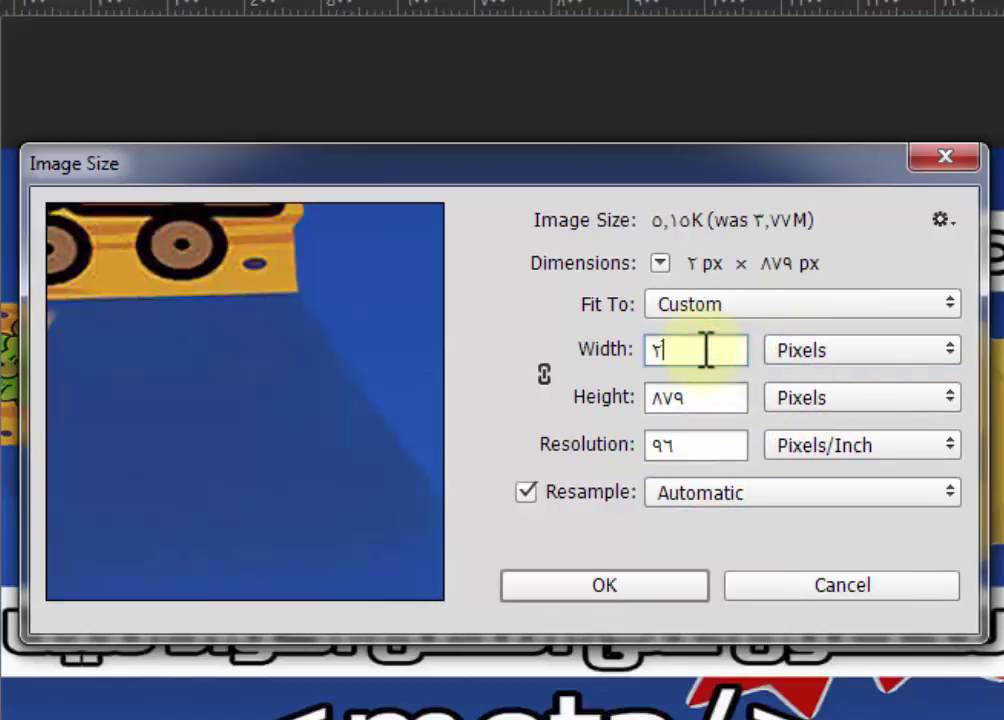
type("00")
double_click(705, 397)
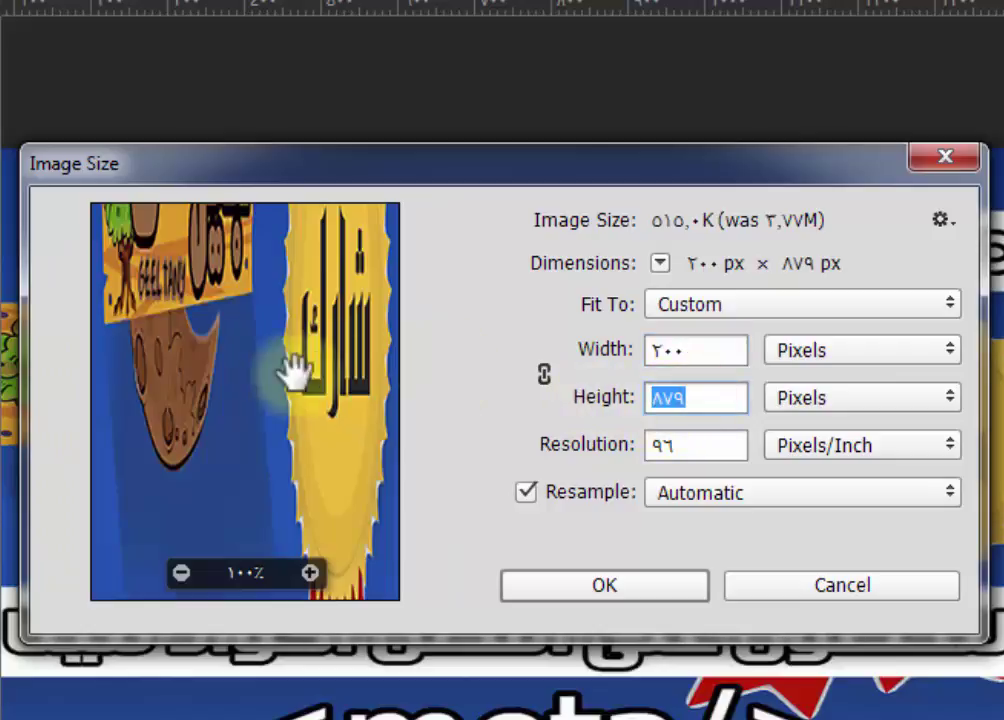
mouse_move(245, 400)
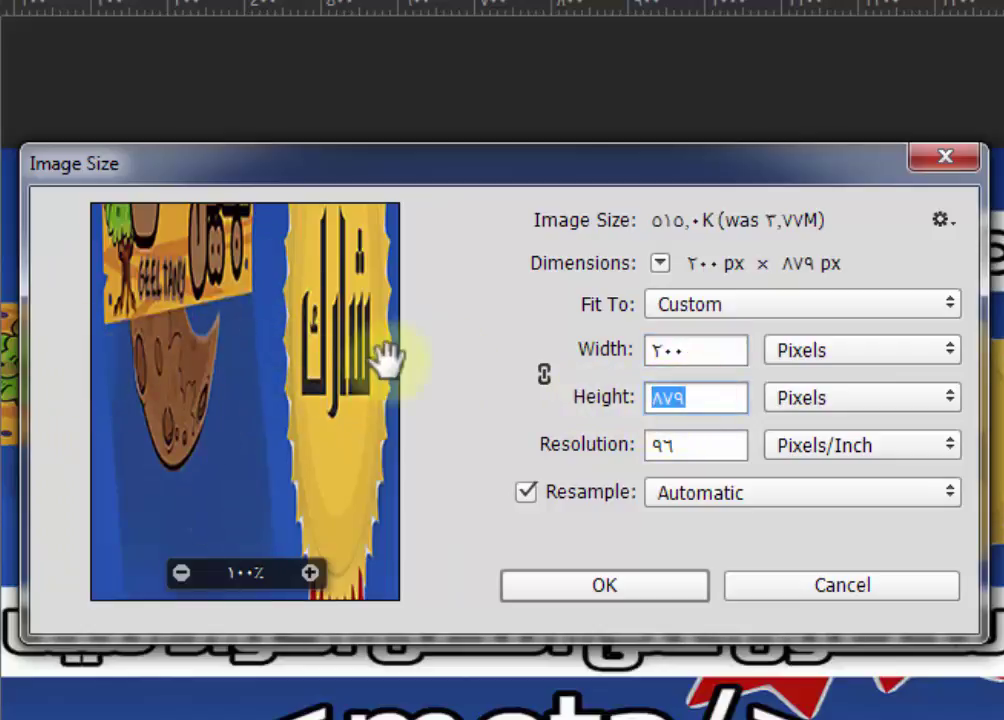
left_click(657, 588)
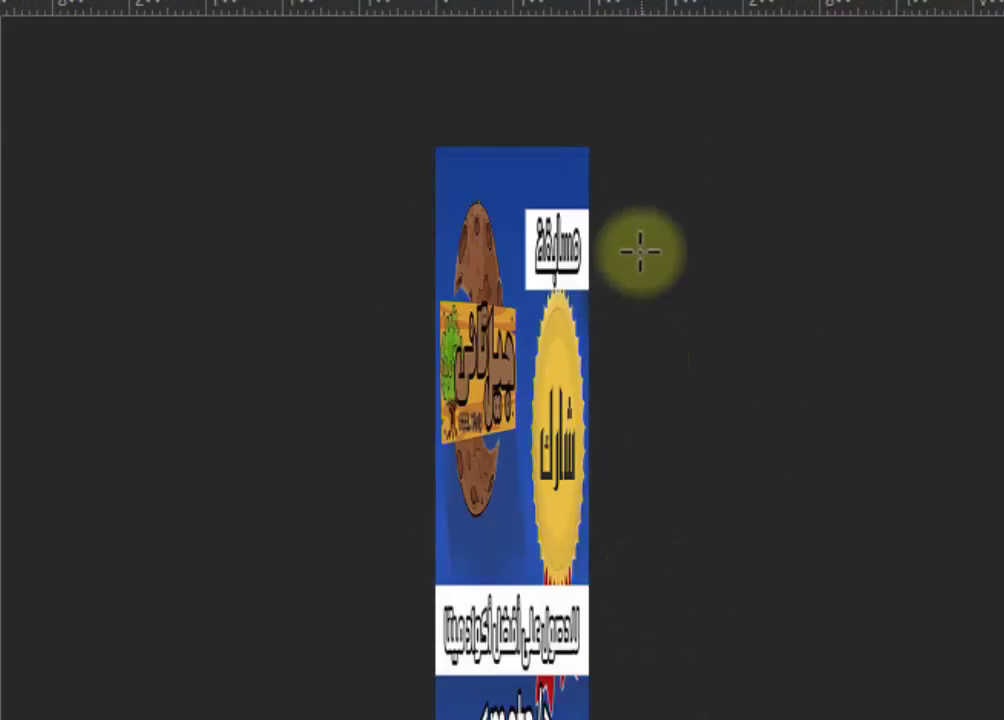
Step: Resize the banner to 2000 × 879 px at 96 pixels per inch in Image Size
mouse_move(601, 144)
left_mouse_down()
mouse_move(432, 157)
mouse_move(446, 158)
left_mouse_up()
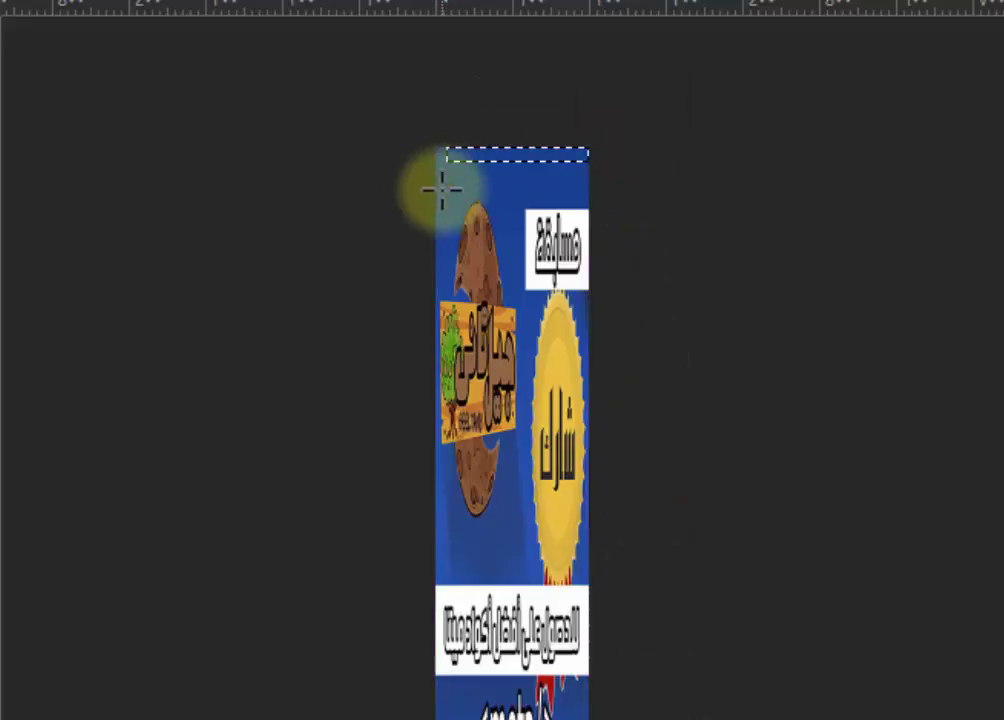
left_click(120, 0)
left_click(235, 105)
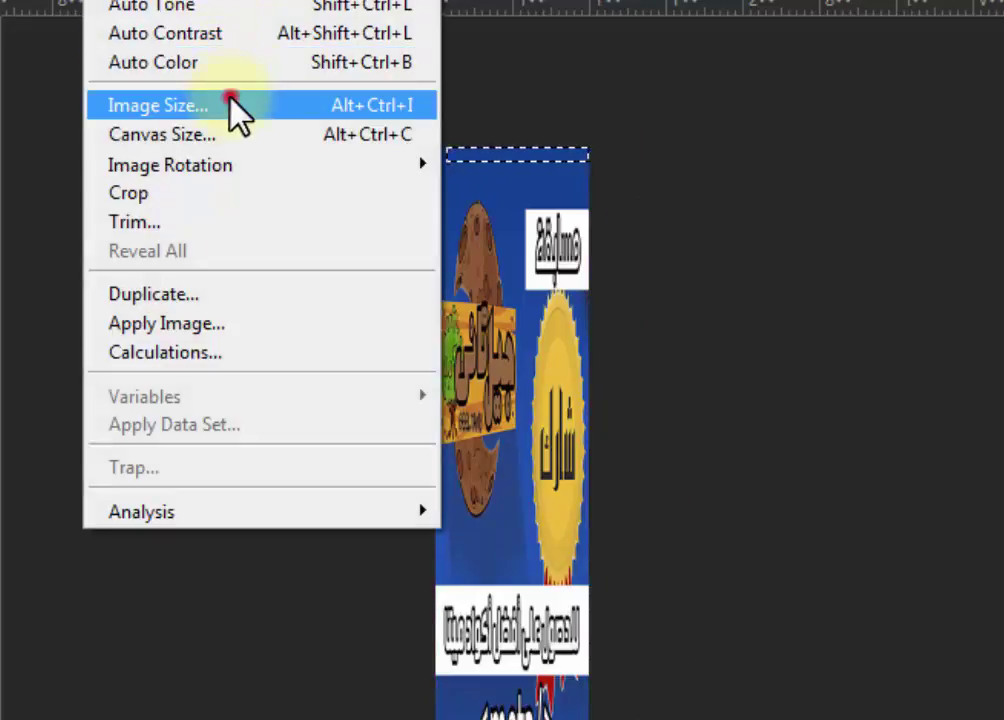
left_click(724, 403)
left_click_drag(722, 400, 600, 399)
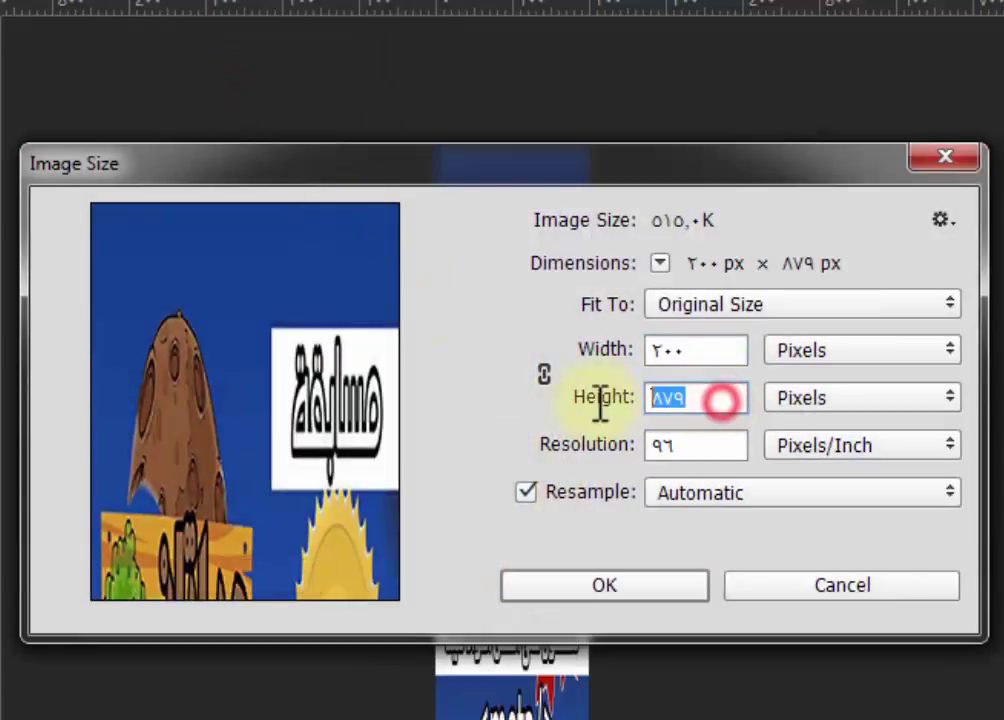
left_click(683, 388)
left_click_drag(717, 398, 598, 397)
left_click(710, 349)
type("0")
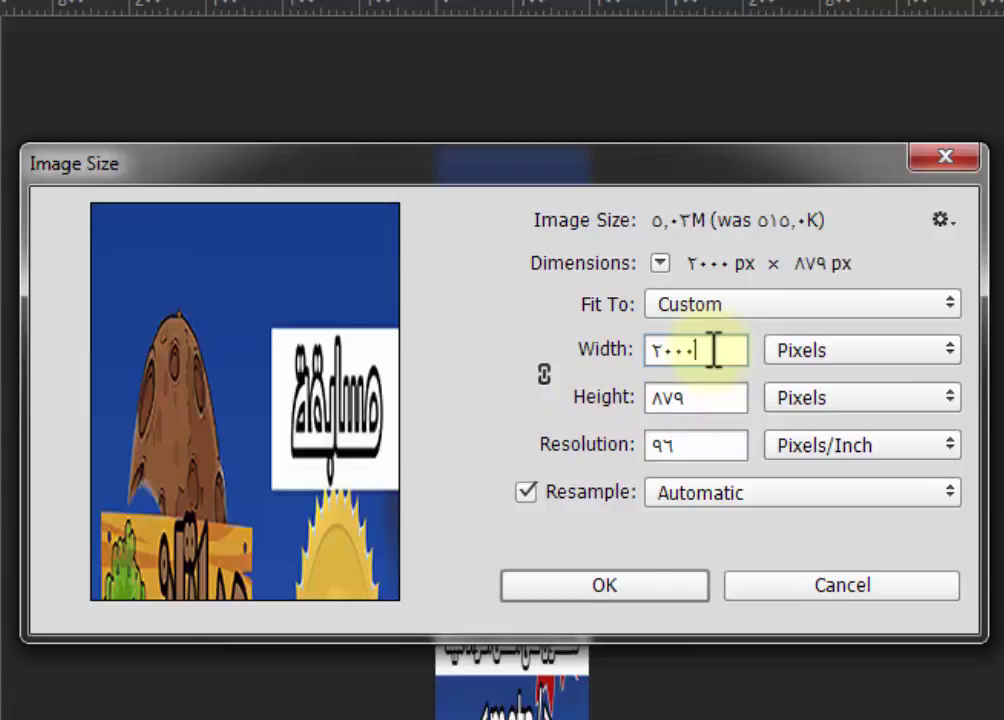
left_click(655, 590)
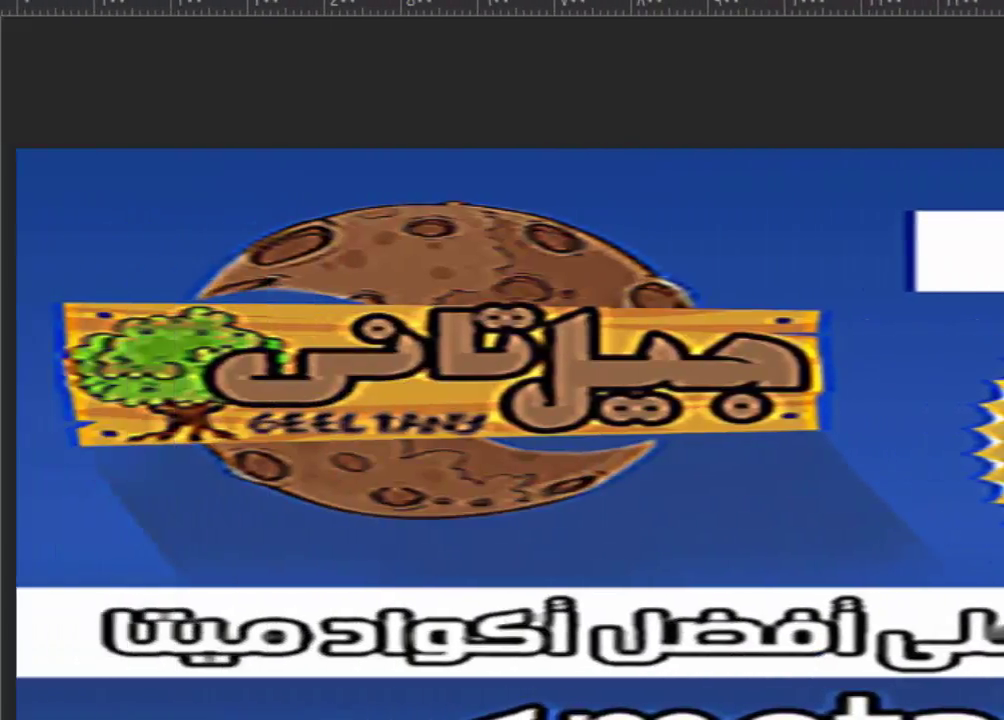
key("alt+f")
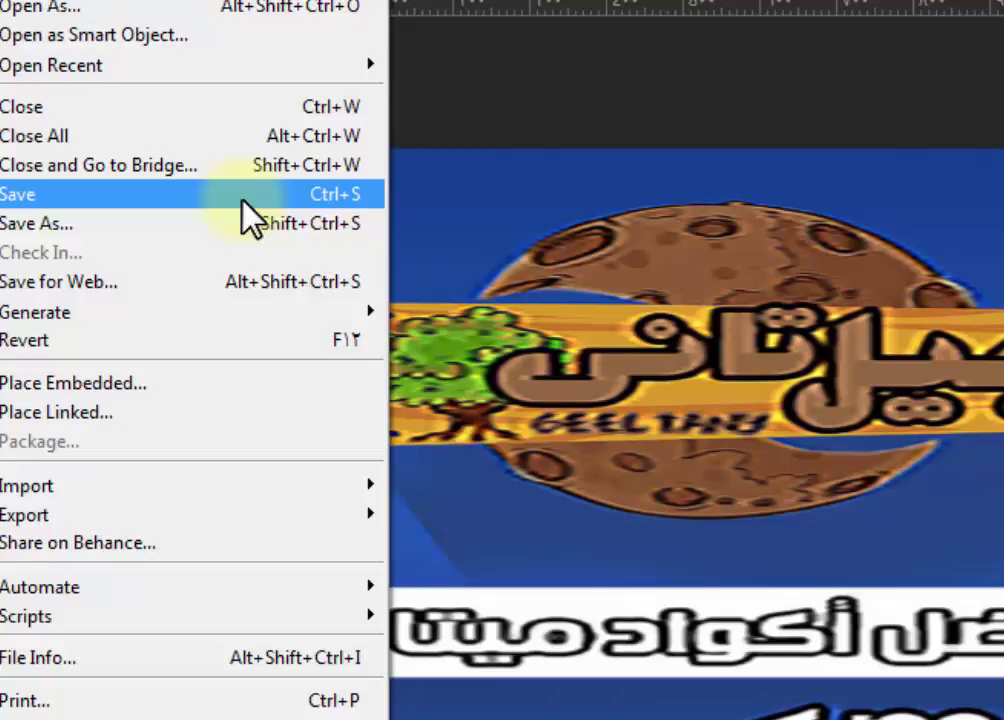
Step: Save the banner as a PNG named جيل تاني ١ with default PNG compression options
left_click(147, 227)
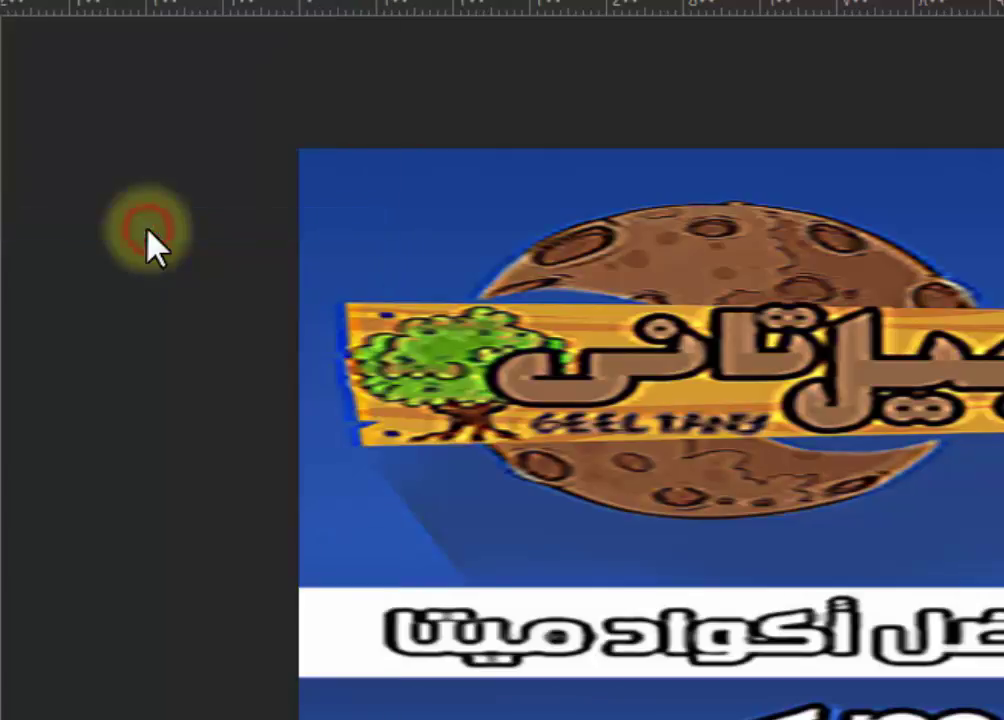
left_click(360, 480)
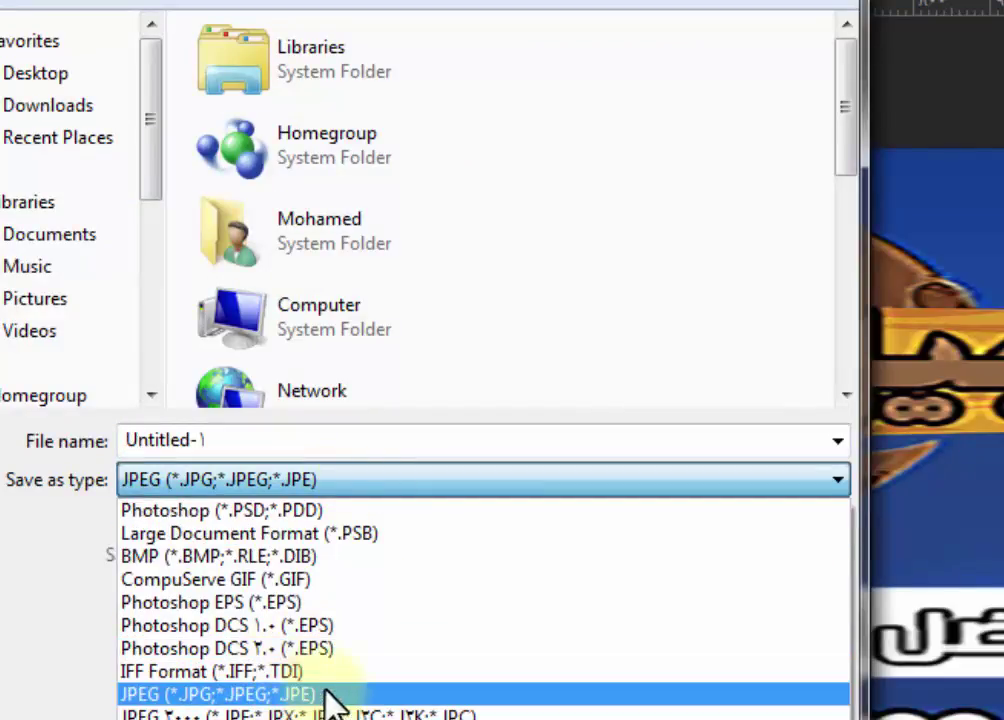
left_click(320, 695)
left_click(282, 481)
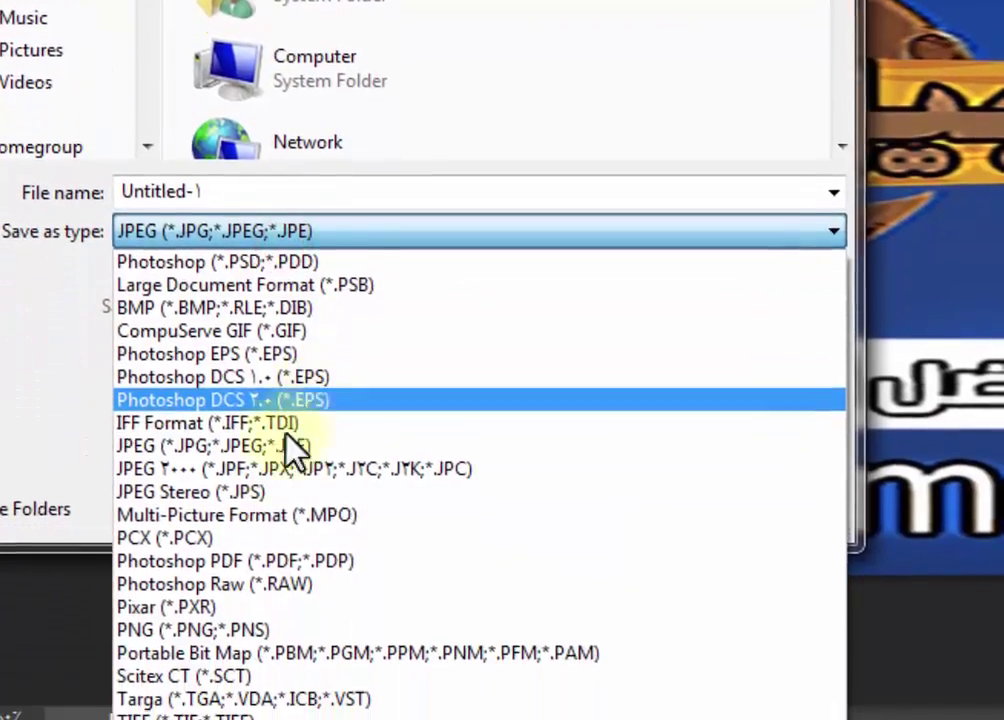
left_click(318, 612)
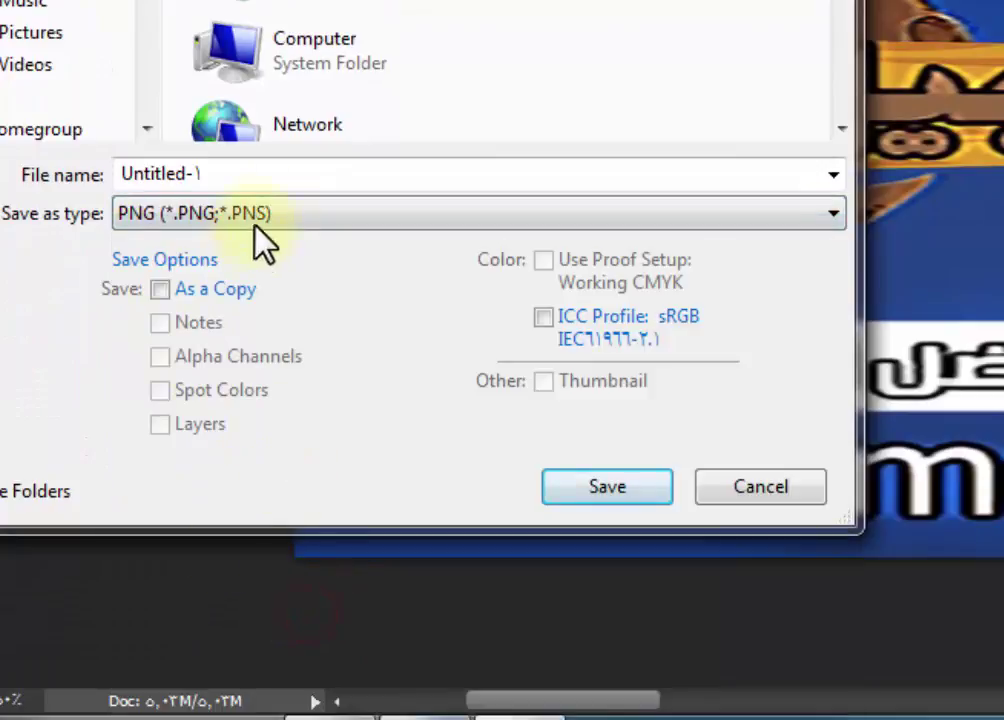
double_click(264, 175)
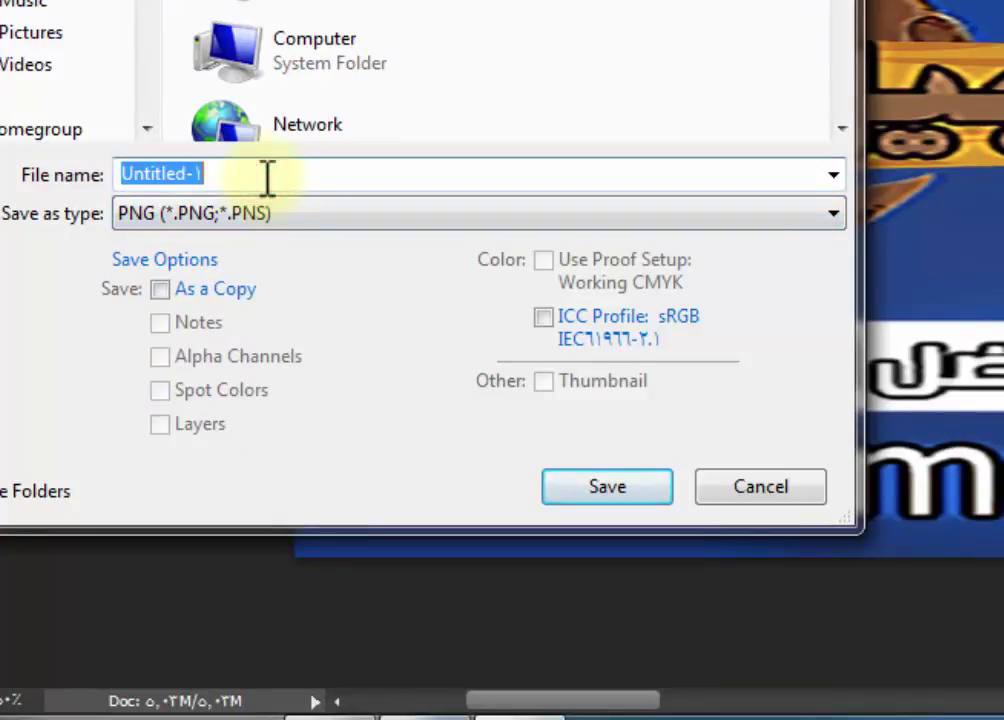
type("ج")
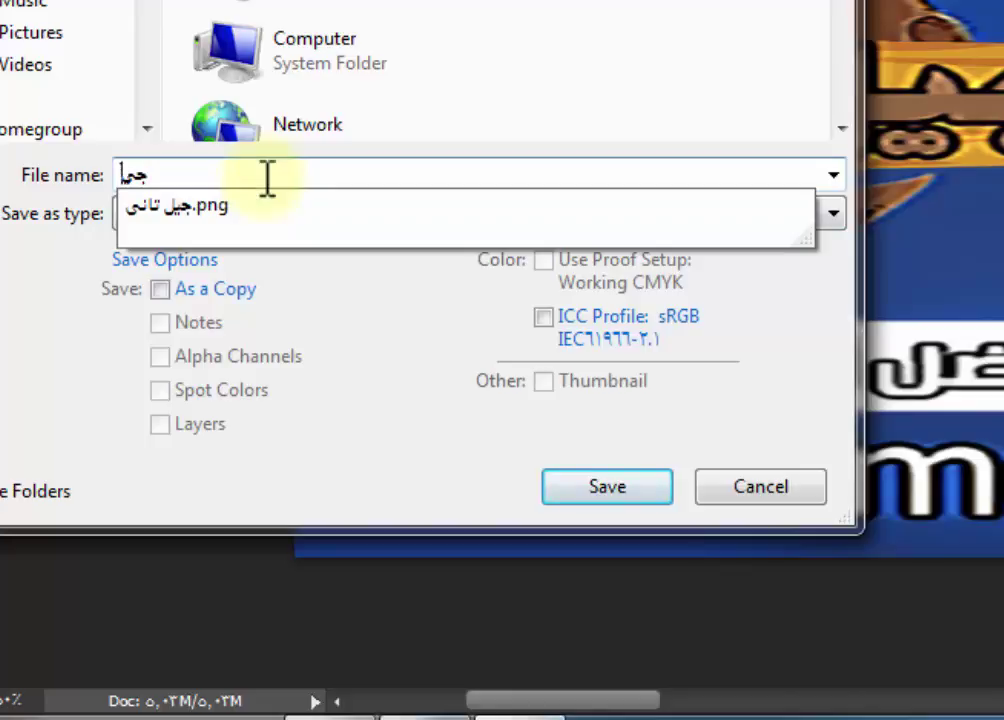
type("ي")
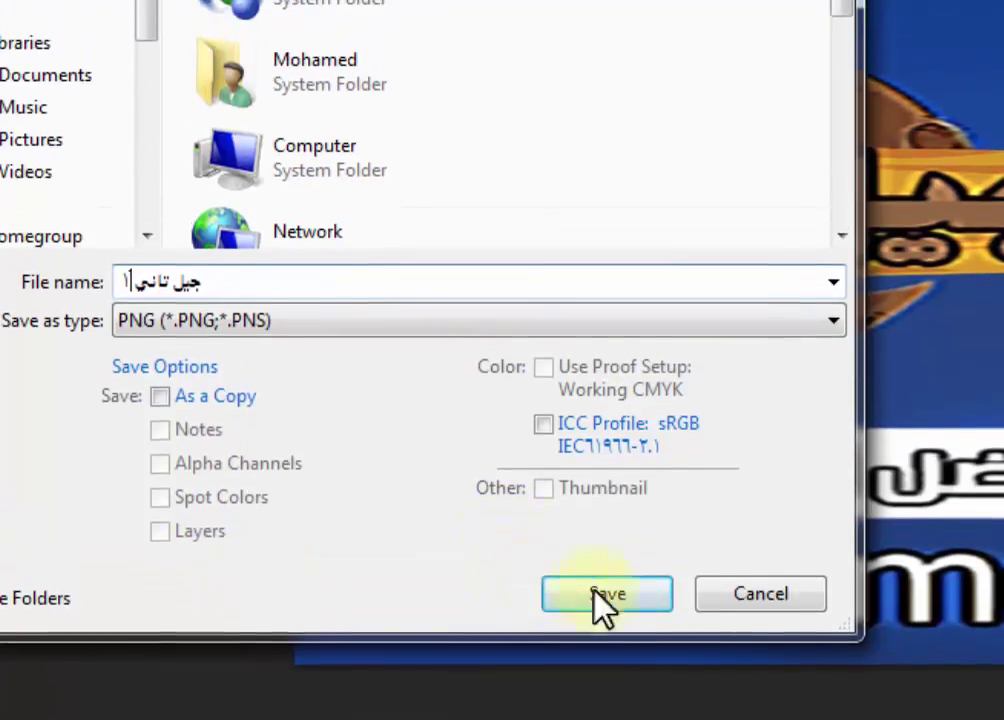
left_click(607, 486)
left_click(778, 123)
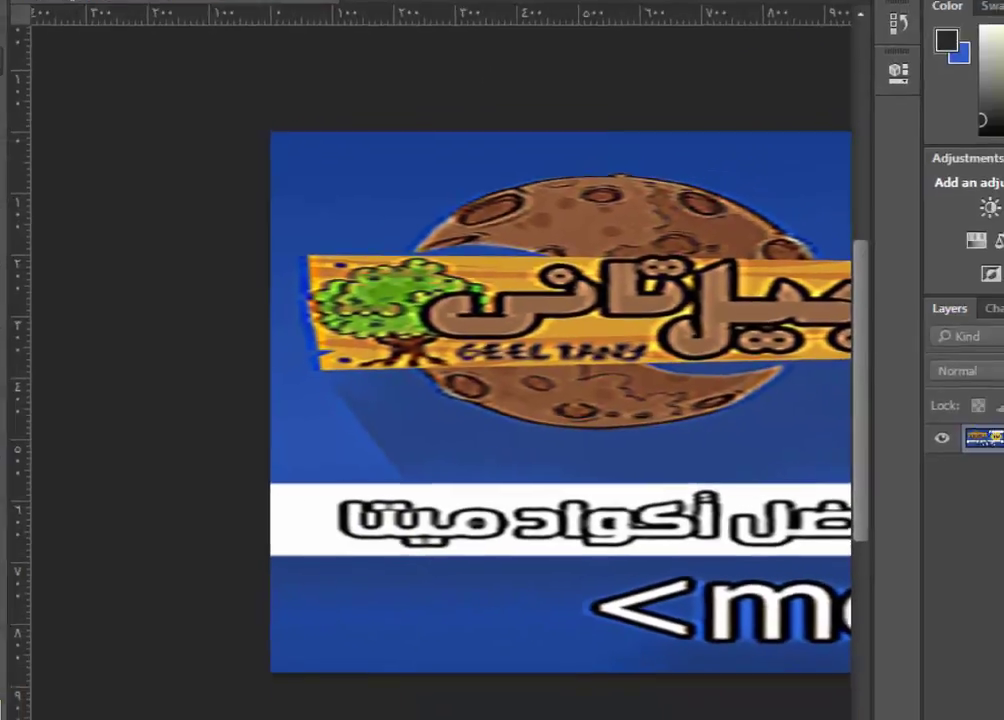
Step: Quit Photoshop, letting it finish saving the PNG in the background
left_click(993, 10)
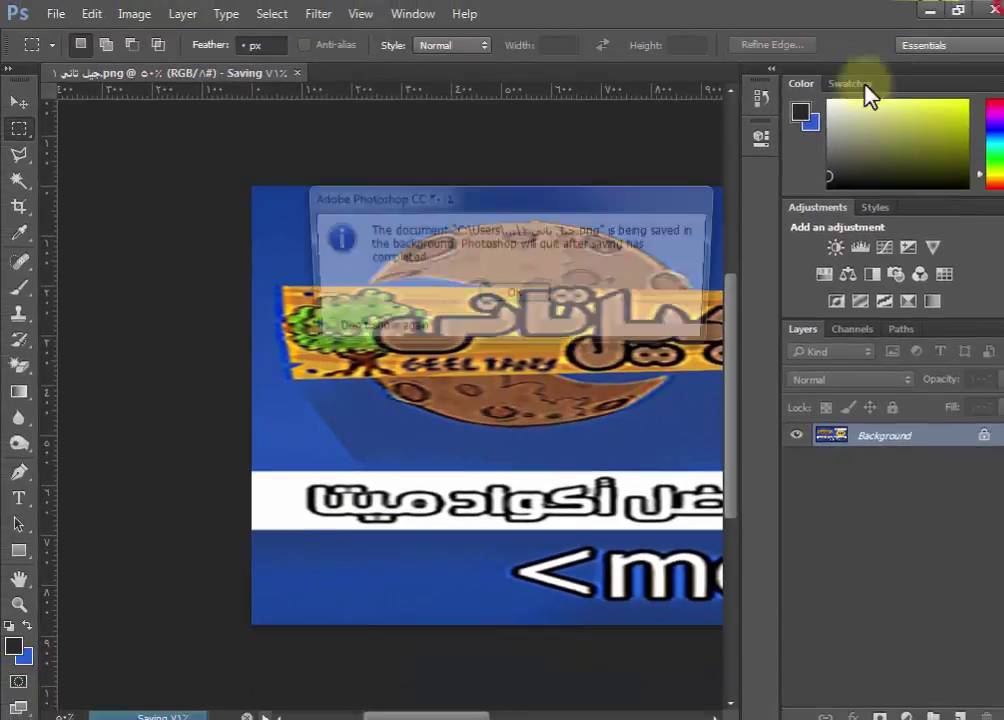
left_click(515, 297)
left_click(993, 10)
left_click_drag(484, 196, 412, 229)
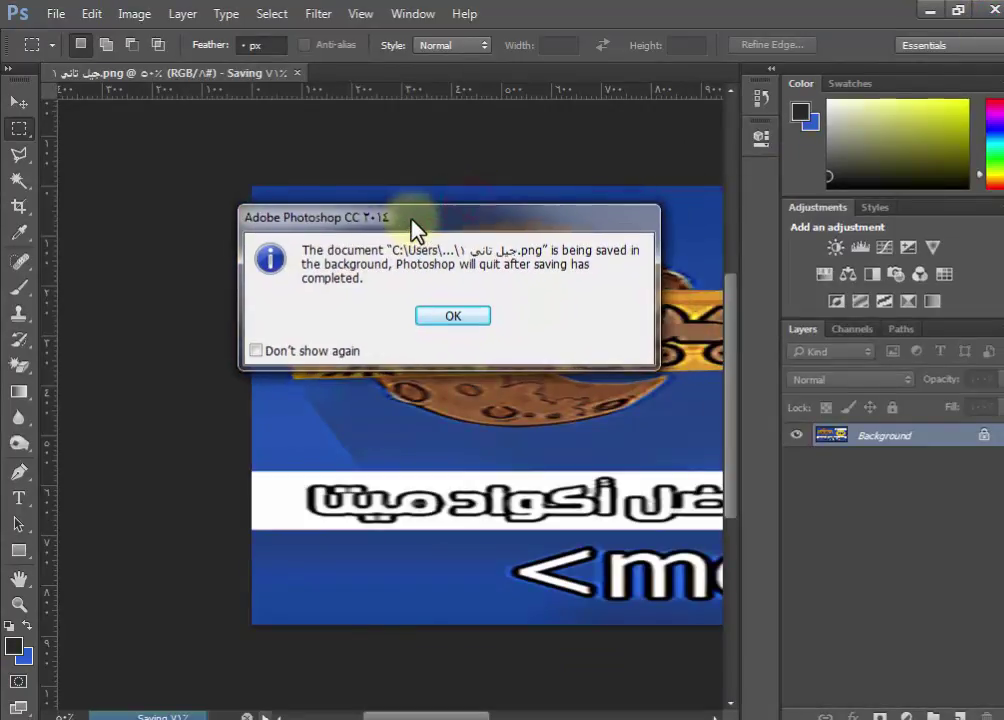
left_click(453, 318)
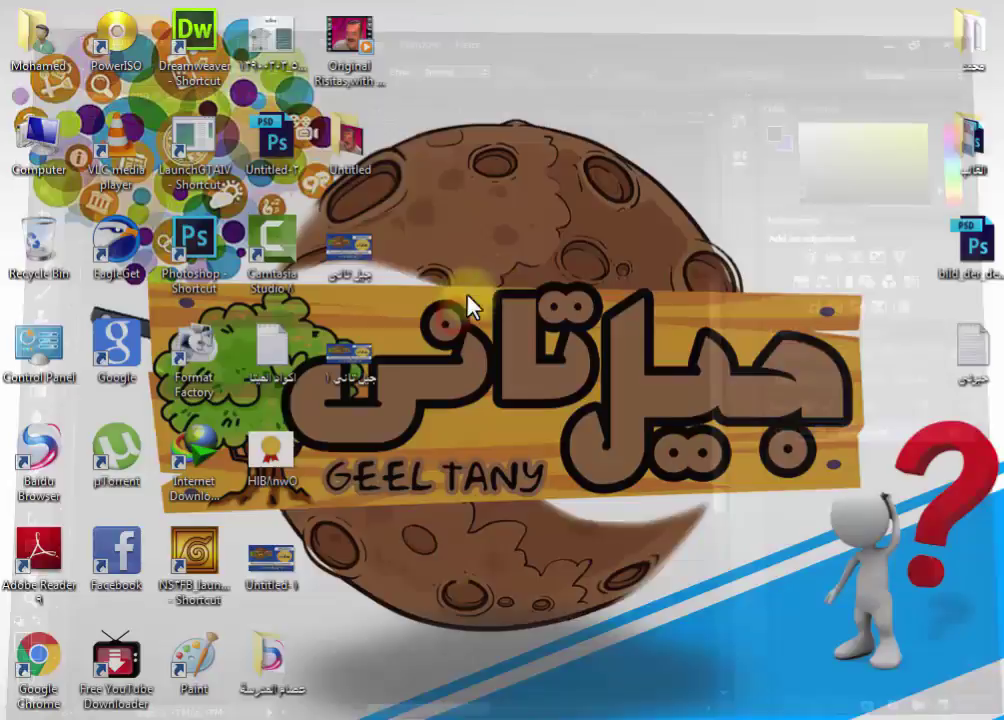
double_click(366, 362)
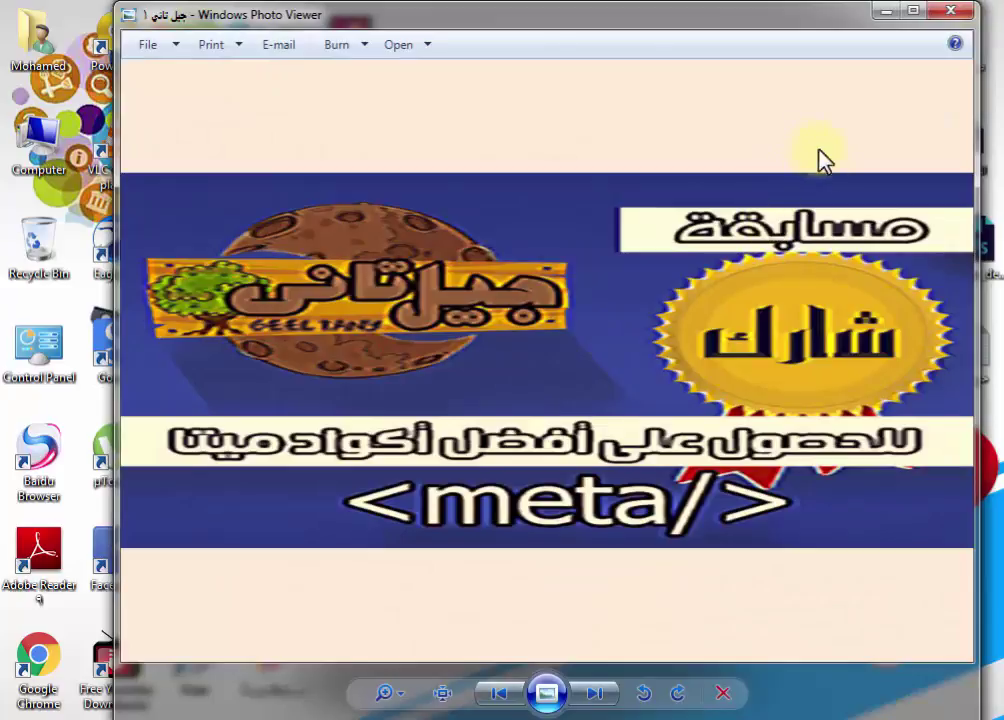
left_click(945, 12)
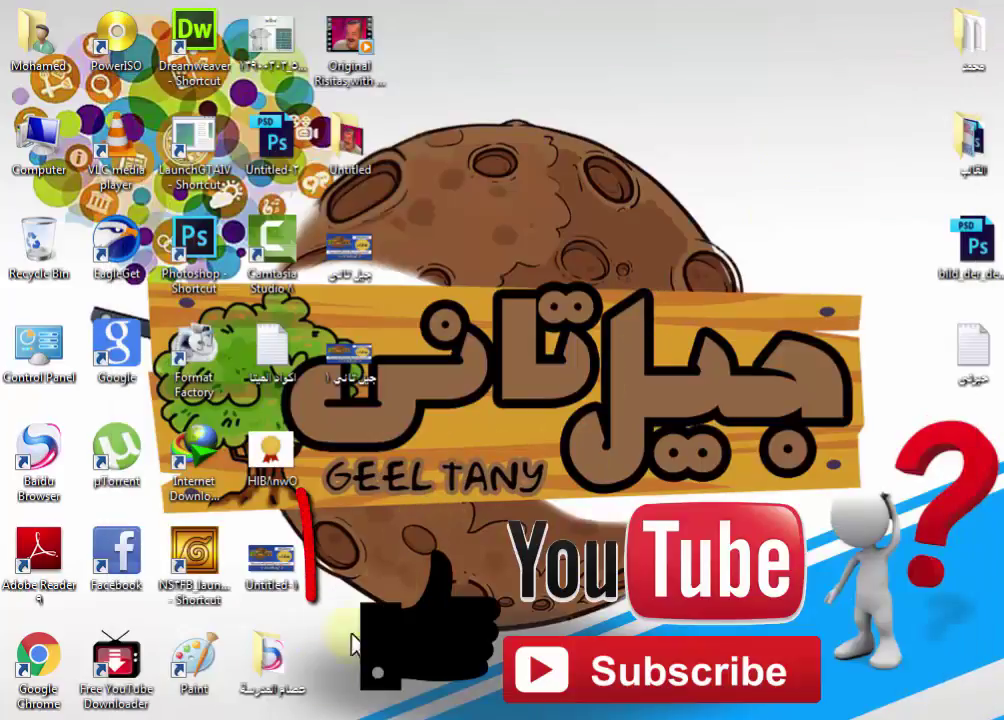
Step: Scroll through the Geel Tany blog's صور search results and popular-posts sidebar
scroll(489, 482, "up", 3)
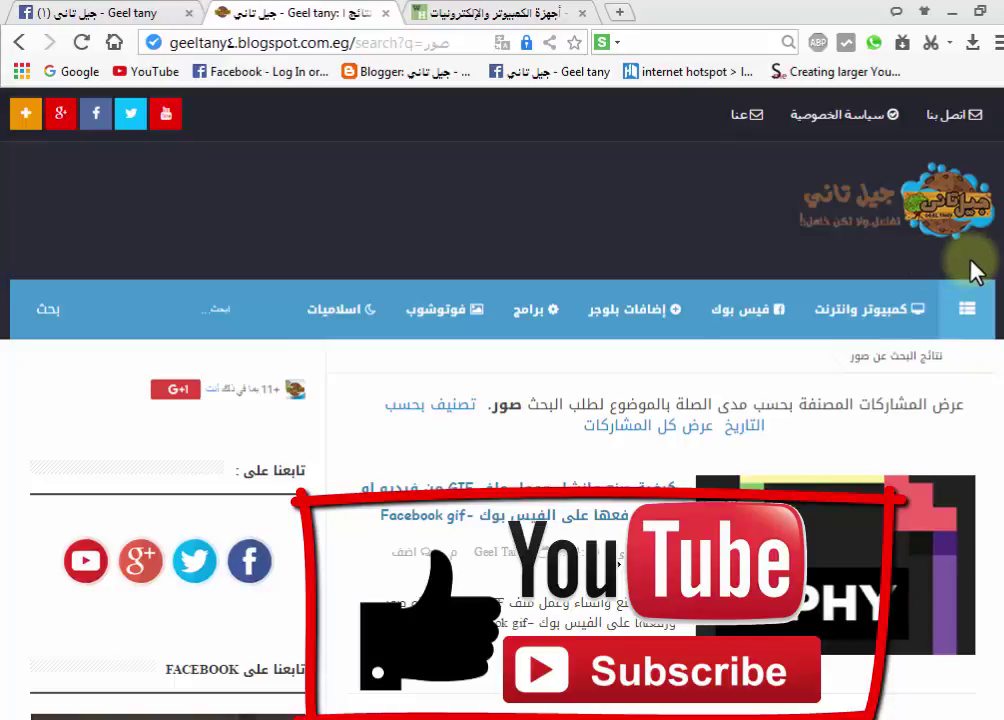
scroll(362, 415, "down", 1)
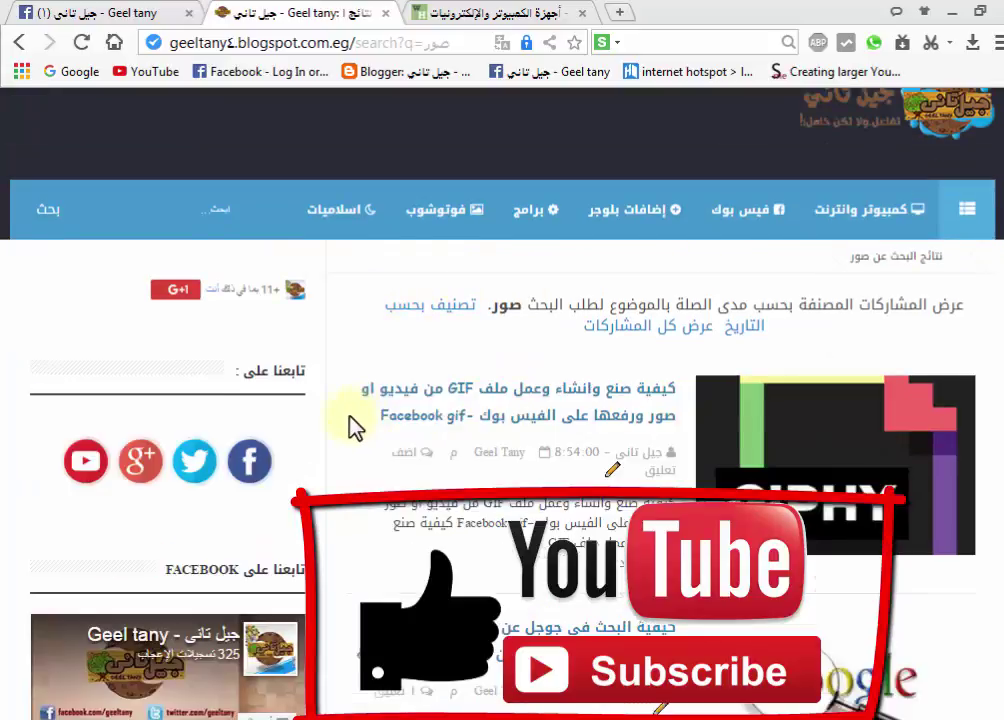
scroll(352, 426, "down", 1)
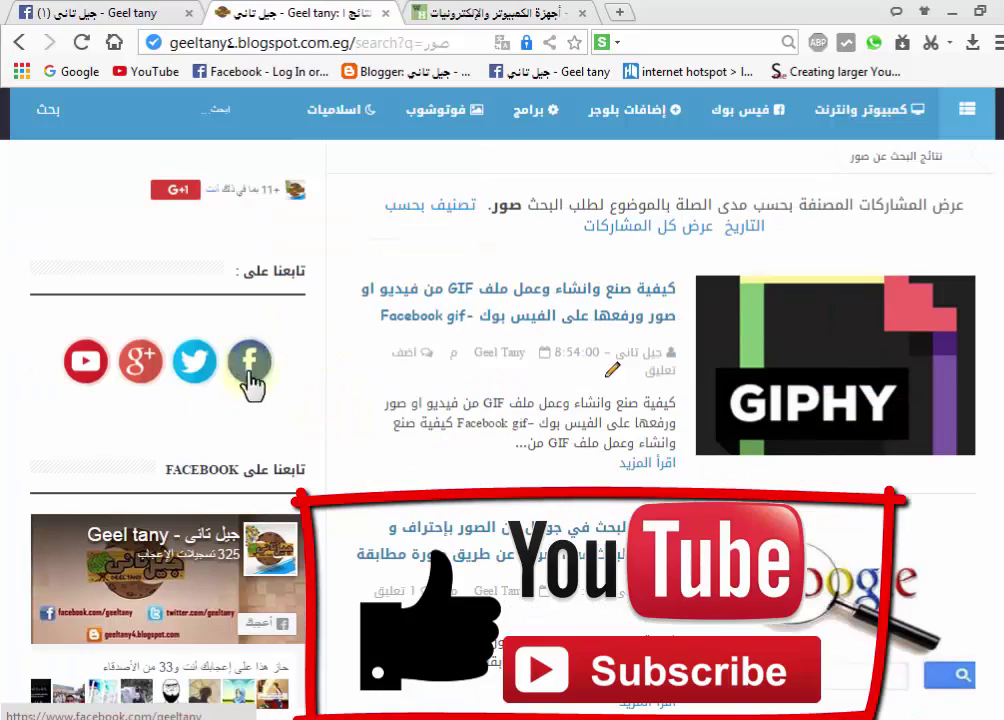
scroll(262, 412, "down", 2)
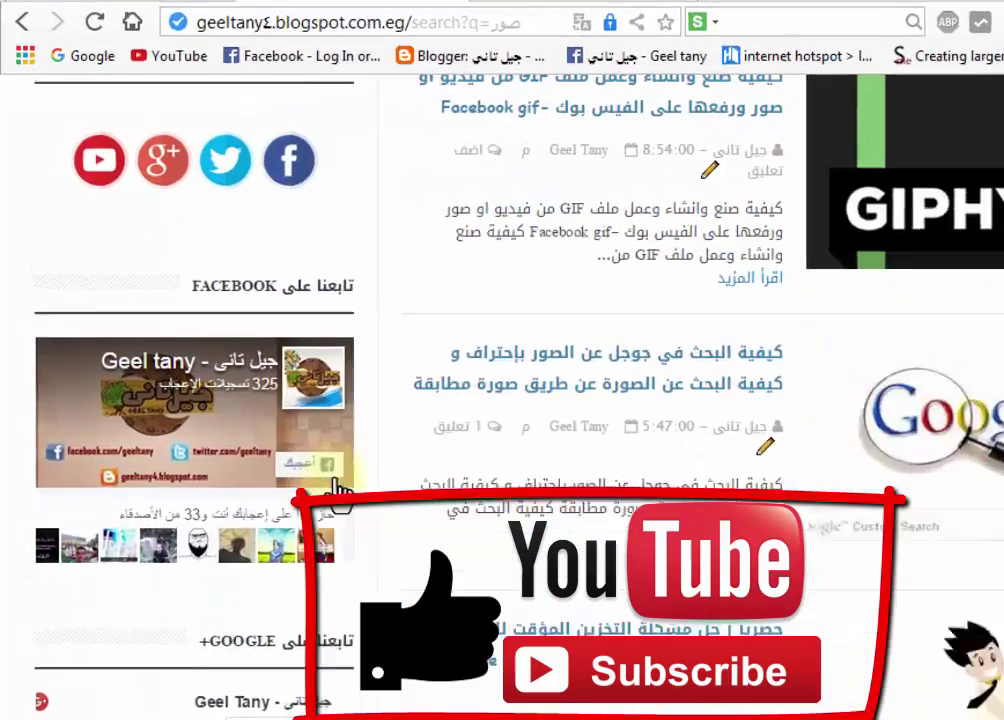
scroll(435, 360, "down", 2)
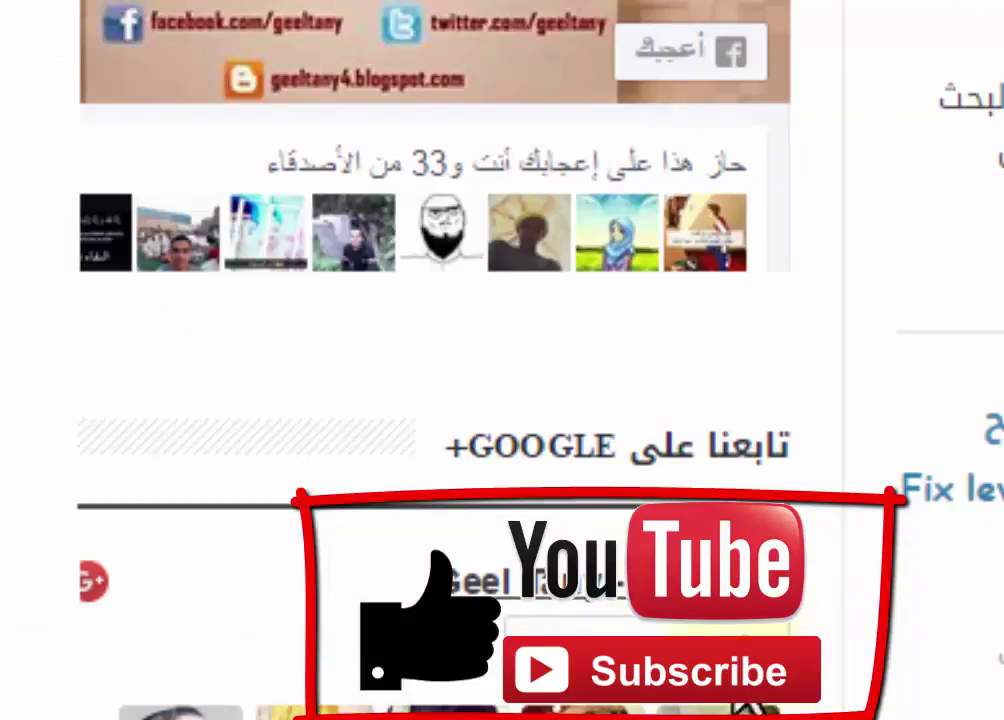
scroll(840, 688, "down", 5)
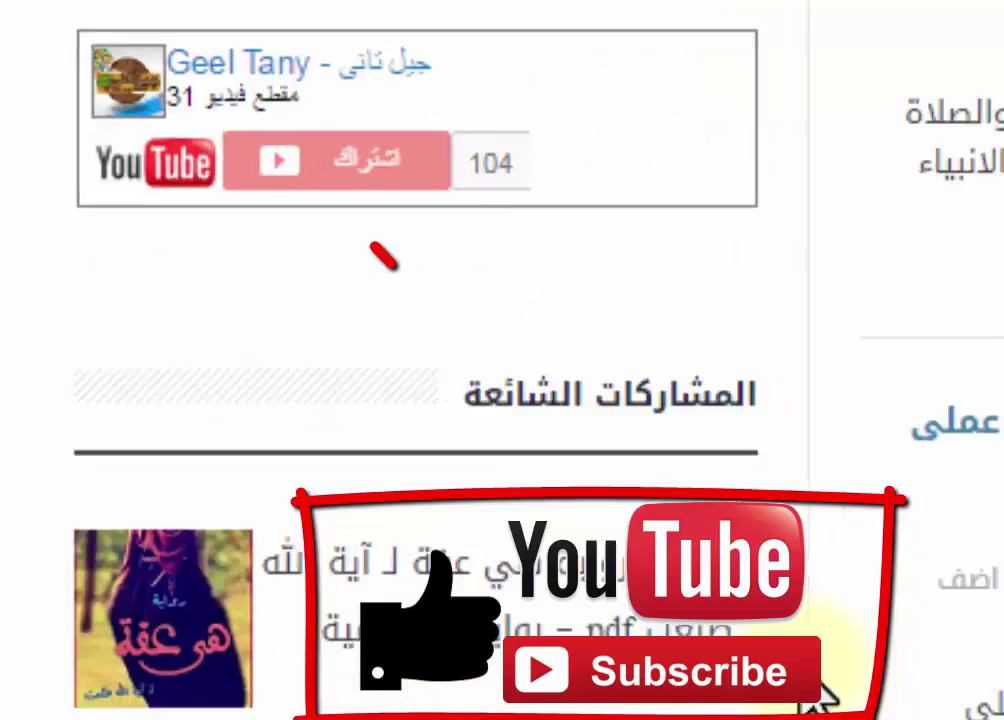
scroll(244, 353, "up", 1)
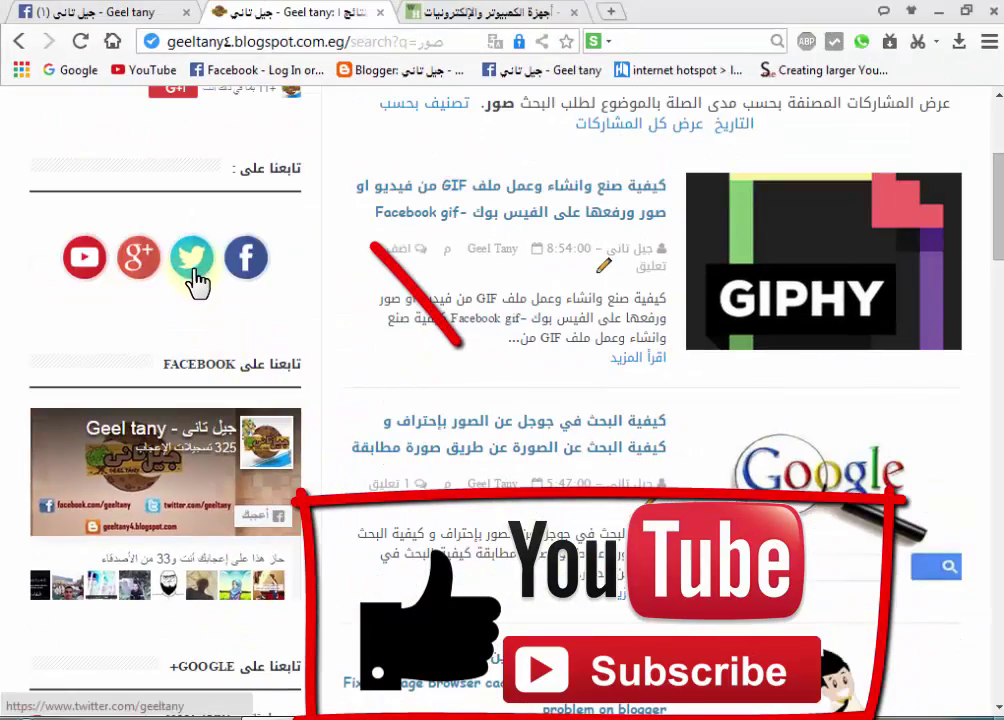
scroll(358, 318, "down", 2)
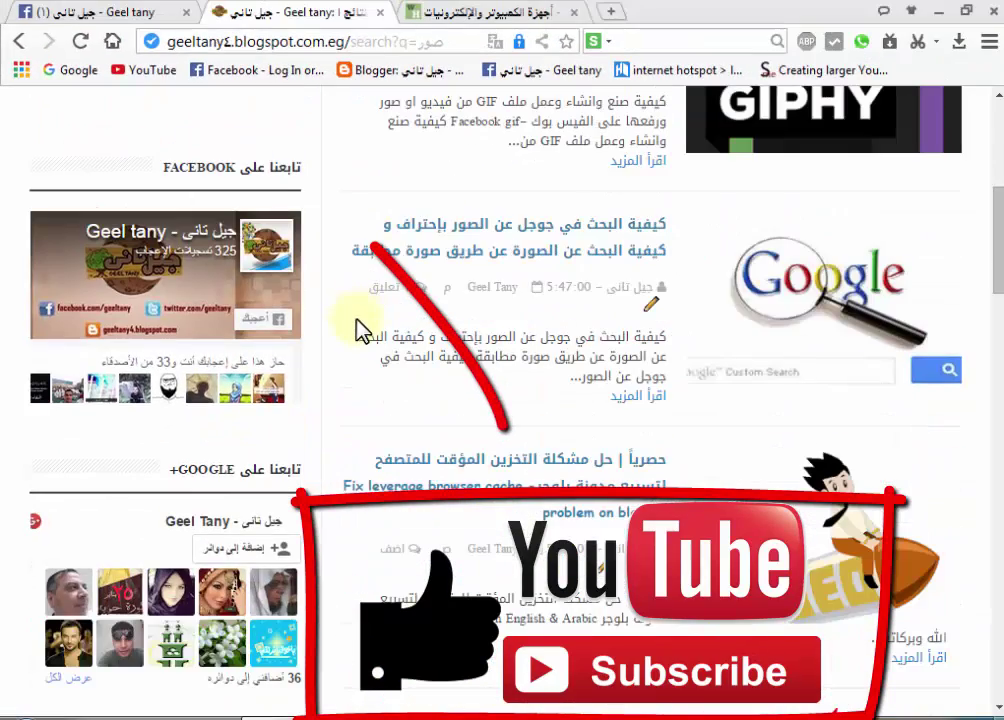
scroll(375, 450, "down", 4)
scroll(364, 470, "down", 1)
scroll(350, 460, "down", 4)
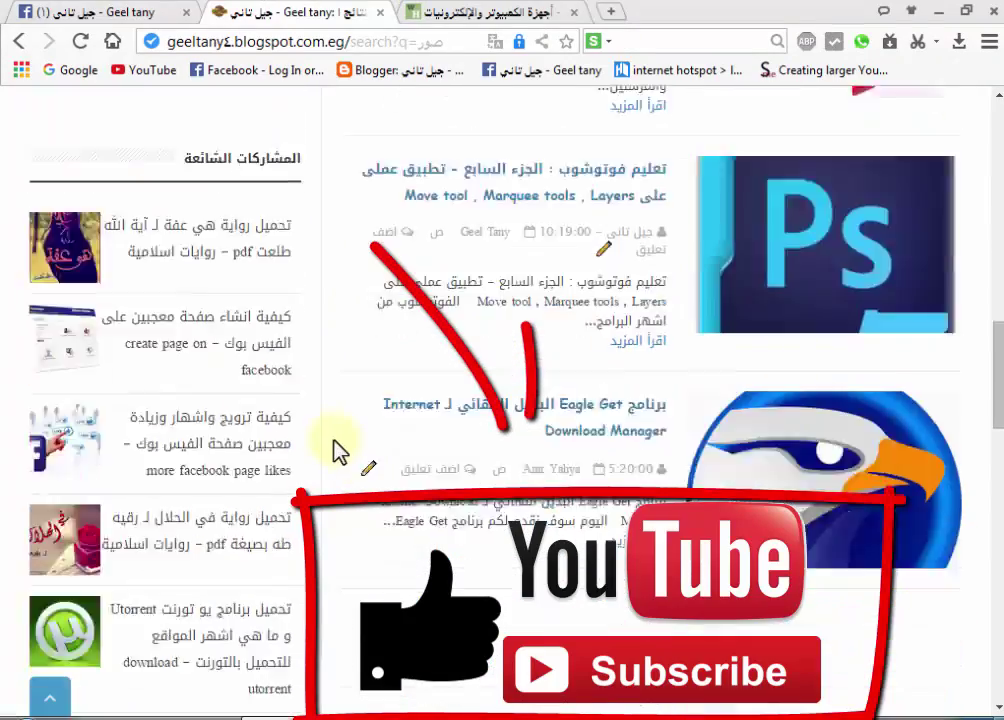
scroll(336, 449, "down", 5)
scroll(340, 450, "down", 2)
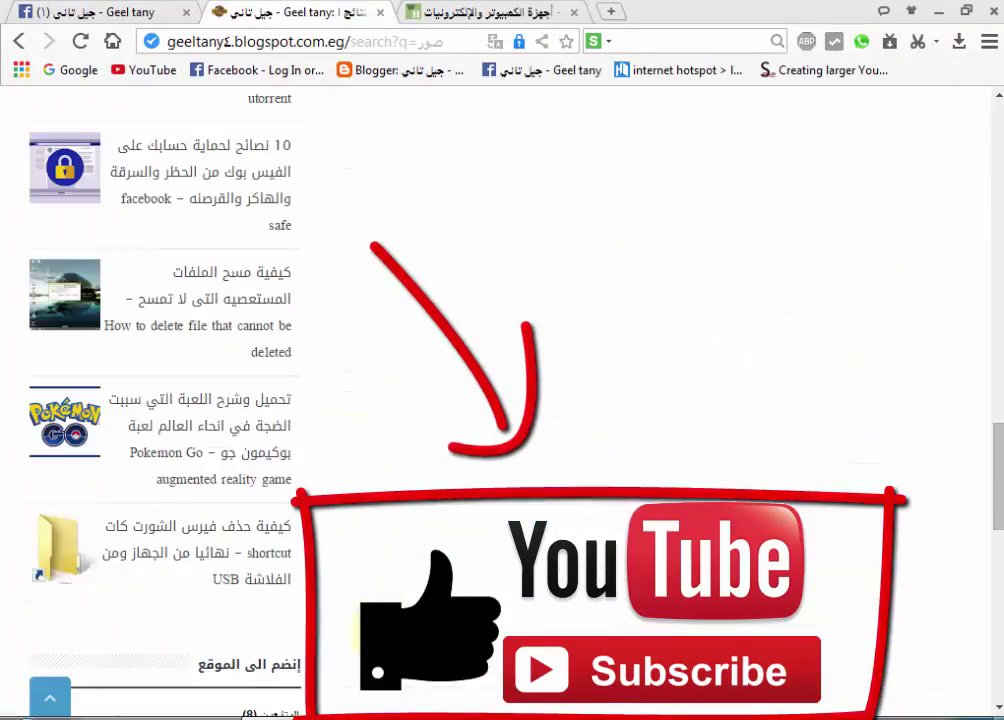